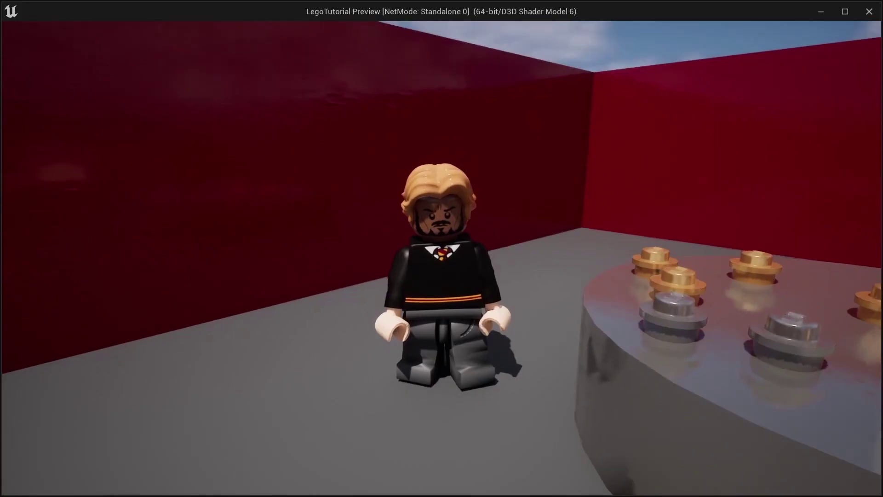
{"action": "key", "text": "w"}
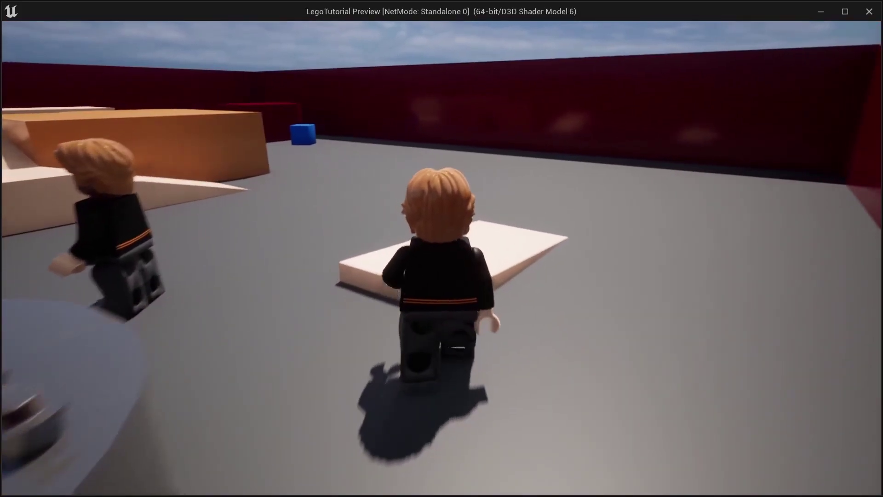
{"action": "key", "text": "space"}
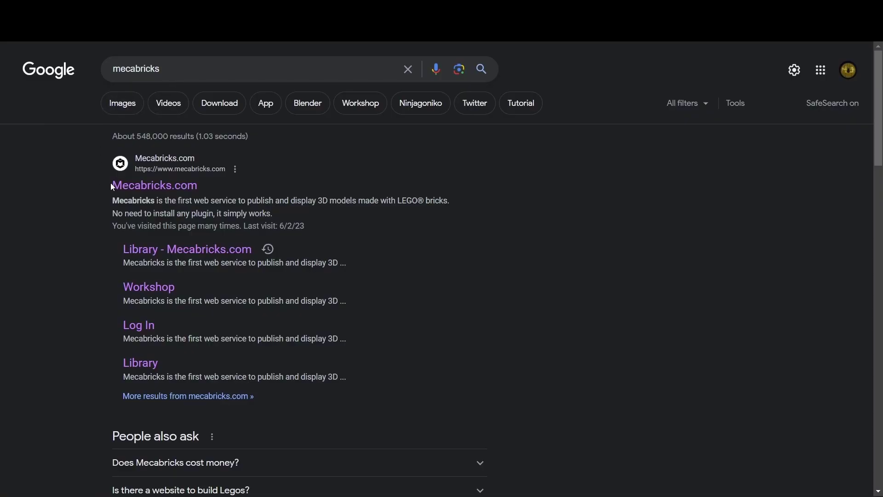
- Open the Mecabricks site and show the Minifigures - Lower Parts category in its workshop
{"action": "left_click", "coordinate": [123, 186]}
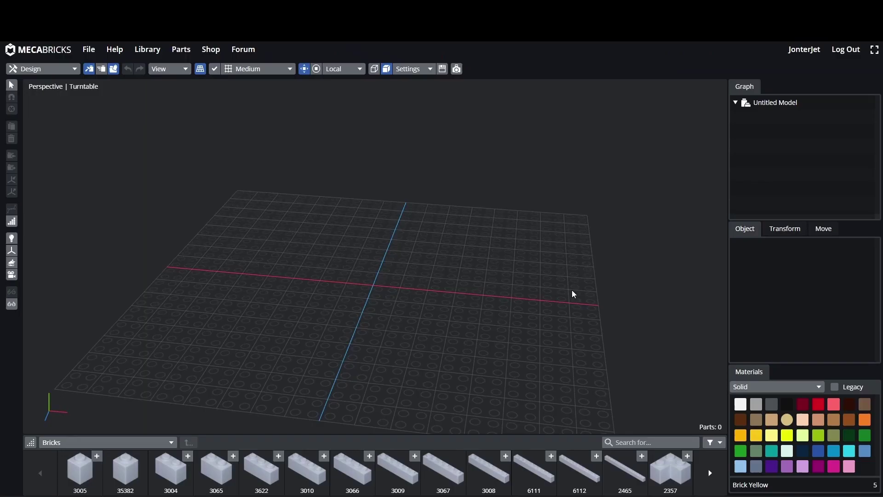
{"action": "right_click_drag", "start_coordinate": [478, 303], "coordinate": [349, 304]}
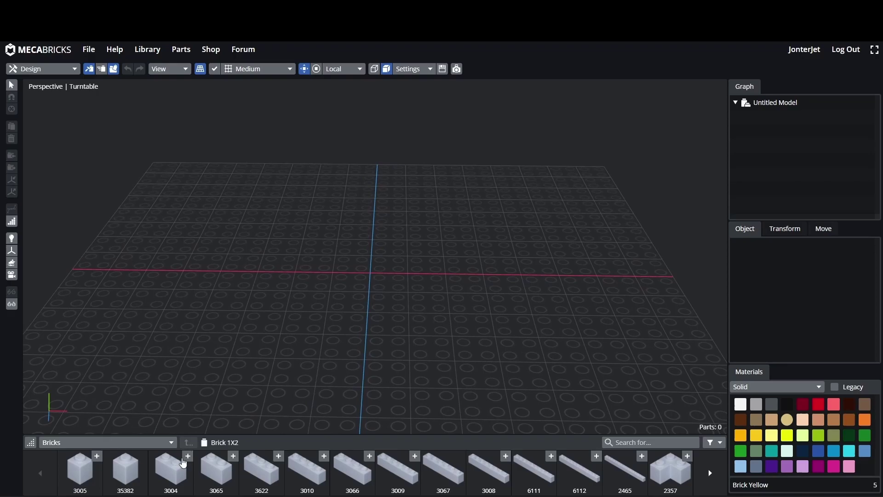
{"action": "left_click", "coordinate": [154, 443]}
{"action": "scroll", "coordinate": [122, 399], "scroll_direction": "down", "scroll_amount": 1}
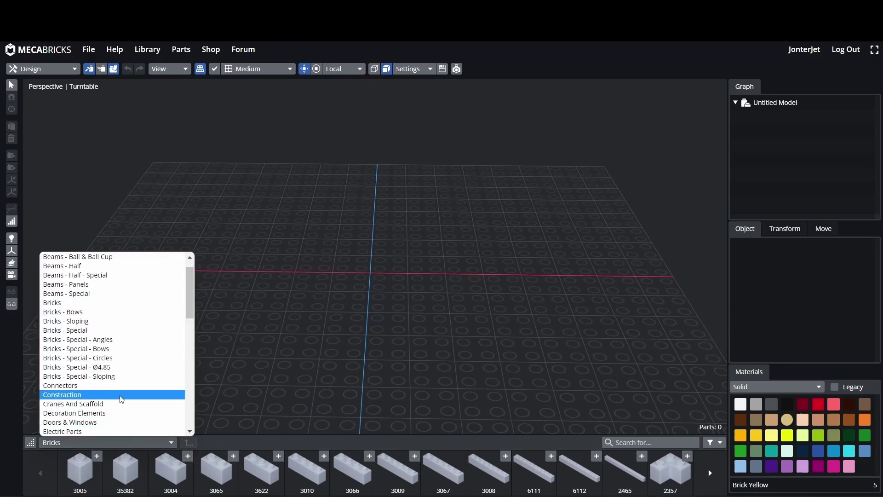
{"action": "scroll", "coordinate": [122, 384], "scroll_direction": "down", "scroll_amount": 10}
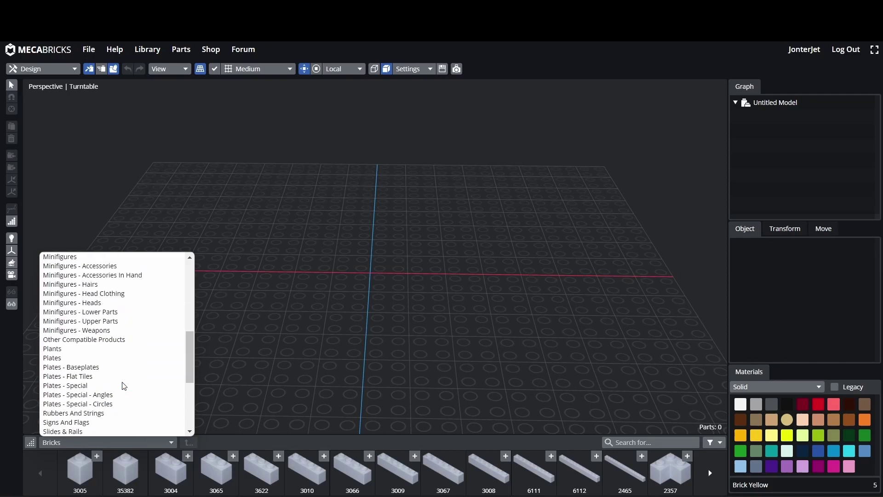
{"action": "left_click", "coordinate": [101, 315]}
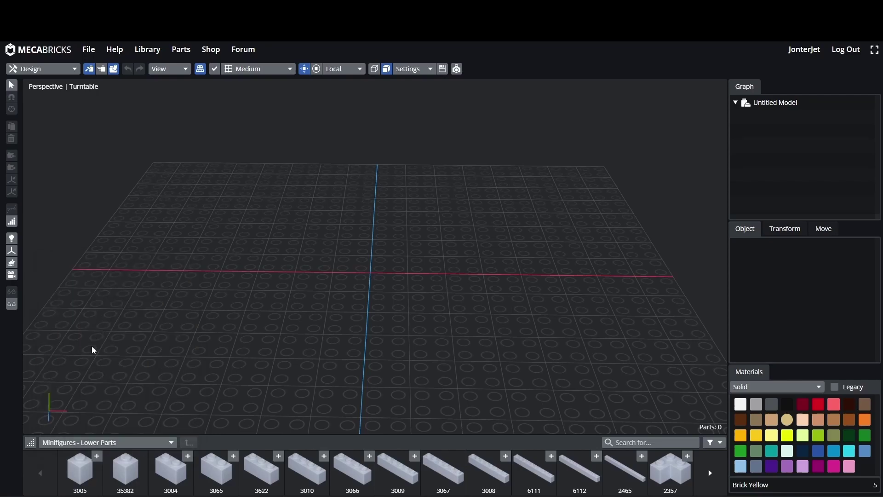
- Add Mini Lower Part No.354 from The Lord of the Rings folder to the middle of the grid
{"action": "scroll", "coordinate": [225, 478], "scroll_direction": "down", "scroll_amount": 2}
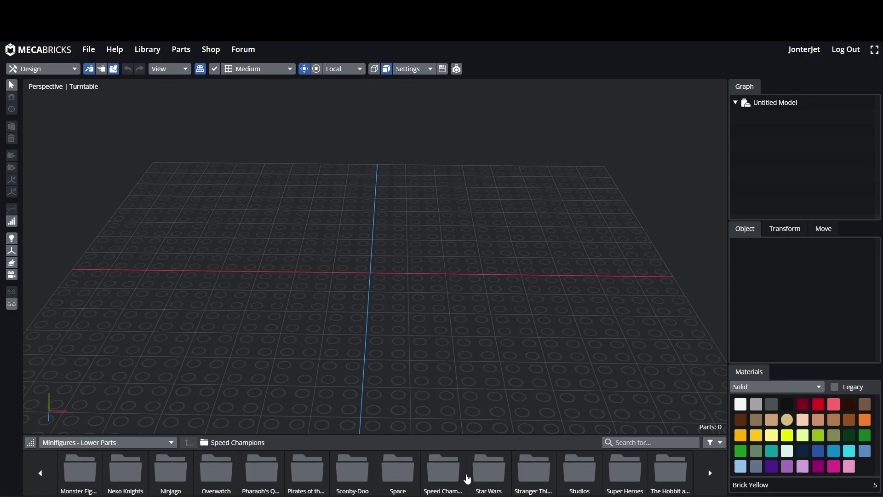
{"action": "scroll", "coordinate": [468, 479], "scroll_direction": "down", "scroll_amount": 1}
{"action": "left_click", "coordinate": [138, 471]}
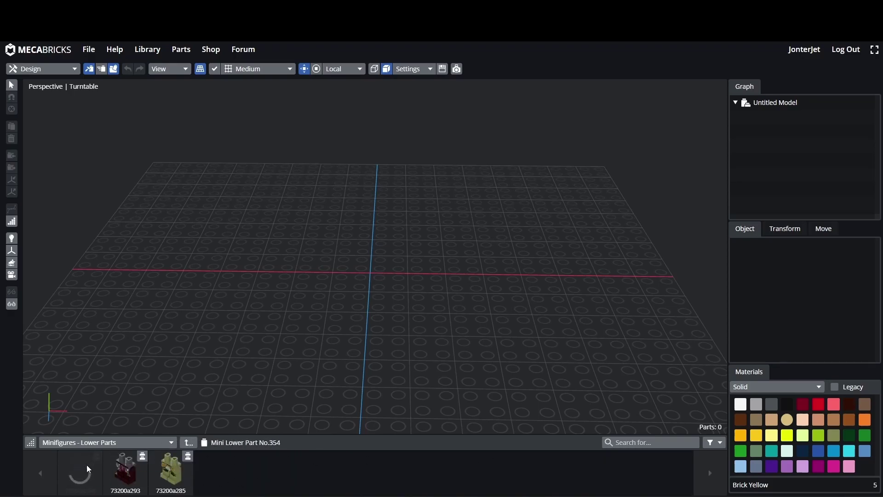
{"action": "left_click", "coordinate": [349, 316]}
{"action": "scroll", "coordinate": [317, 303], "scroll_direction": "up", "scroll_amount": 5}
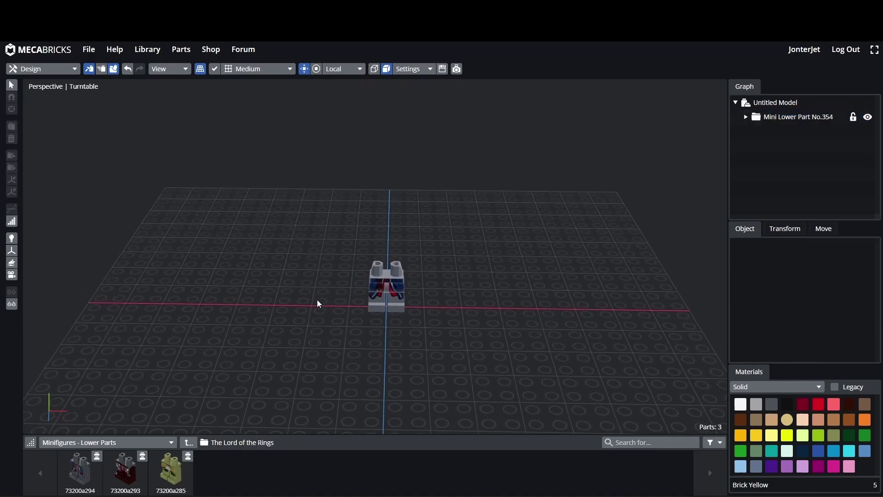
{"action": "scroll", "coordinate": [319, 307], "scroll_direction": "up", "scroll_amount": 3}
{"action": "right_click_drag", "start_coordinate": [318, 308], "coordinate": [315, 209]}
{"action": "left_click", "coordinate": [392, 299]}
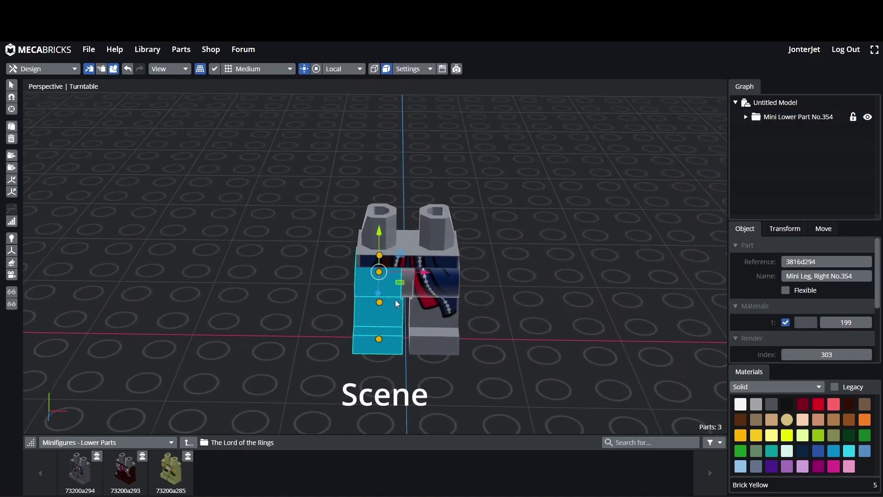
{"action": "left_click", "coordinate": [435, 331]}
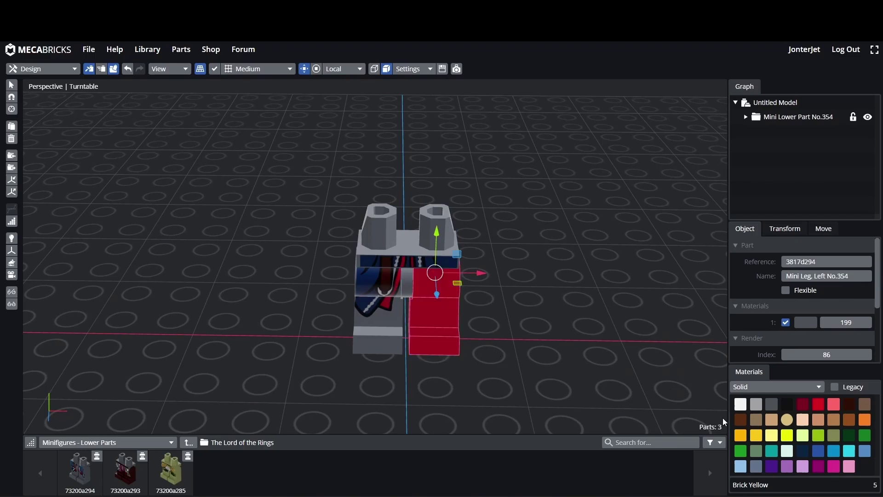
{"action": "left_click", "coordinate": [614, 338]}
- Show The Lord of the Rings parts in the Minifigures - Upper Parts category
{"action": "left_click", "coordinate": [167, 443]}
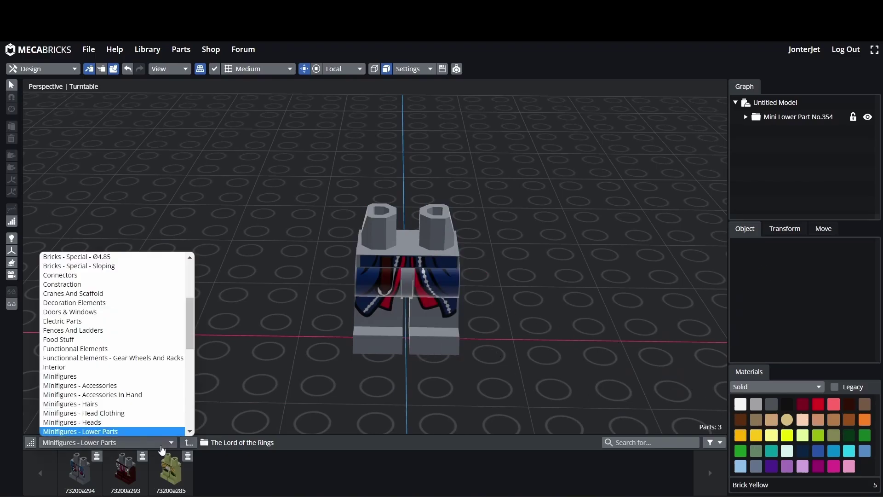
{"action": "scroll", "coordinate": [132, 433], "scroll_direction": "down", "scroll_amount": 1}
{"action": "left_click", "coordinate": [101, 425]}
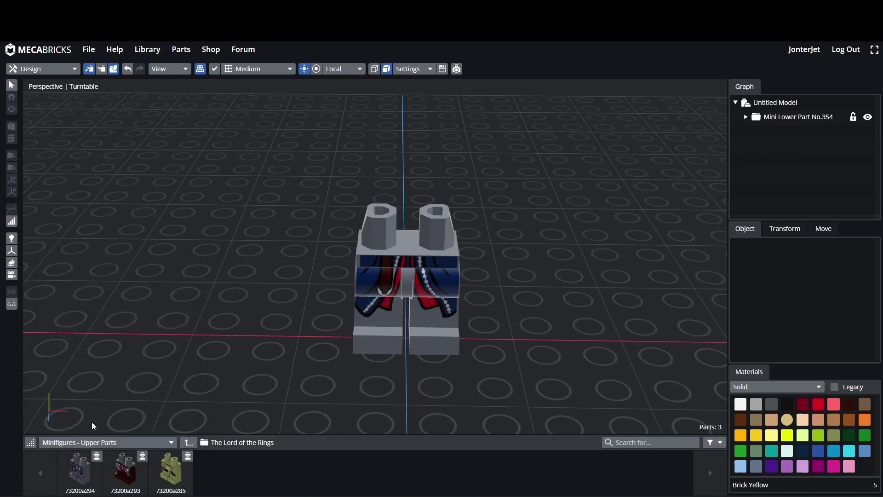
{"action": "scroll", "coordinate": [665, 480], "scroll_direction": "down", "scroll_amount": 1}
{"action": "scroll", "coordinate": [666, 480], "scroll_direction": "down", "scroll_amount": 1}
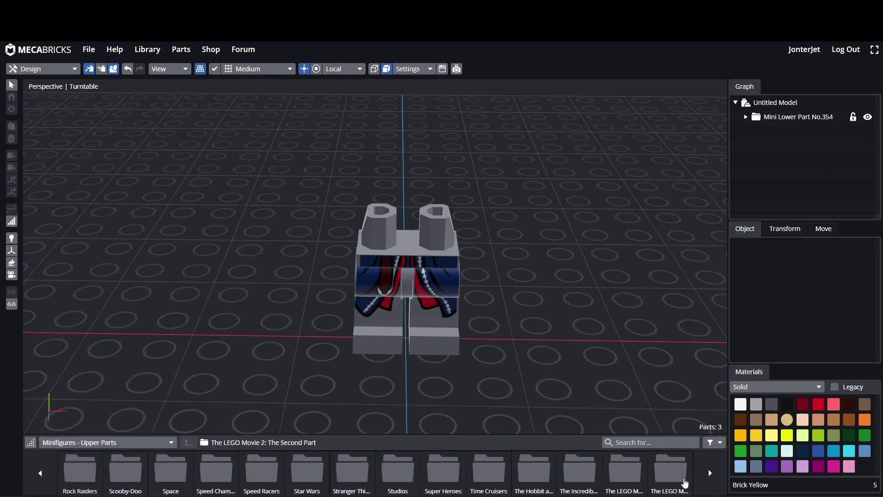
{"action": "scroll", "coordinate": [579, 476], "scroll_direction": "down", "scroll_amount": 1}
{"action": "scroll", "coordinate": [597, 475], "scroll_direction": "up", "scroll_amount": 1}
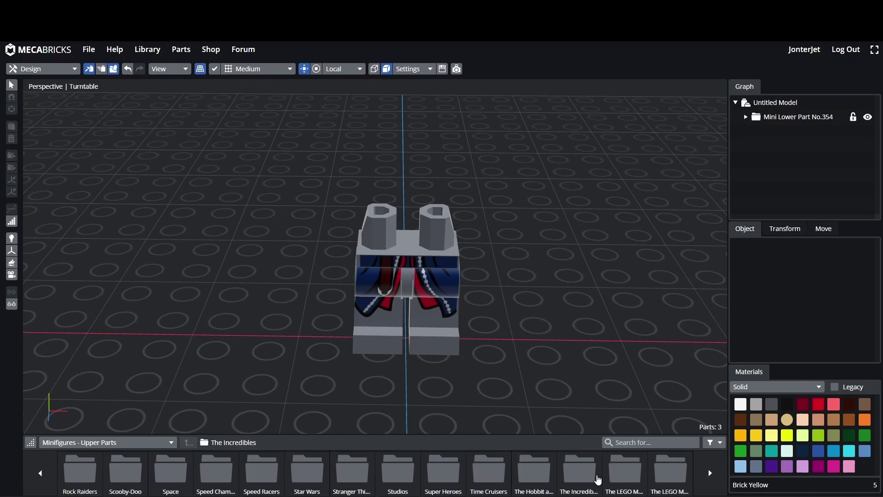
{"action": "left_click", "coordinate": [534, 472]}
{"action": "left_click", "coordinate": [125, 472]}
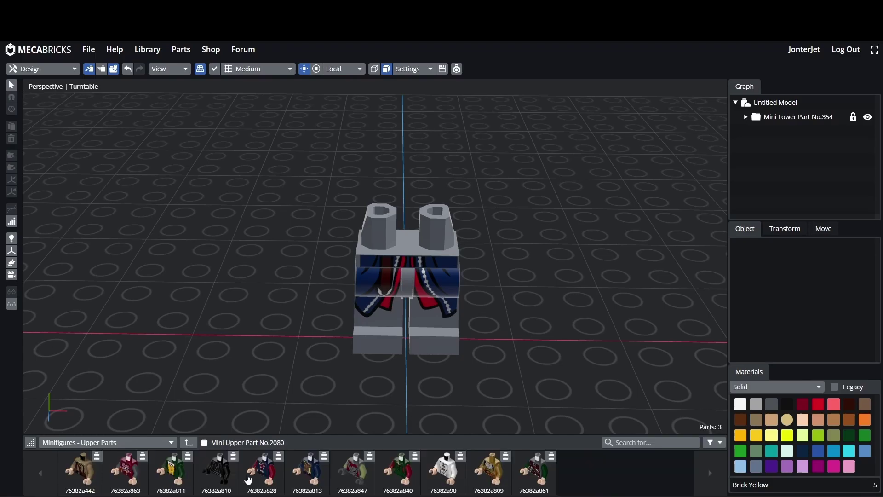
- Undo the last placement and attach Mini Upper Part No.2080 to the connection point on top of the hips
{"action": "key", "text": "ctrl+z"}
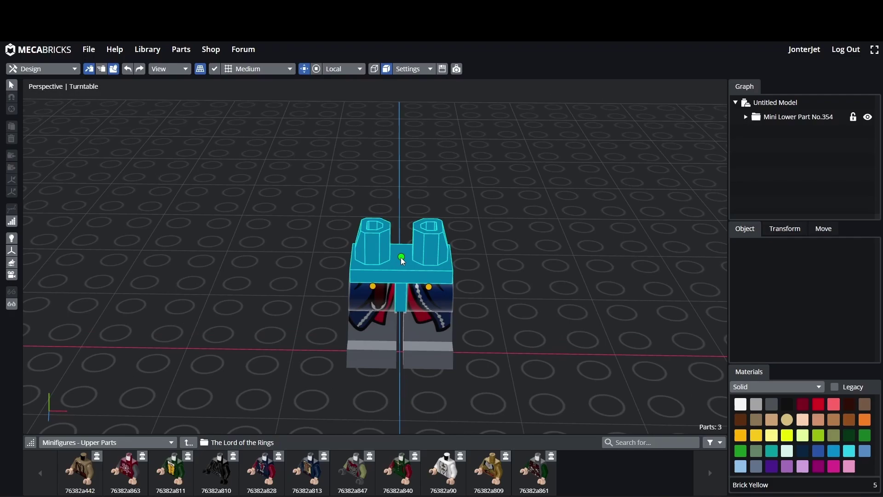
{"action": "left_click", "coordinate": [402, 261]}
{"action": "left_click", "coordinate": [271, 474]}
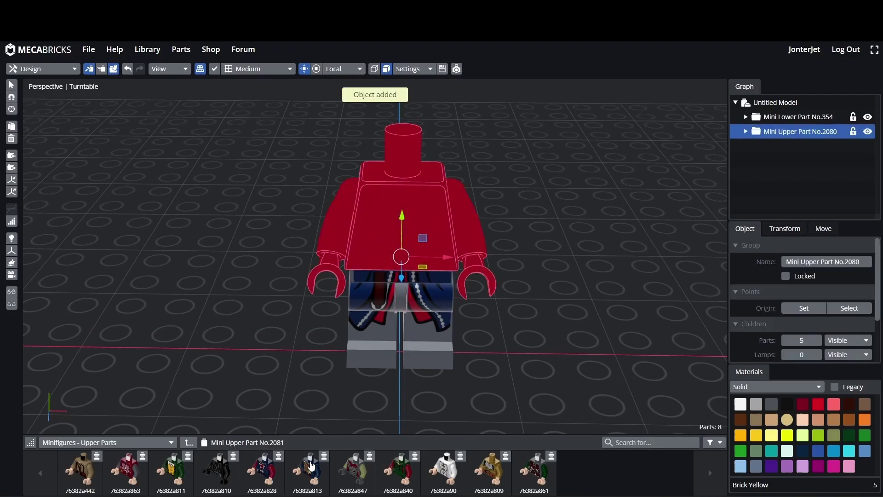
- Try lifting the torso off the hips by about 3.2 mm and move it back into place
{"action": "left_click", "coordinate": [289, 208]}
{"action": "left_click", "coordinate": [402, 223]}
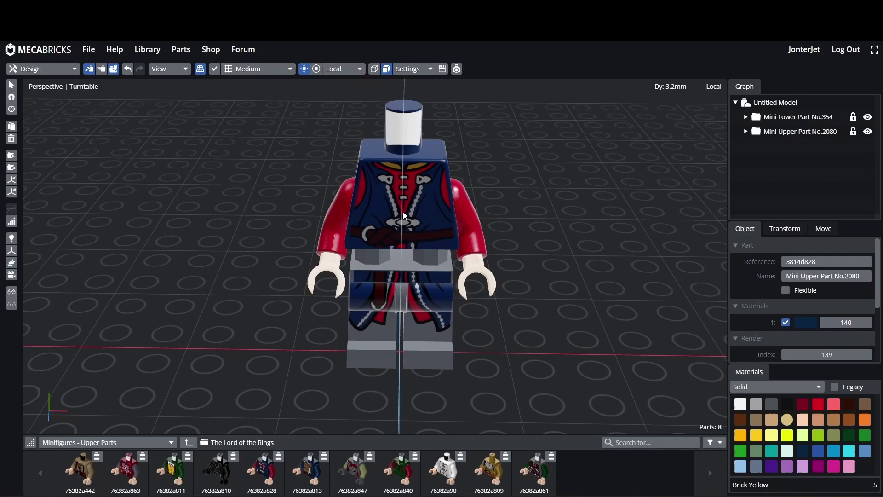
{"action": "left_click_drag", "start_coordinate": [403, 199], "coordinate": [403, 220]}
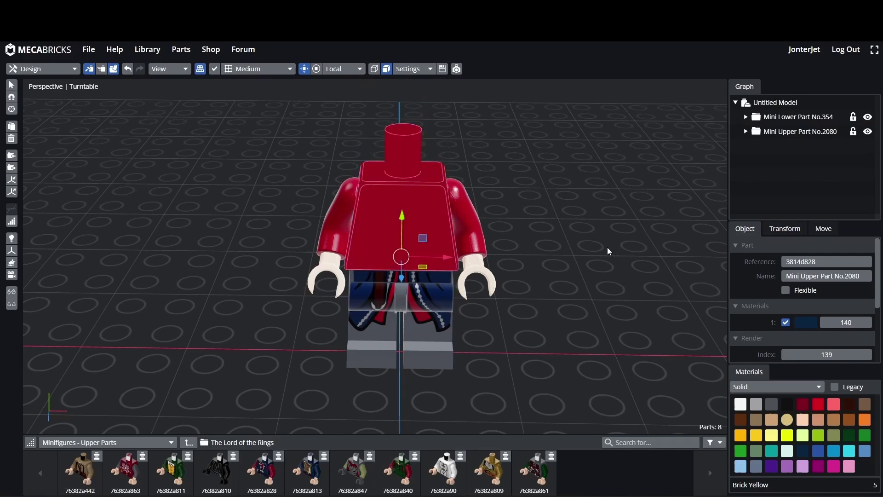
{"action": "left_click", "coordinate": [607, 249]}
{"action": "right_click_drag", "start_coordinate": [507, 212], "coordinate": [506, 237]}
- Show The Lord of the Rings parts in the Minifigures - Heads category
{"action": "left_click", "coordinate": [106, 443]}
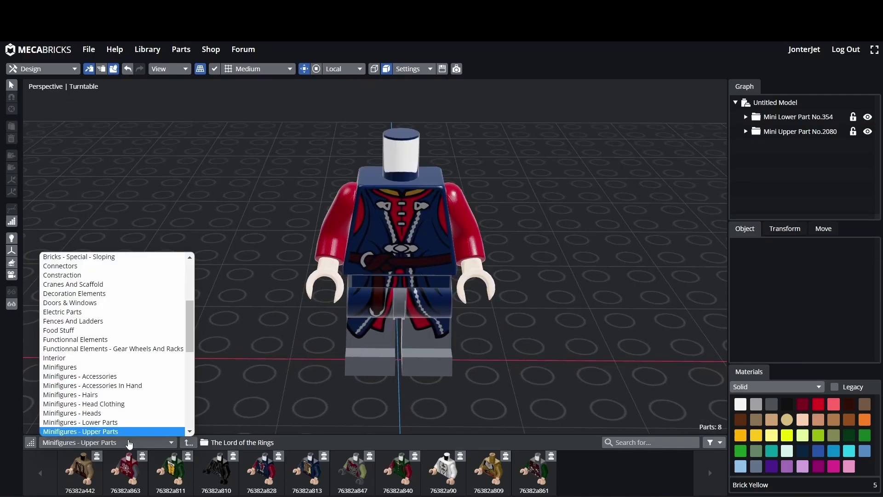
{"action": "scroll", "coordinate": [126, 432], "scroll_direction": "down", "scroll_amount": 1}
{"action": "left_click", "coordinate": [95, 394]}
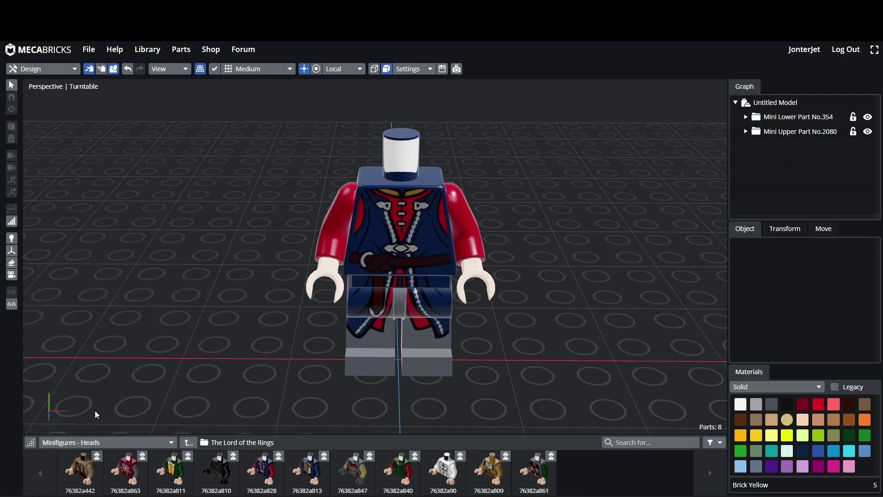
{"action": "left_click", "coordinate": [663, 474]}
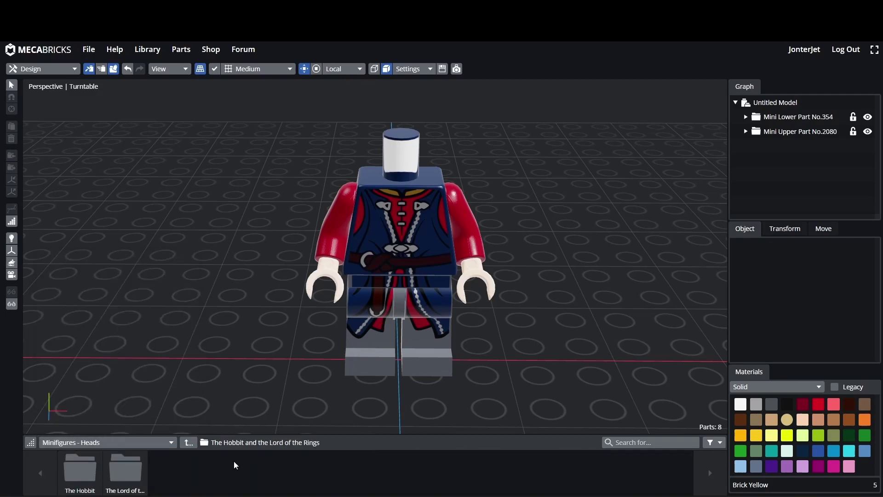
{"action": "left_click", "coordinate": [133, 469]}
- Attach the bearded head 3626d934 to the torso's neck
{"action": "left_click", "coordinate": [402, 183]}
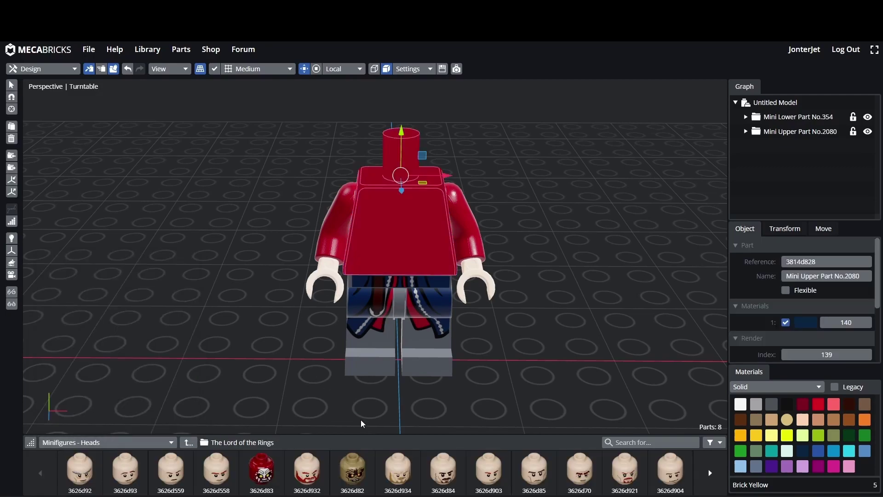
{"action": "left_click", "coordinate": [398, 469]}
{"action": "left_click", "coordinate": [527, 215]}
{"action": "left_click_drag", "start_coordinate": [528, 216], "coordinate": [530, 207]}
- Switch to the Minifigures - Hairs category and load more hairpieces from it
{"action": "left_click", "coordinate": [188, 442]}
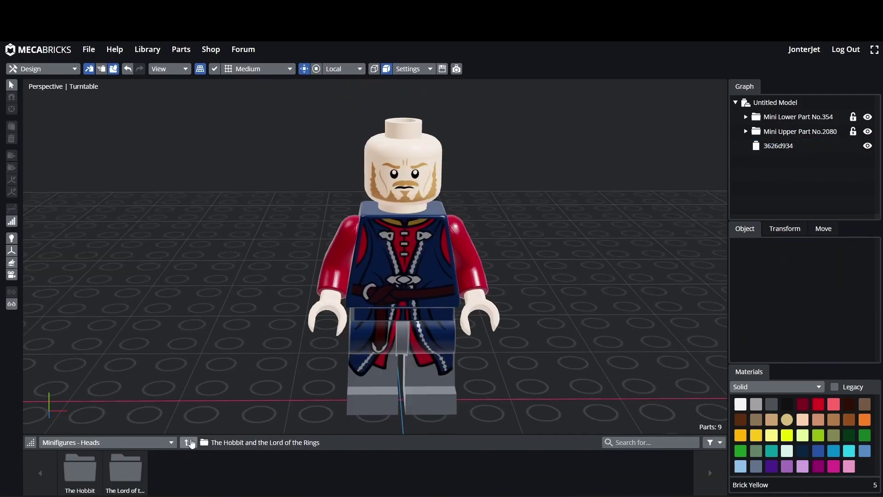
{"action": "left_click", "coordinate": [161, 443]}
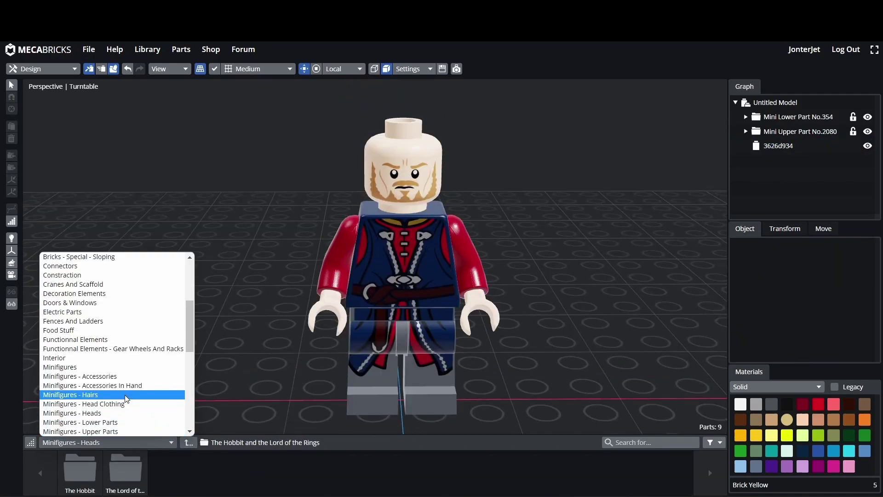
{"action": "left_click", "coordinate": [119, 395]}
{"action": "scroll", "coordinate": [304, 474], "scroll_direction": "down", "scroll_amount": 3}
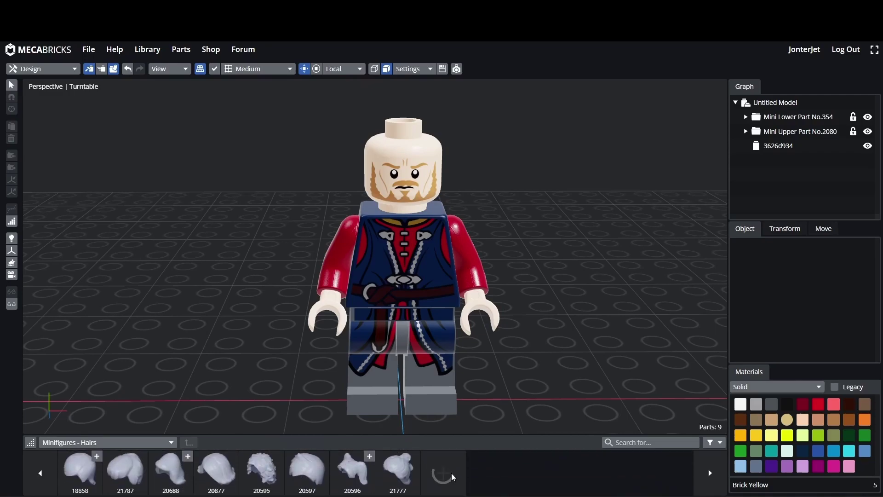
{"action": "scroll", "coordinate": [446, 477], "scroll_direction": "down", "scroll_amount": 4}
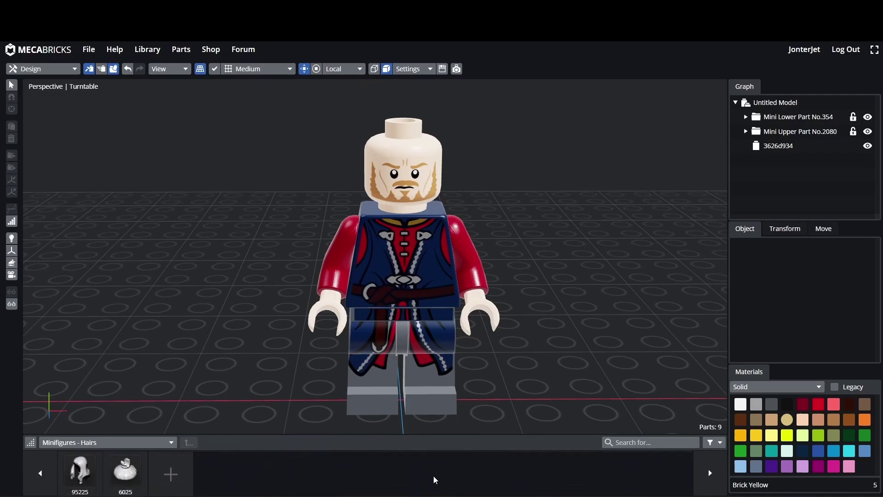
{"action": "left_click", "coordinate": [170, 474]}
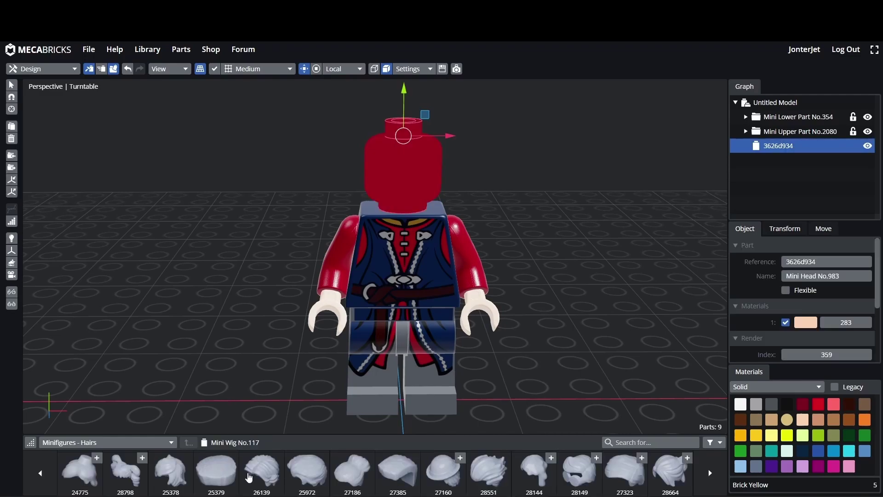
- Place Mini Wig No.117 (26139) on the head and colour it Medium Nougat
{"action": "left_click", "coordinate": [249, 478]}
{"action": "left_click_drag", "start_coordinate": [254, 256], "coordinate": [338, 164]}
{"action": "left_click", "coordinate": [342, 161]}
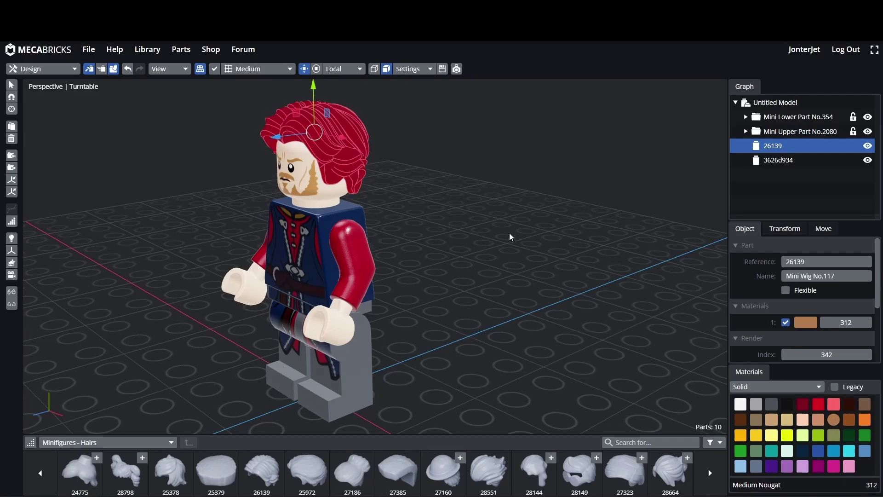
{"action": "left_click_drag", "start_coordinate": [398, 271], "coordinate": [456, 277]}
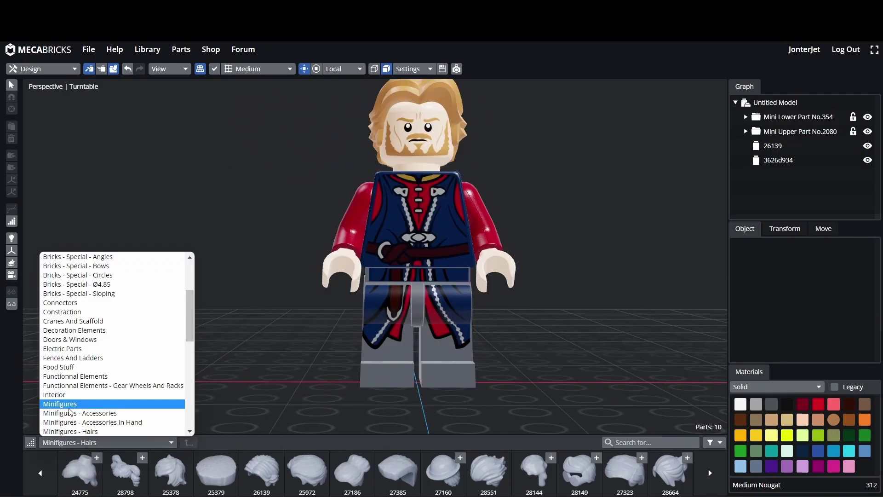
- Browse the parts in the Minifigures - Accessories category
{"action": "left_click", "coordinate": [84, 413]}
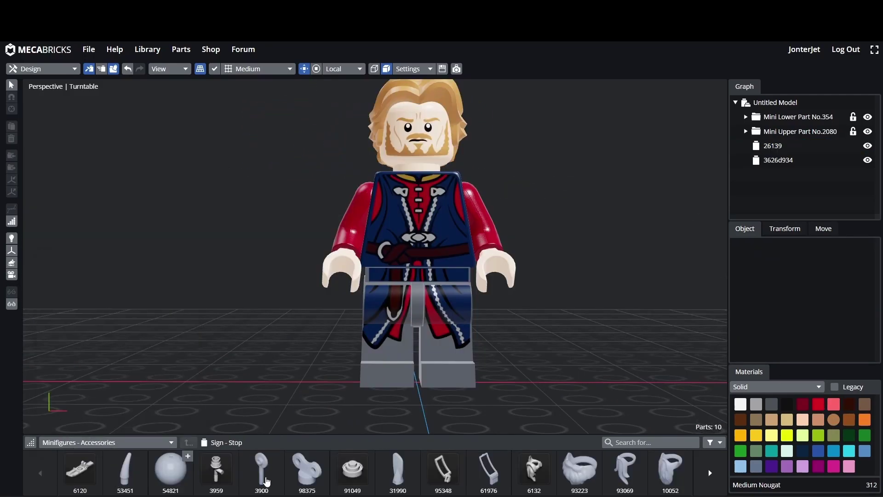
{"action": "scroll", "coordinate": [584, 474], "scroll_direction": "down", "scroll_amount": 1}
{"action": "scroll", "coordinate": [584, 474], "scroll_direction": "down", "scroll_amount": 3}
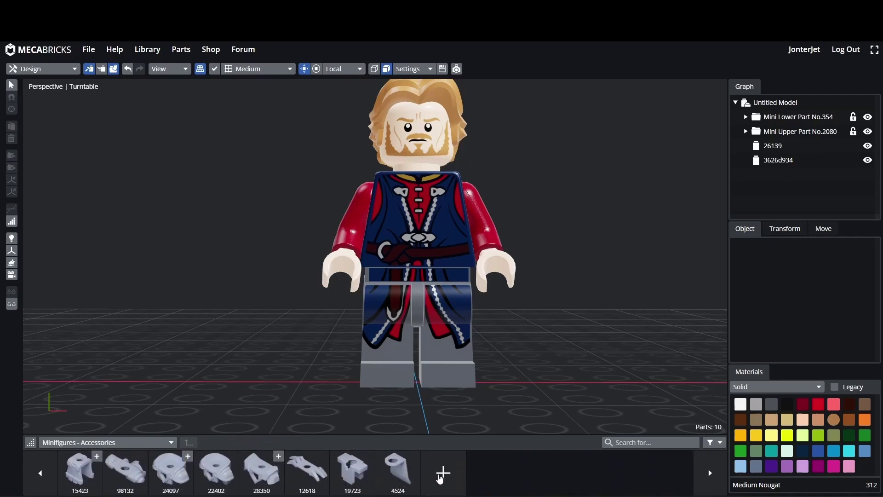
{"action": "scroll", "coordinate": [257, 472], "scroll_direction": "up", "scroll_amount": 4}
- Switch to the Textiles category and look through its parts and its Sails folder
{"action": "left_click", "coordinate": [127, 443]}
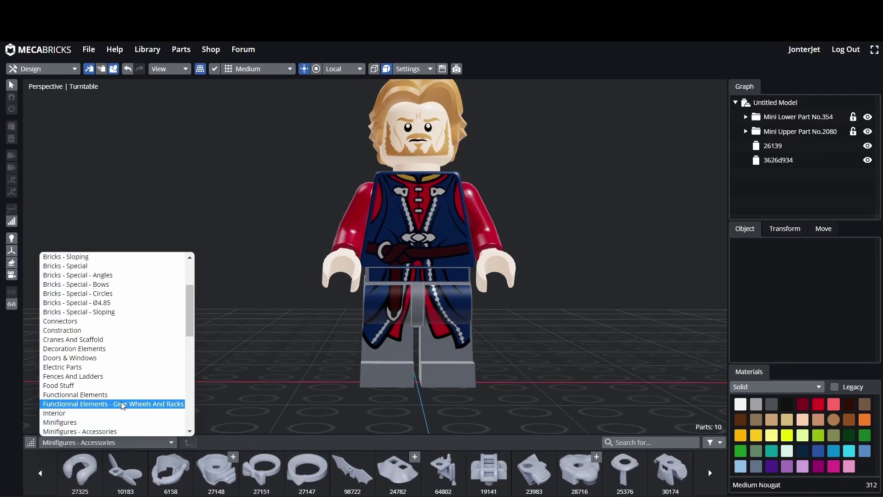
{"action": "scroll", "coordinate": [124, 405], "scroll_direction": "down", "scroll_amount": 4}
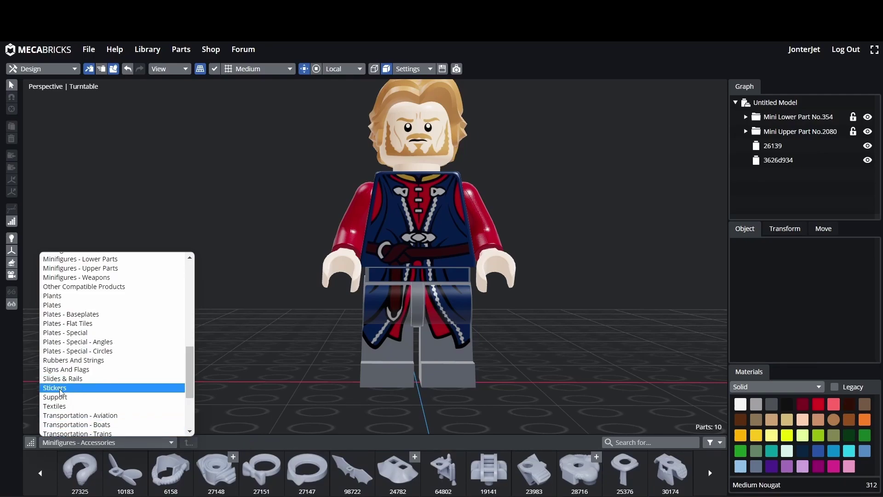
{"action": "left_click", "coordinate": [60, 407]}
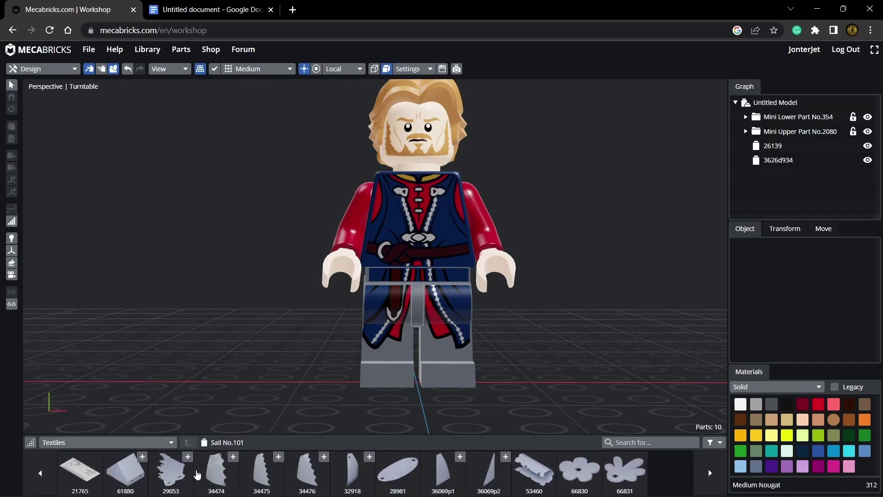
{"action": "scroll", "coordinate": [114, 473], "scroll_direction": "up", "scroll_amount": 1}
{"action": "left_click", "coordinate": [80, 473]}
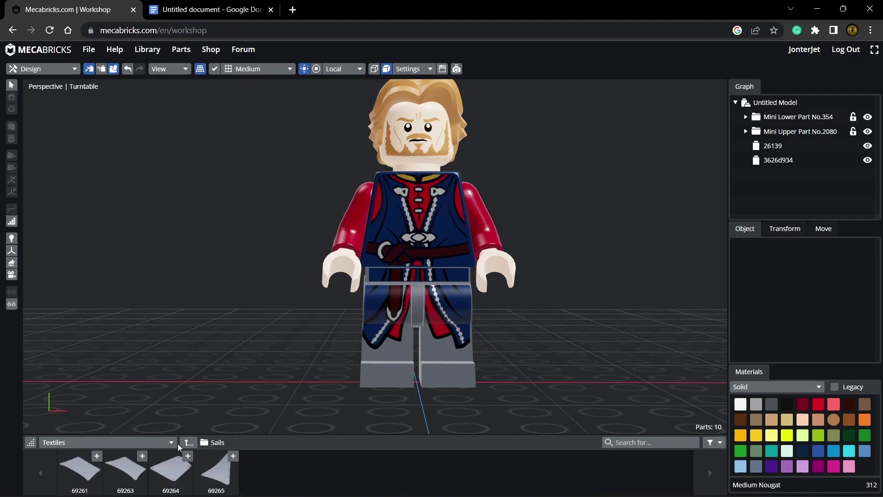
{"action": "left_click", "coordinate": [185, 446]}
- Switch to the Minifigures - Weapons category and browse its parts
{"action": "left_click", "coordinate": [166, 442]}
{"action": "scroll", "coordinate": [127, 339], "scroll_direction": "up", "scroll_amount": 4}
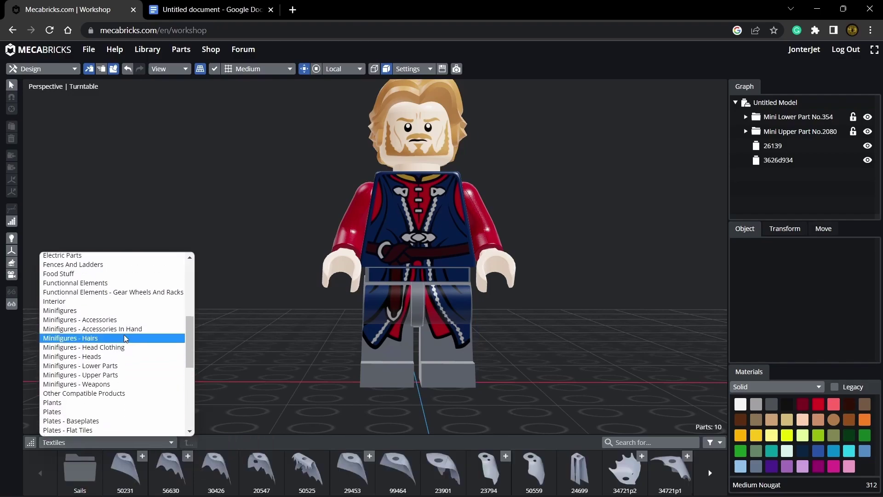
{"action": "left_click", "coordinate": [105, 386]}
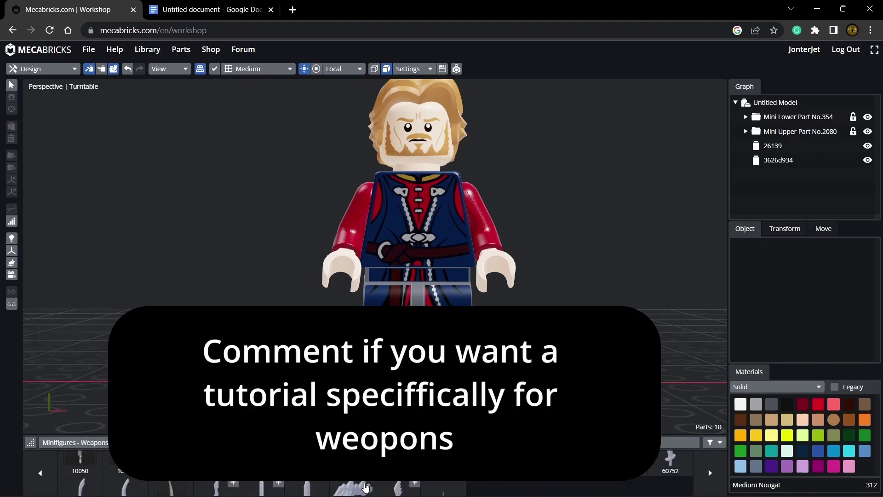
{"action": "scroll", "coordinate": [451, 476], "scroll_direction": "down", "scroll_amount": 4}
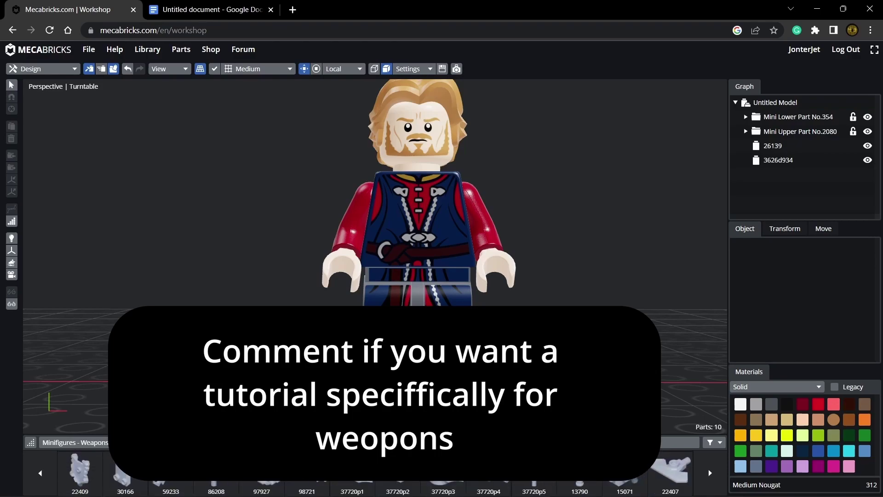
{"action": "scroll", "coordinate": [451, 477], "scroll_direction": "up", "scroll_amount": 2}
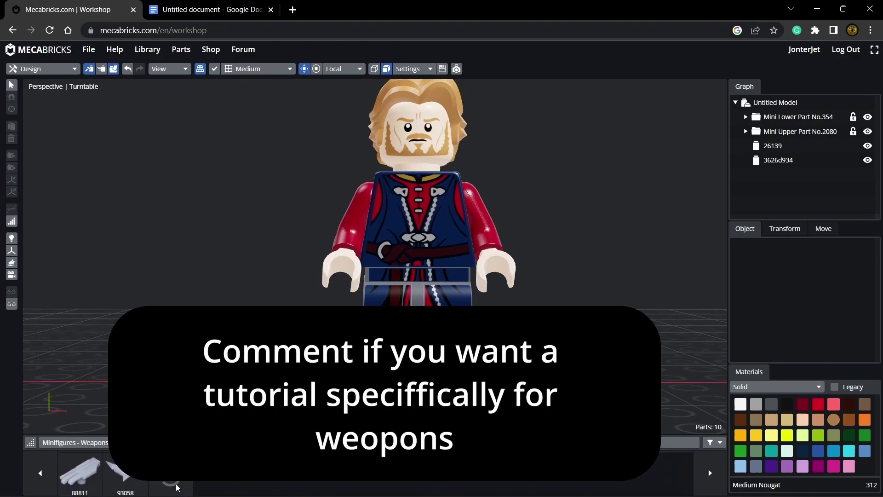
- Browse the hats and helmets in the Minifigures - Head Clothing category
{"action": "left_click", "coordinate": [106, 443]}
{"action": "left_click", "coordinate": [77, 405]}
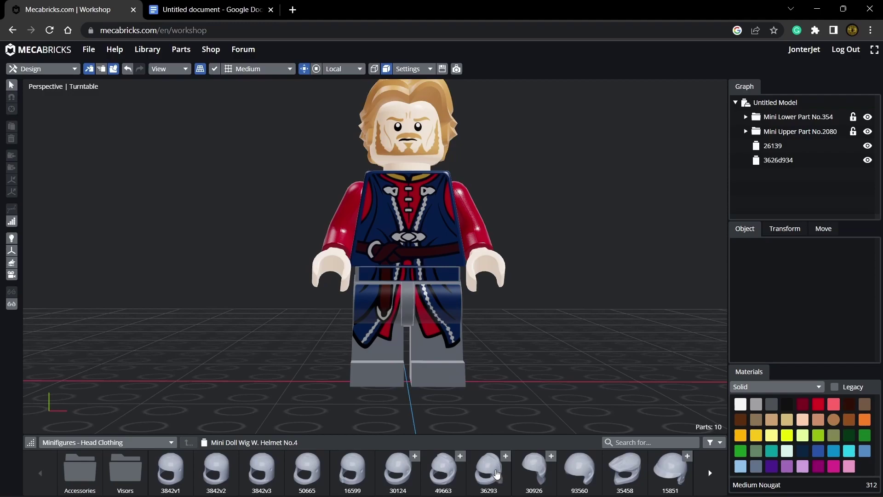
{"action": "scroll", "coordinate": [496, 470], "scroll_direction": "down", "scroll_amount": 3}
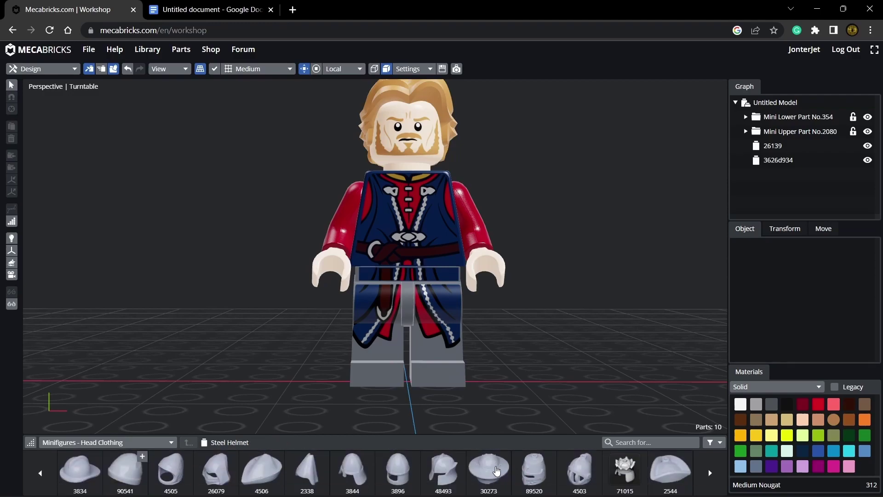
{"action": "left_click", "coordinate": [428, 475]}
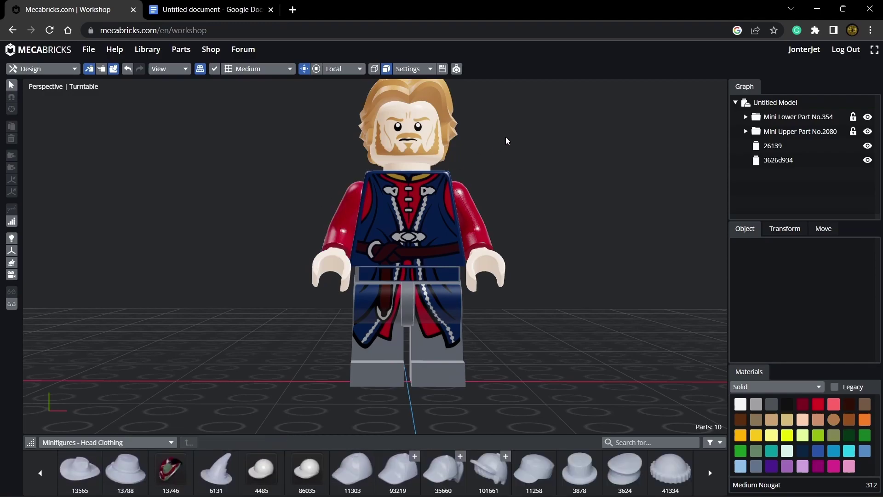
{"action": "scroll", "coordinate": [324, 483], "scroll_direction": "down", "scroll_amount": 3}
{"action": "scroll", "coordinate": [324, 479], "scroll_direction": "down", "scroll_amount": 1}
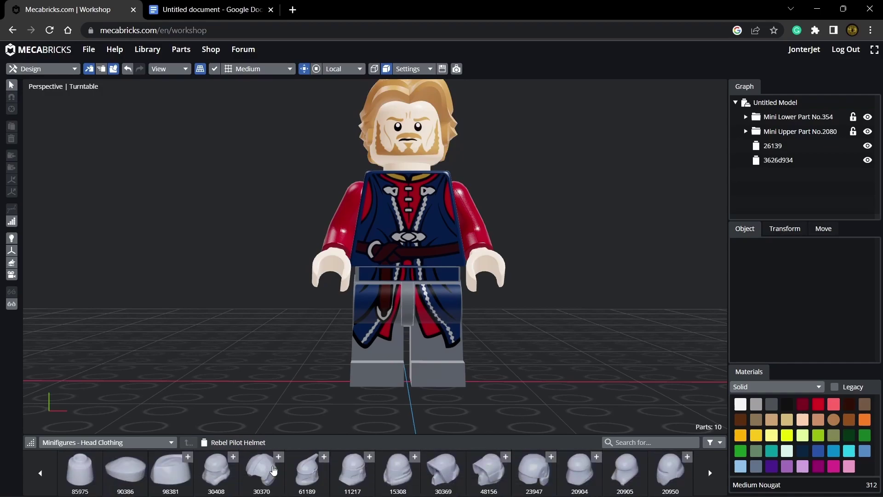
- Try removing the hairpiece from the minifigure's head and undo the deletion
{"action": "left_click", "coordinate": [404, 88]}
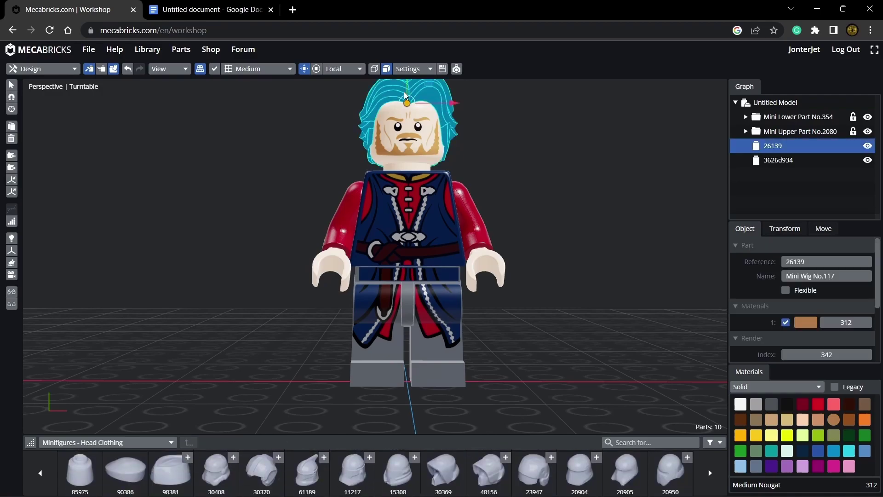
{"action": "key", "text": "Delete"}
{"action": "middle_click_drag", "start_coordinate": [404, 92], "coordinate": [425, 201]}
{"action": "left_click", "coordinate": [410, 196]}
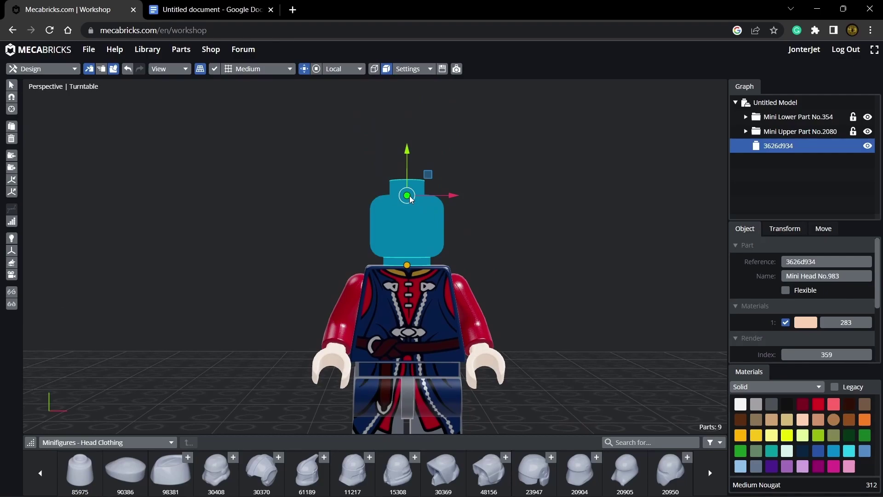
{"action": "middle_click_drag", "start_coordinate": [540, 208], "coordinate": [412, 265]}
{"action": "key", "text": "ctrl+z"}
{"action": "key", "text": "ctrl+z"}
- Begin exporting the assembled minifigure and choose Wavefront (.obj) as the format
{"action": "left_click", "coordinate": [89, 51]}
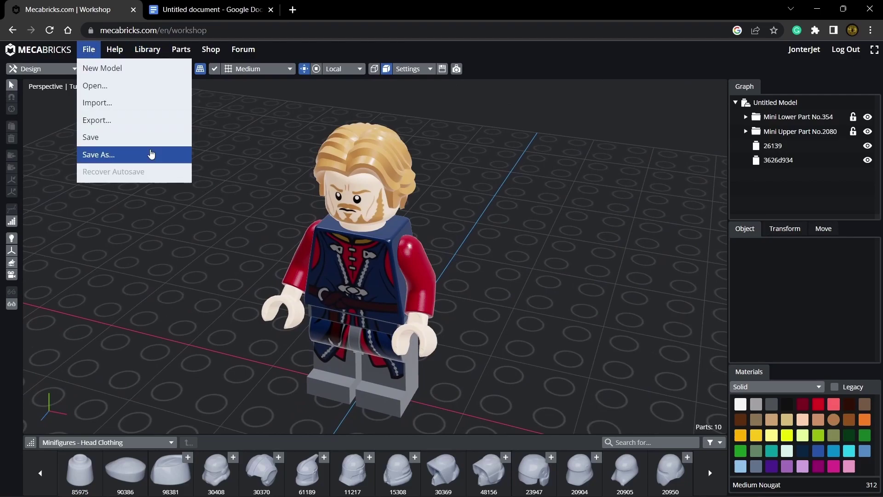
{"action": "left_click", "coordinate": [111, 131]}
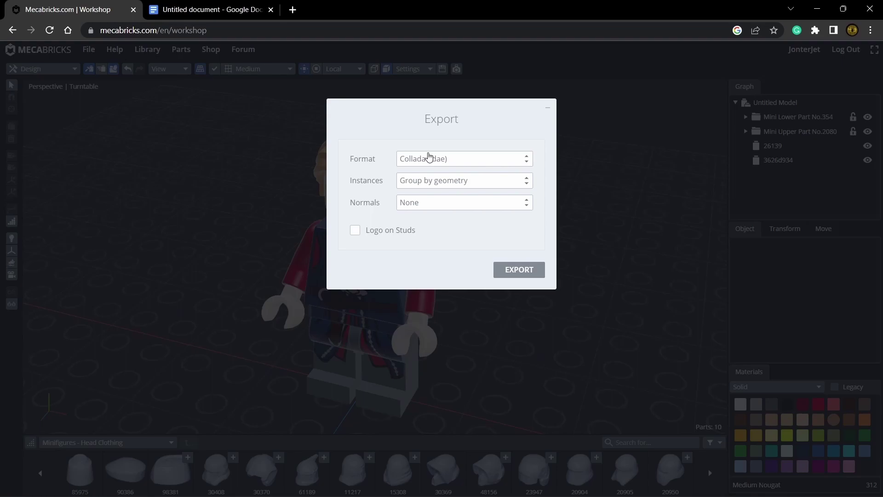
{"action": "left_click", "coordinate": [431, 158]}
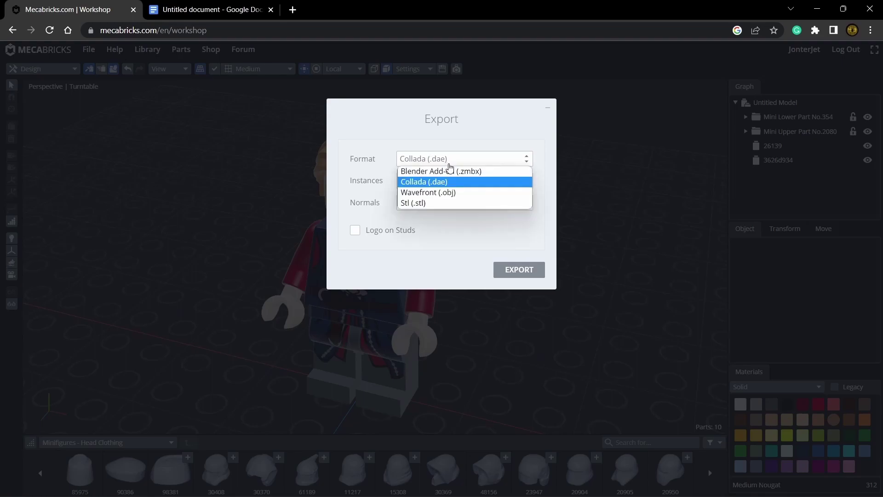
{"action": "left_click", "coordinate": [424, 194]}
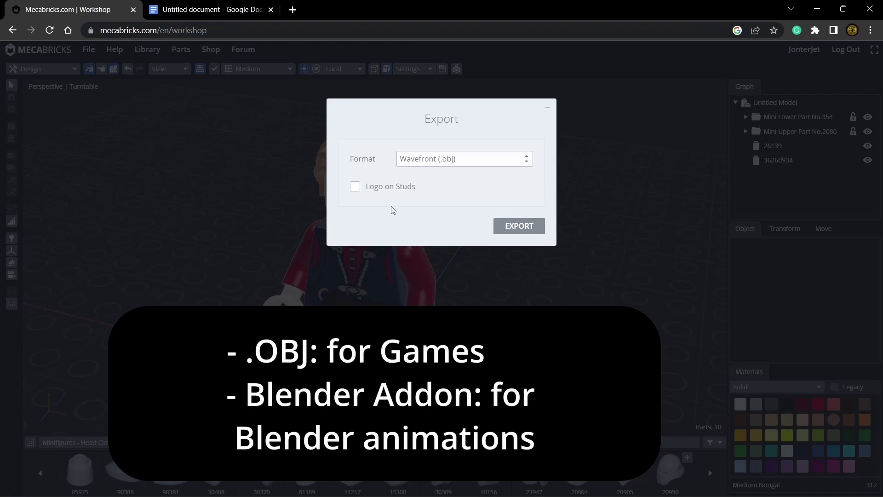
- Try Blender Add-on (.zmbx) as the export format and close the Mecabricks add-on forum page
{"action": "left_click", "coordinate": [451, 162]}
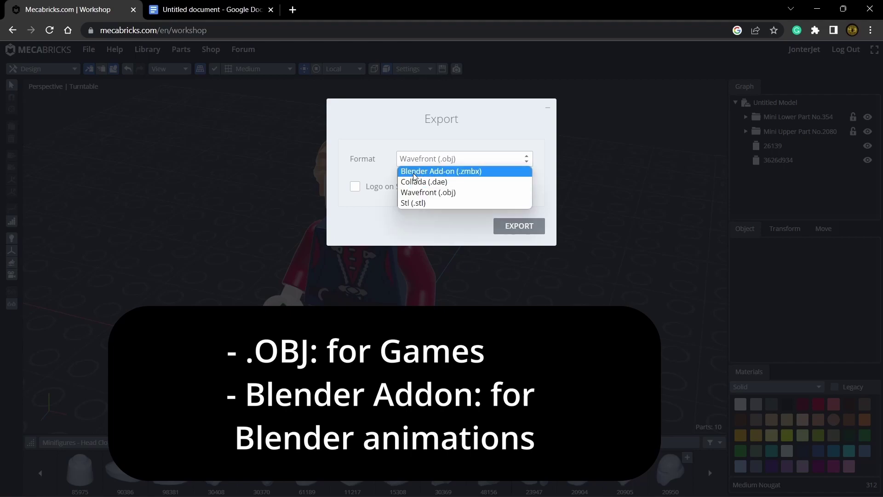
{"action": "left_click", "coordinate": [415, 174]}
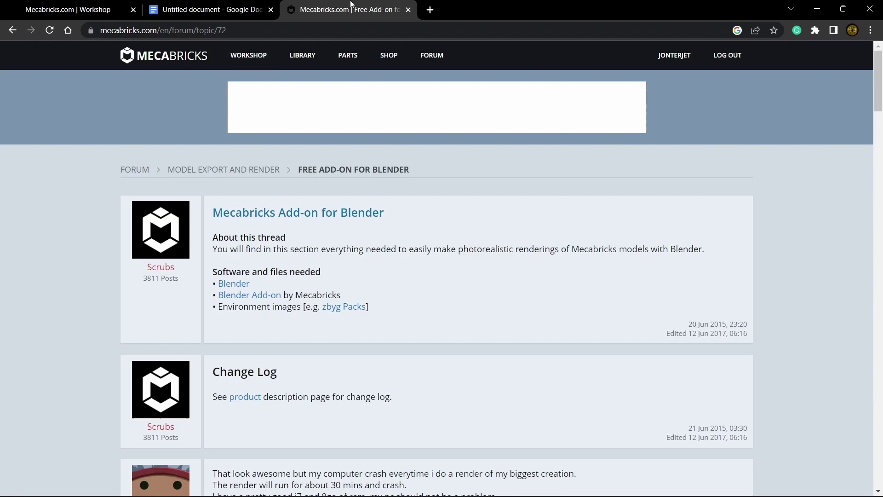
{"action": "left_click", "coordinate": [408, 10]}
- Export the minifigure in Wavefront (.obj) format and extract the downloaded Untitled Model (3).zip
{"action": "left_click", "coordinate": [453, 159]}
{"action": "left_click", "coordinate": [439, 192]}
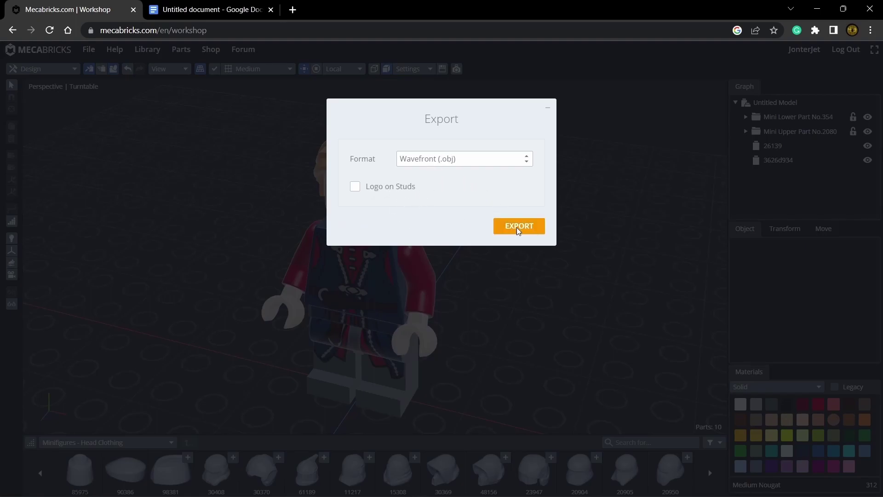
{"action": "left_click", "coordinate": [517, 227]}
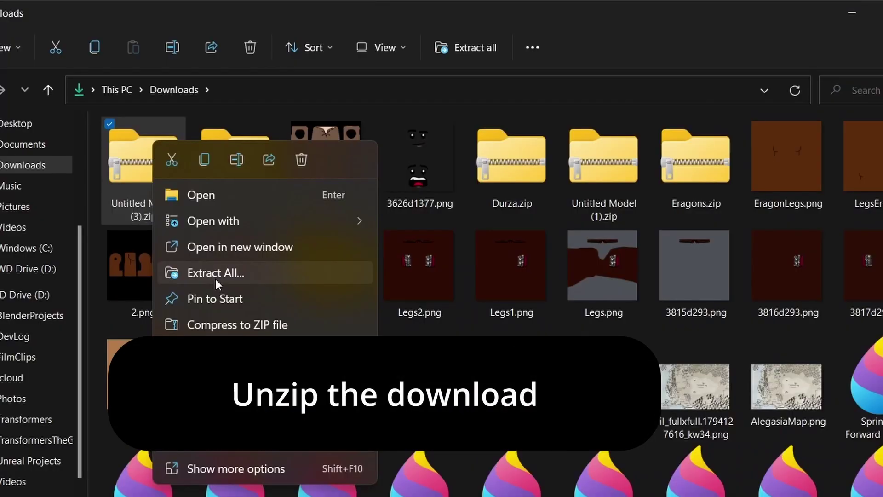
{"action": "left_click", "coordinate": [215, 276]}
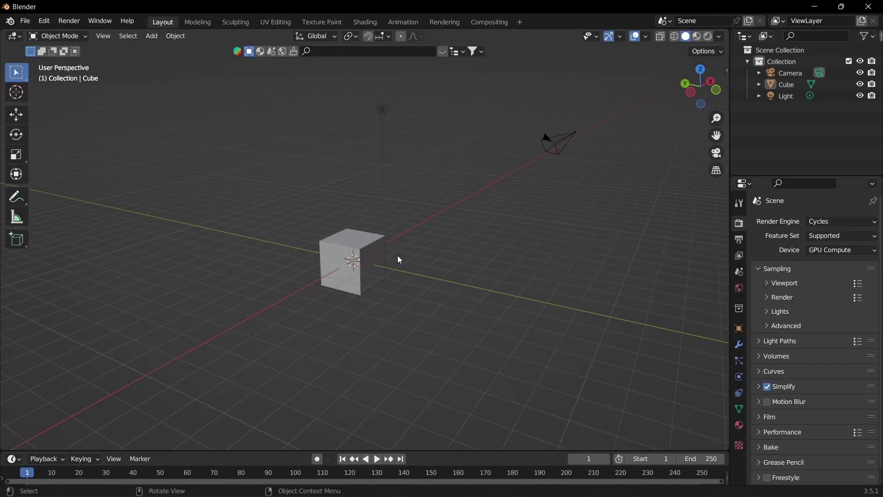
- In Blender, delete the default cube and light and import Untitled Model.obj from the Untitled Model (3) folder in Downloads
{"action": "left_click_drag", "start_coordinate": [285, 123], "coordinate": [421, 301]}
{"action": "key", "text": "Delete"}
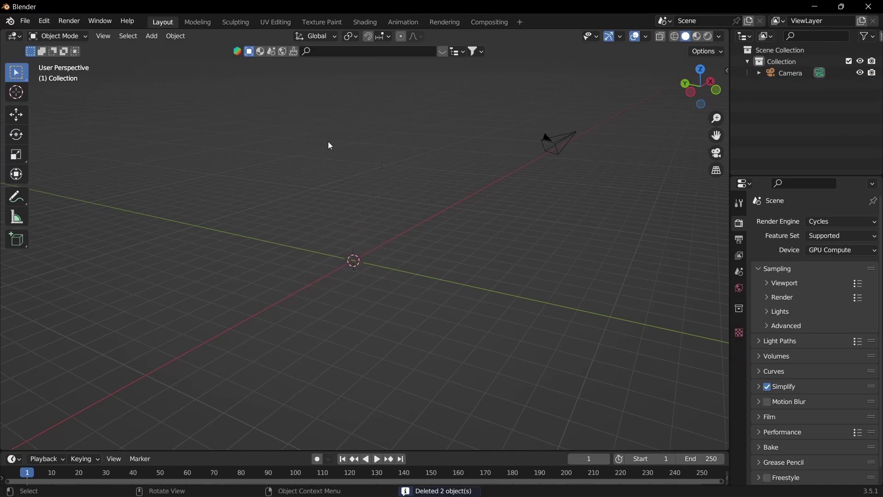
{"action": "left_click", "coordinate": [24, 21]}
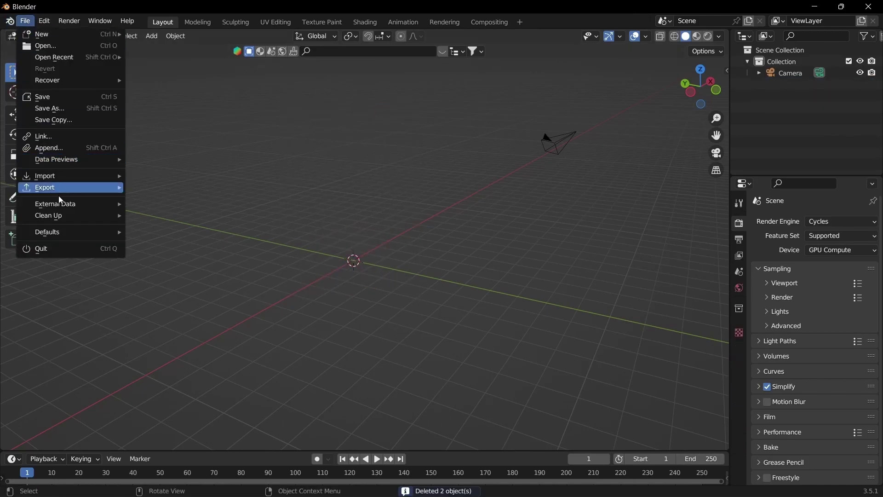
{"action": "mouse_move", "coordinate": [69, 176]}
{"action": "left_click", "coordinate": [169, 223]}
{"action": "left_click", "coordinate": [176, 218]}
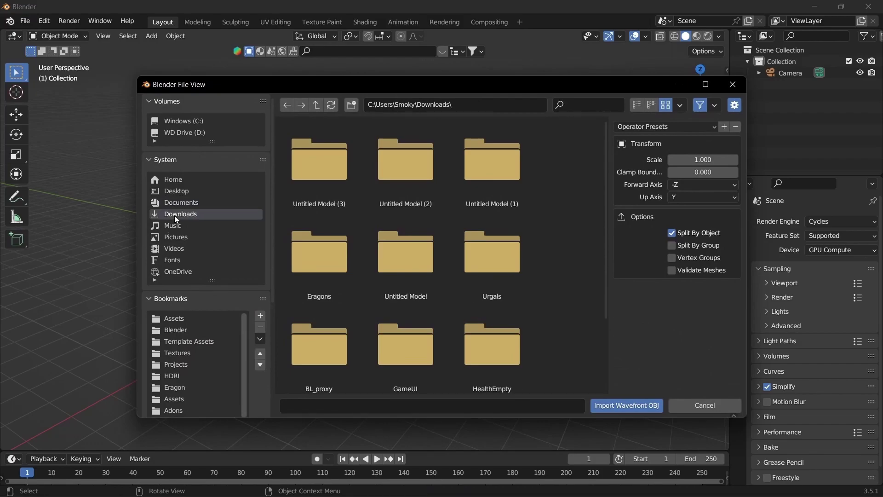
{"action": "left_click", "coordinate": [319, 161]}
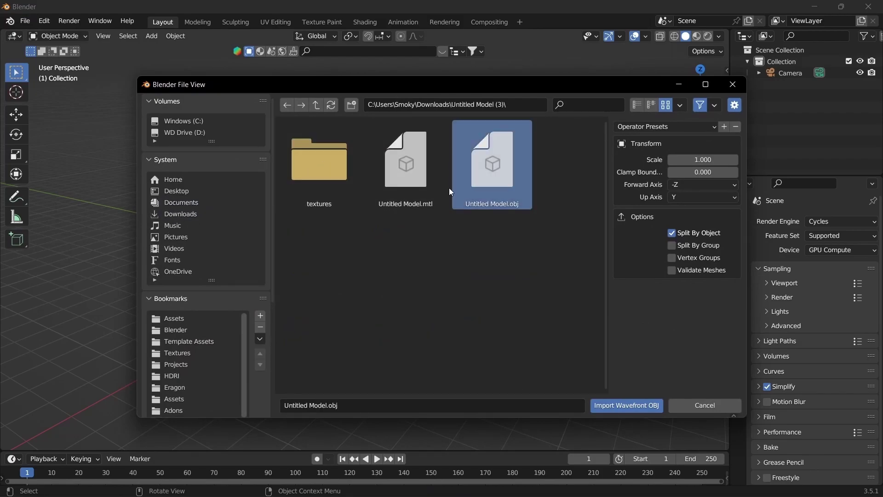
{"action": "left_click", "coordinate": [622, 402]}
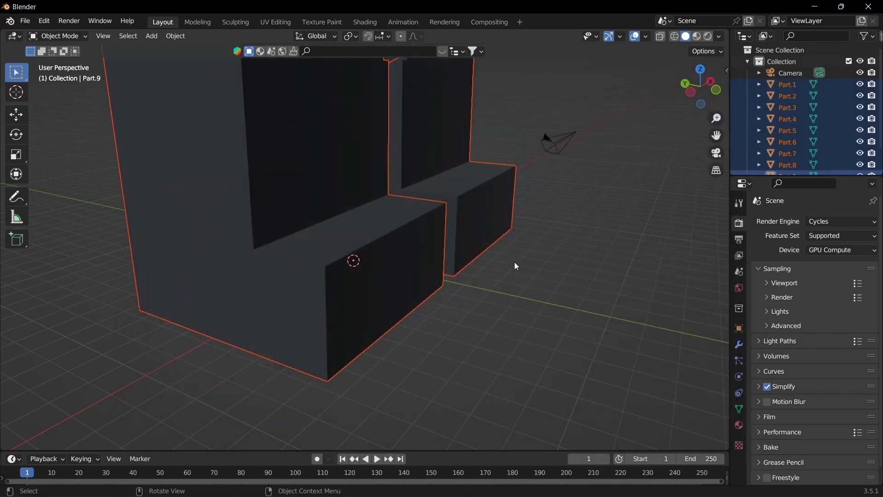
- Select every imported minifigure part and enter Edit Mode with all of their geometry selected
{"action": "scroll", "coordinate": [514, 261], "scroll_direction": "down", "scroll_amount": 5}
{"action": "mouse_move", "coordinate": [457, 244]}
{"action": "middle_mouse_down"}
{"action": "mouse_move", "coordinate": [230, 247]}
{"action": "mouse_move", "coordinate": [454, 239]}
{"action": "middle_mouse_up"}
{"action": "scroll", "coordinate": [453, 209], "scroll_direction": "up", "scroll_amount": 5}
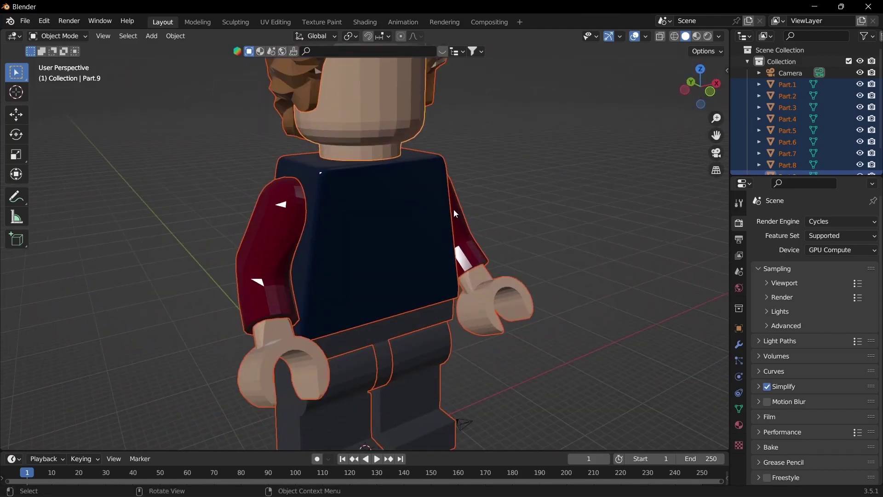
{"action": "middle_click_drag", "start_coordinate": [453, 208], "coordinate": [506, 300]}
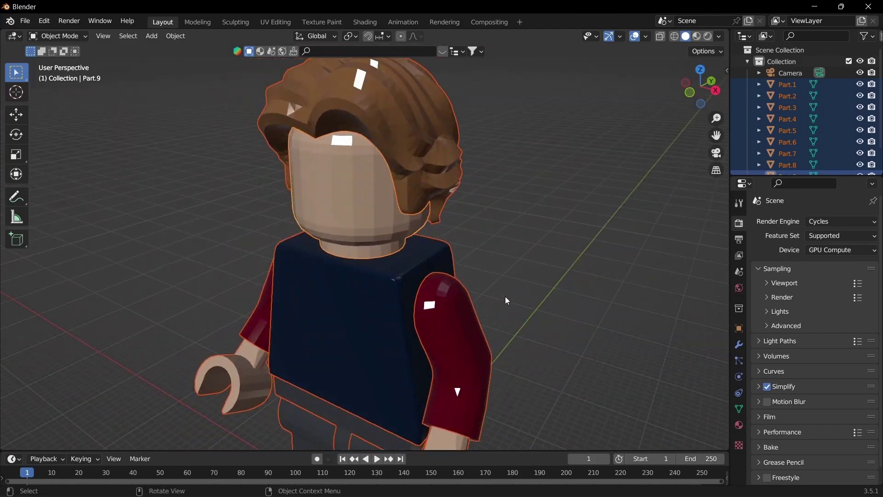
{"action": "middle_click_drag", "start_coordinate": [346, 205], "coordinate": [412, 249]}
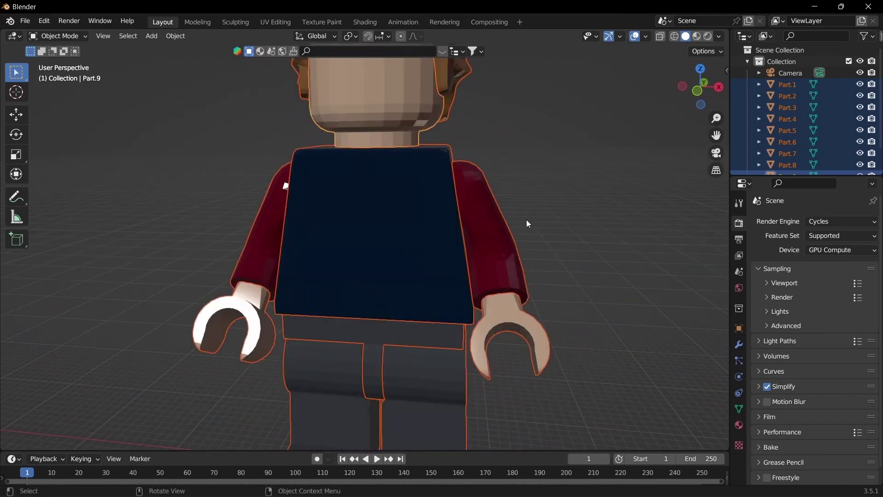
{"action": "key", "text": "a"}
{"action": "key", "text": "Tab"}
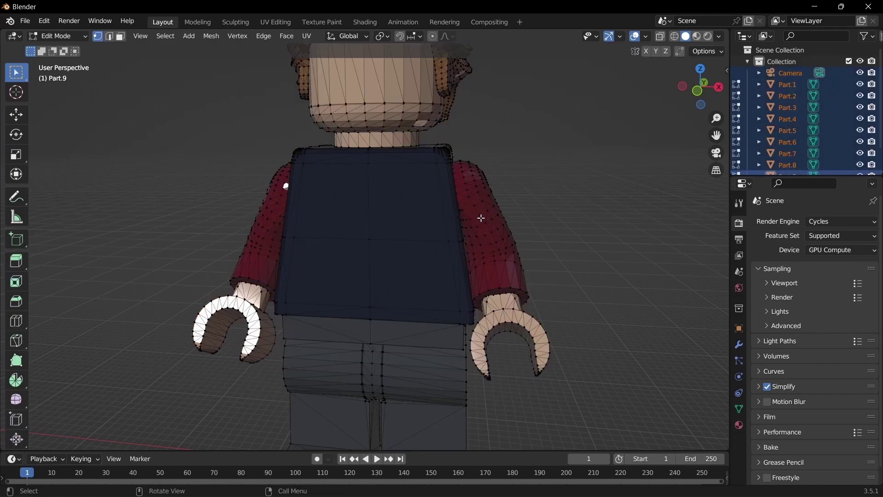
{"action": "key", "text": "a"}
{"action": "scroll", "coordinate": [470, 214], "scroll_direction": "down", "scroll_amount": 3}
{"action": "scroll", "coordinate": [376, 217], "scroll_direction": "up", "scroll_amount": 4}
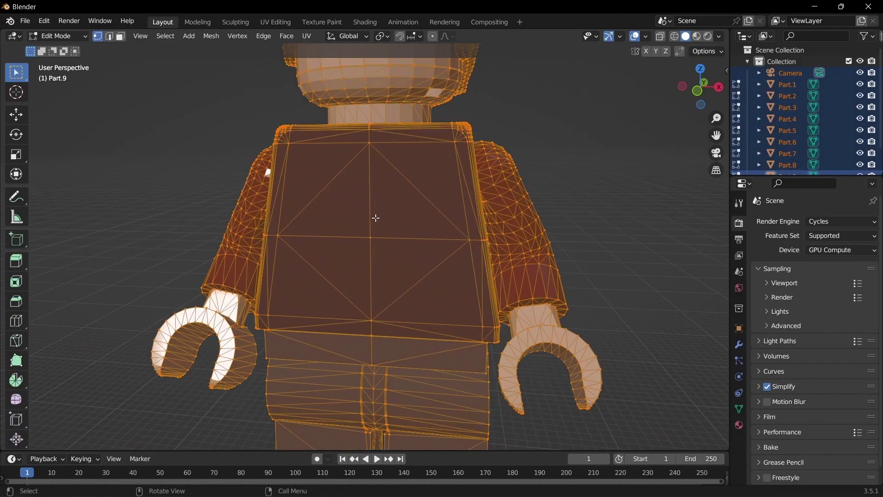
- Merge the selected minifigure vertices by distance with a merge distance of 0.1 m
{"action": "scroll", "coordinate": [375, 218], "scroll_direction": "down", "scroll_amount": 2}
{"action": "key", "text": "F3"}
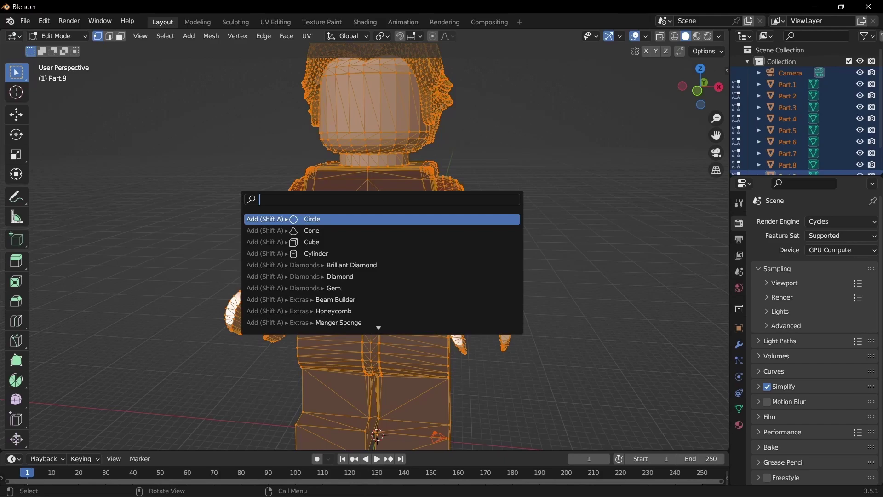
{"action": "type", "text": "merge"}
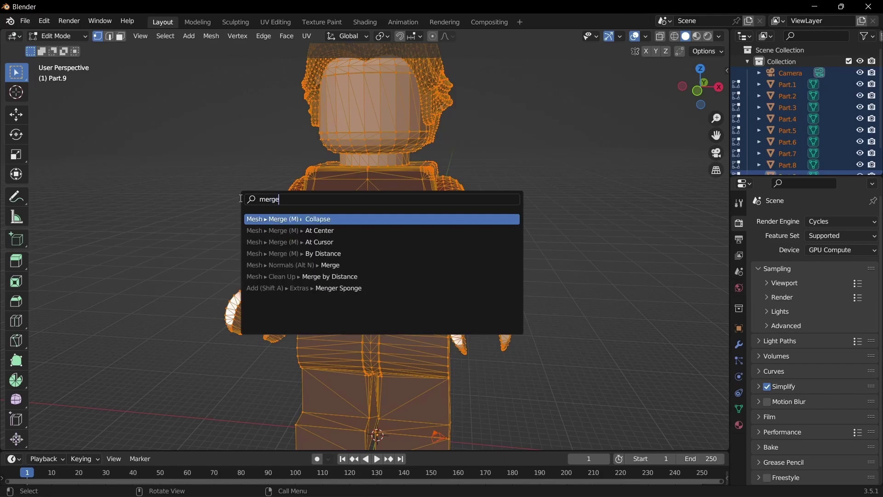
{"action": "left_click", "coordinate": [199, 238]}
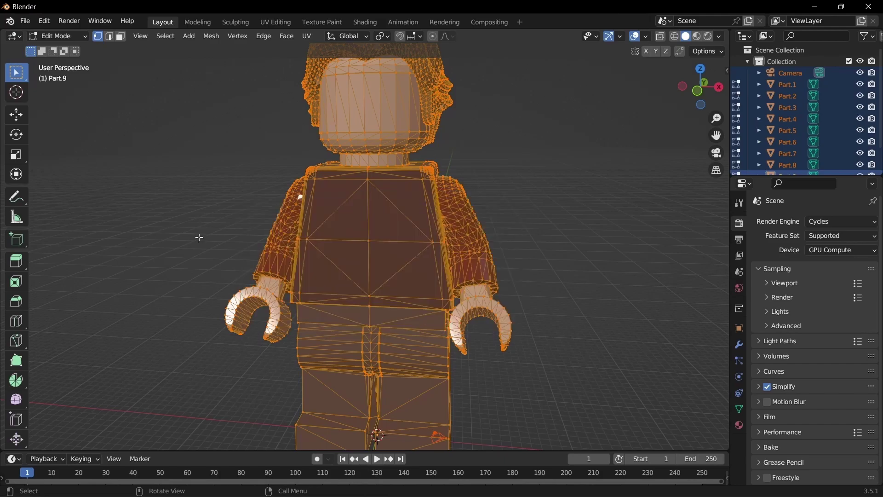
{"action": "key", "text": "m"}
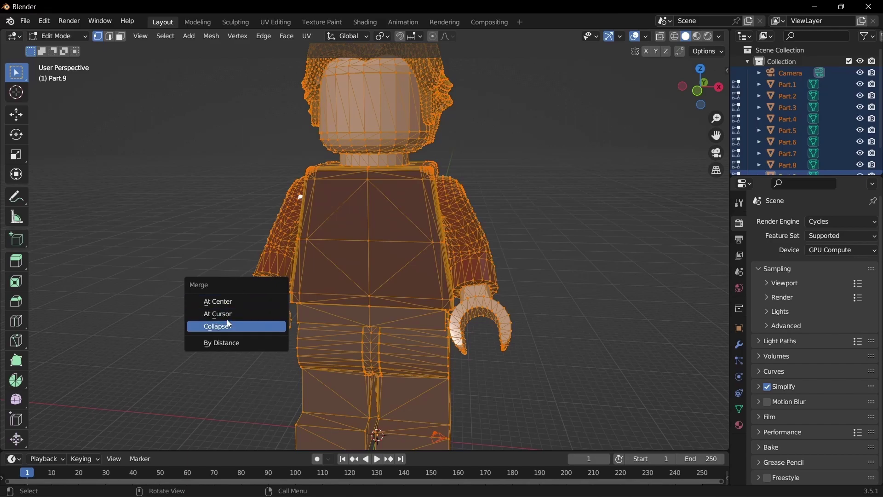
{"action": "left_click", "coordinate": [228, 343]}
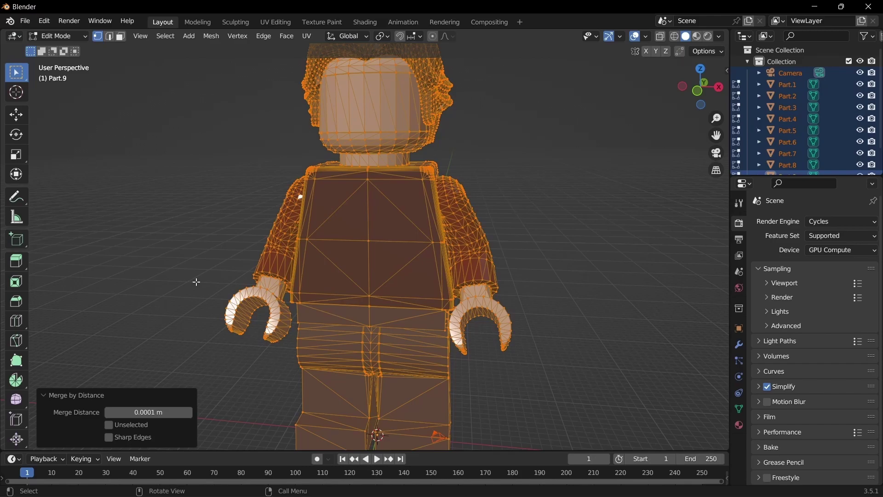
{"action": "middle_click_drag", "start_coordinate": [196, 282], "coordinate": [125, 293]}
{"action": "key", "text": "F3"}
{"action": "key", "text": "Escape"}
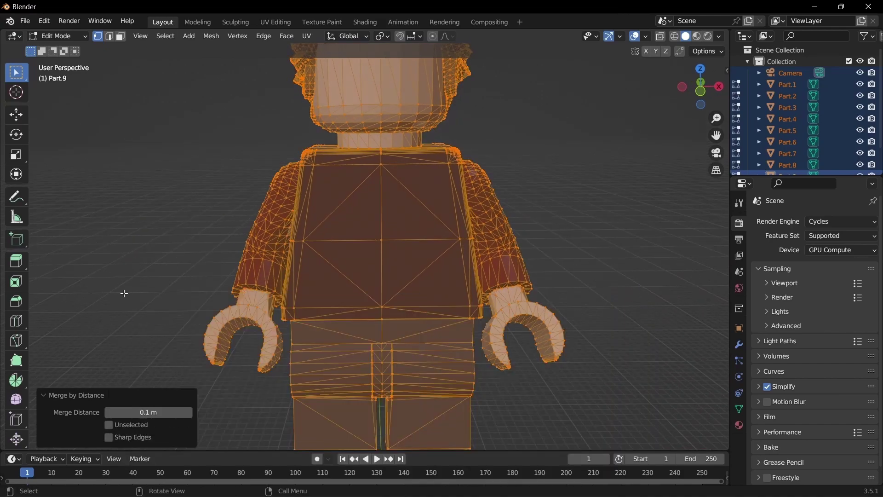
- Convert the minifigure's triangles with Tris to Quads and return to Object Mode
{"action": "key", "text": "F3"}
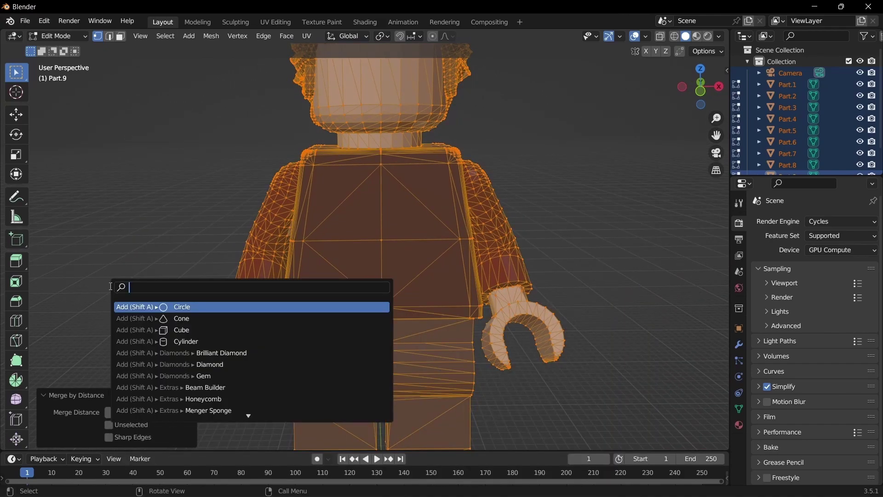
{"action": "type", "text": "tris"}
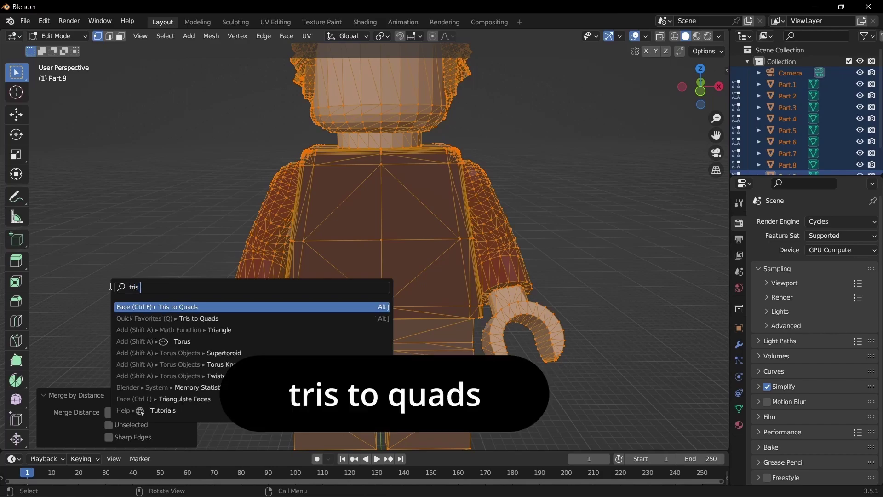
{"action": "left_click", "coordinate": [156, 306]}
{"action": "middle_click_drag", "start_coordinate": [373, 327], "coordinate": [561, 172]}
{"action": "key", "text": "Tab"}
- Apply Shade Auto Smooth to all minifigure parts
{"action": "left_click", "coordinate": [340, 220]}
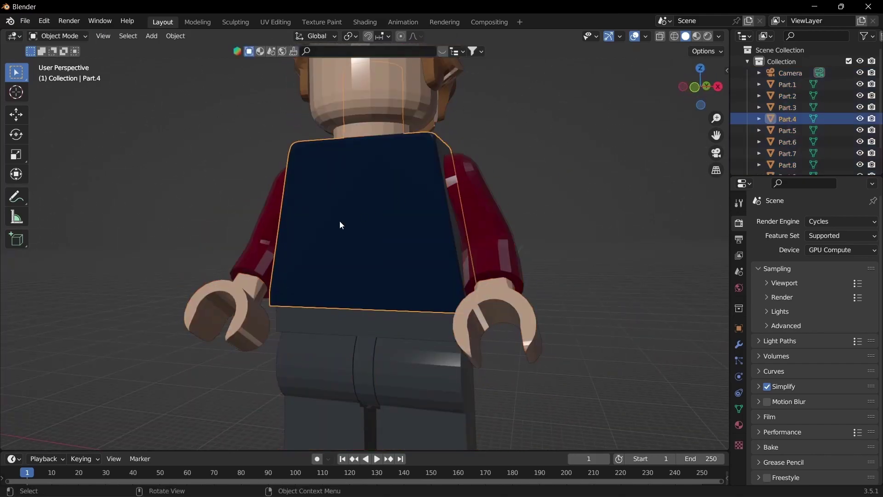
{"action": "middle_click_drag", "start_coordinate": [340, 220], "coordinate": [474, 229]}
{"action": "key", "text": "a"}
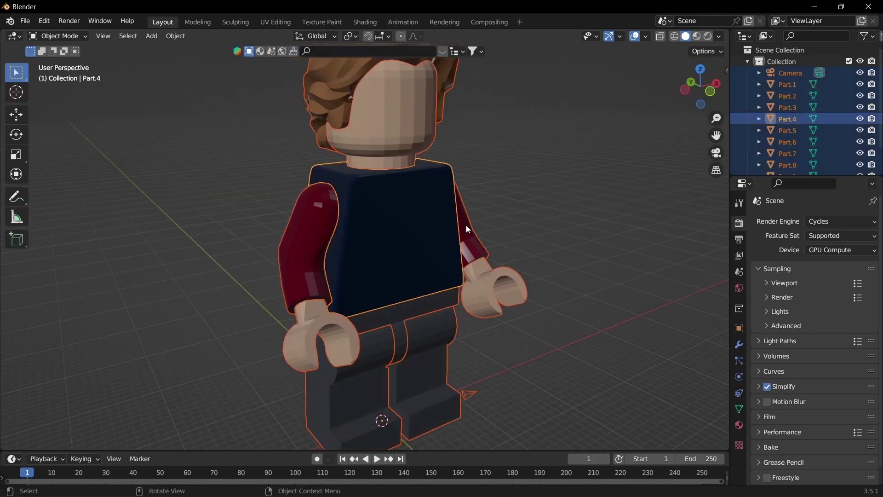
{"action": "right_click", "coordinate": [383, 223]}
{"action": "left_click", "coordinate": [383, 221]}
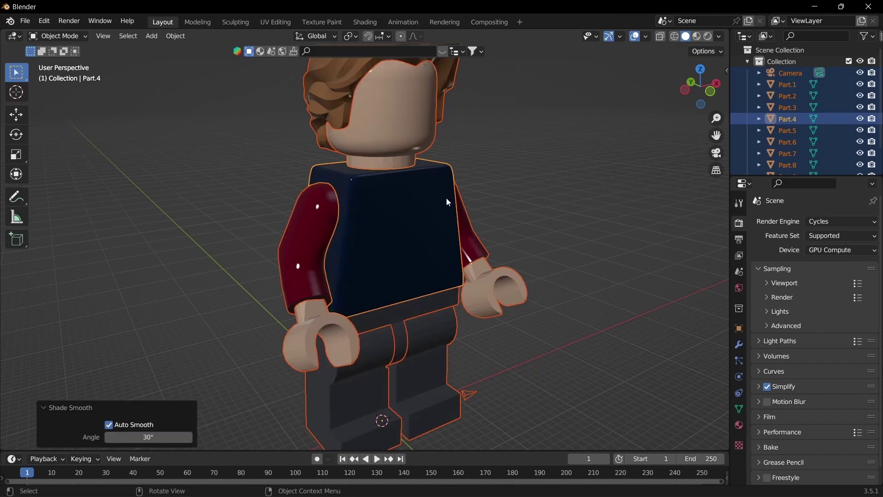
- Deselect the parts and show the minifigure in Material Preview shading
{"action": "left_click", "coordinate": [570, 177]}
{"action": "mouse_move", "coordinate": [571, 177]}
{"action": "middle_mouse_down"}
{"action": "mouse_move", "coordinate": [300, 182]}
{"action": "mouse_move", "coordinate": [481, 175]}
{"action": "mouse_move", "coordinate": [421, 253]}
{"action": "mouse_move", "coordinate": [454, 239]}
{"action": "mouse_move", "coordinate": [441, 325]}
{"action": "mouse_move", "coordinate": [440, 301]}
{"action": "middle_mouse_up"}
{"action": "key", "text": "z"}
{"action": "left_click", "coordinate": [440, 364]}
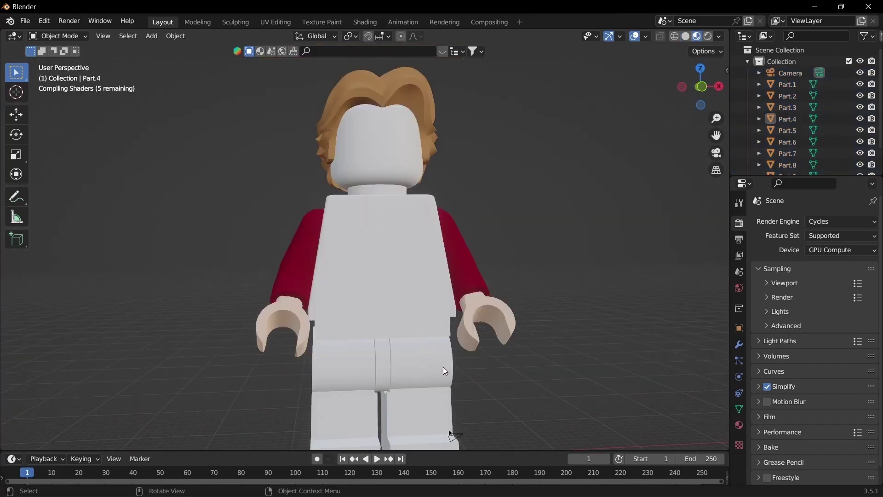
{"action": "mouse_move", "coordinate": [579, 248]}
{"action": "middle_mouse_down"}
{"action": "mouse_move", "coordinate": [217, 230]}
{"action": "mouse_move", "coordinate": [502, 234]}
{"action": "mouse_move", "coordinate": [317, 291]}
{"action": "mouse_move", "coordinate": [388, 278]}
{"action": "middle_mouse_up"}
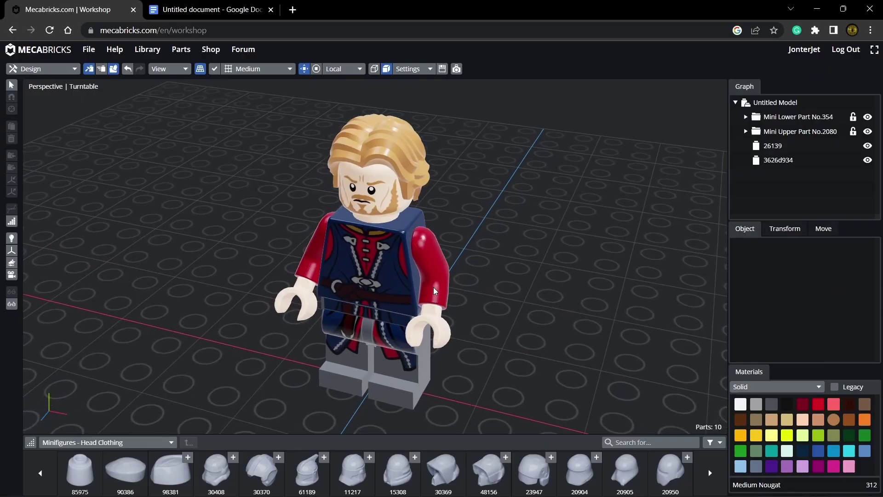
- In the Mecabricks workshop, recolour the minifigure's torso to Reddish Brown and its left leg to yellow
{"action": "scroll", "coordinate": [452, 276], "scroll_direction": "up", "scroll_amount": 4}
{"action": "middle_click_drag", "start_coordinate": [440, 345], "coordinate": [457, 301]}
{"action": "left_click", "coordinate": [398, 186]}
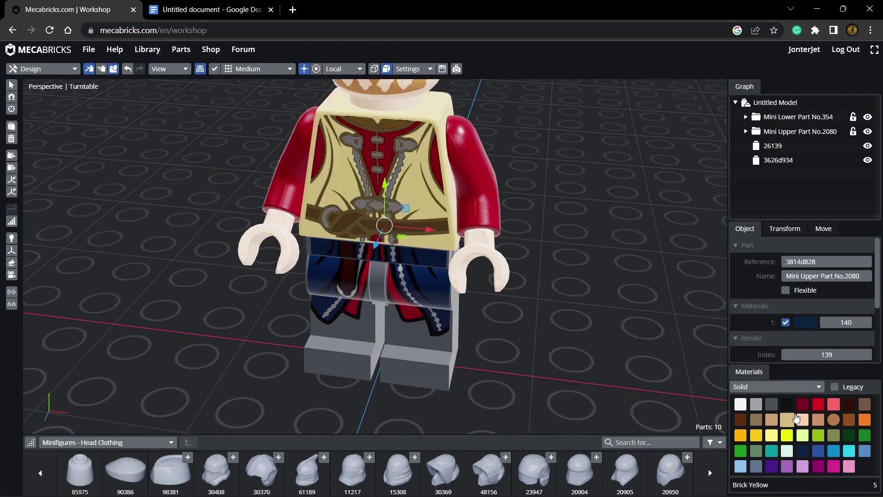
{"action": "left_click", "coordinate": [786, 405]}
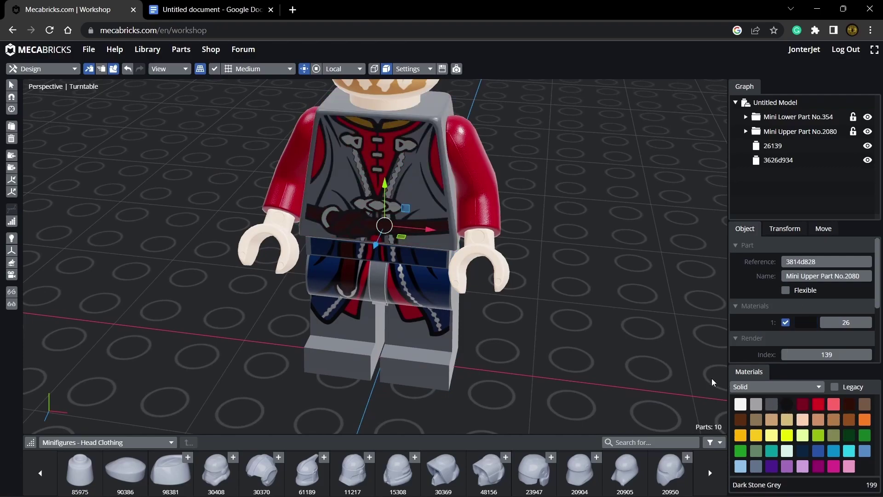
{"action": "left_click", "coordinate": [741, 420]}
{"action": "left_click", "coordinate": [428, 331]}
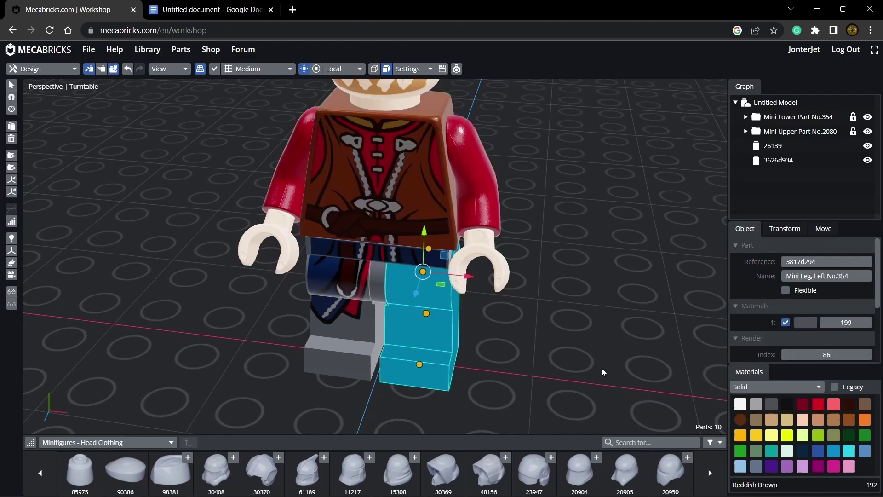
{"action": "left_click", "coordinate": [756, 435]}
- Recolour the minifigure's head to Bright Red
{"action": "right_click_drag", "start_coordinate": [529, 302], "coordinate": [541, 392]}
{"action": "left_click", "coordinate": [412, 152]}
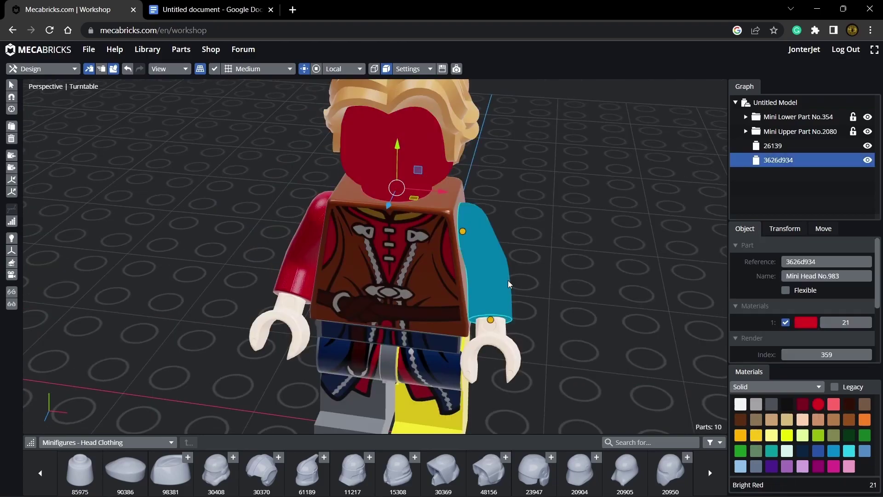
{"action": "left_click", "coordinate": [818, 404]}
{"action": "left_click_drag", "start_coordinate": [561, 232], "coordinate": [581, 286]}
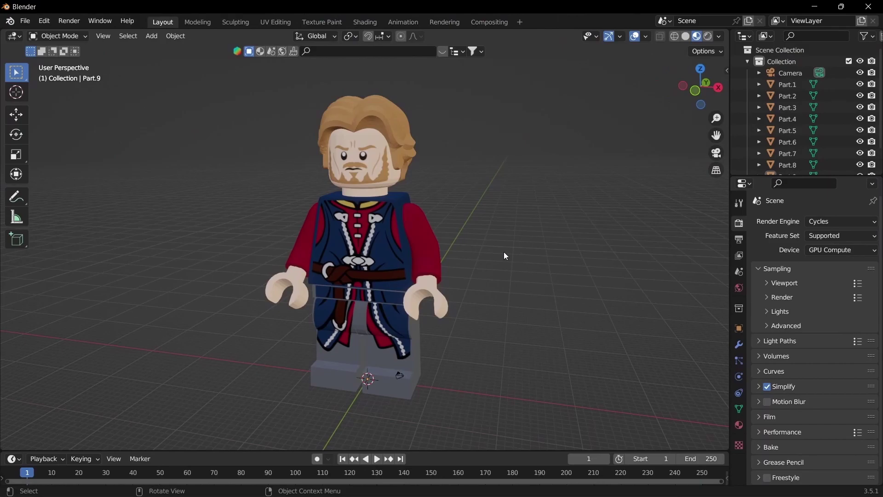
- In Blender, compare the recoloured minifigure in Solid and Material Preview shading
{"action": "key", "text": "z"}
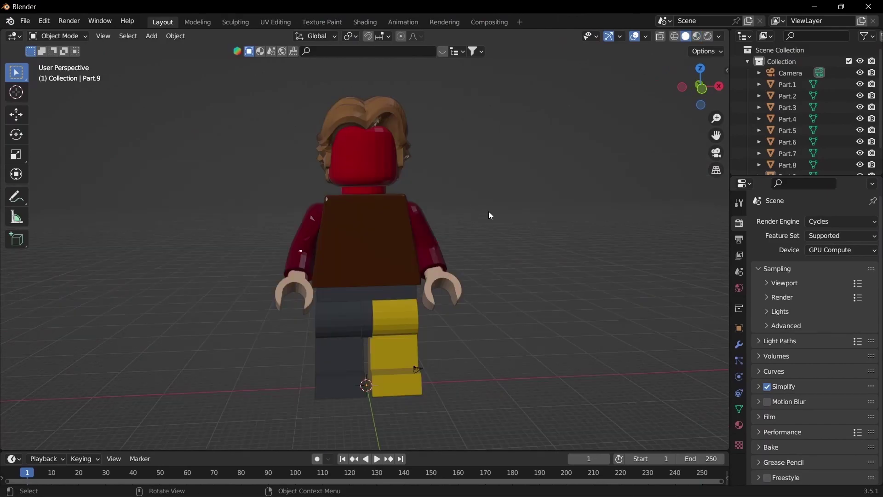
{"action": "middle_click_drag", "start_coordinate": [489, 216], "coordinate": [441, 230]}
{"action": "key", "text": "z"}
{"action": "left_click", "coordinate": [418, 301]}
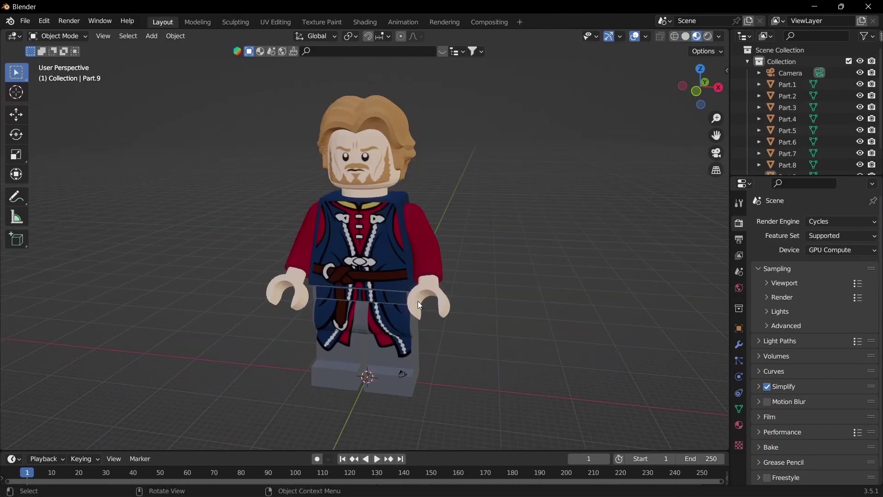
- Apply Shade Auto Smooth to all parts of the recoloured minifigure and deselect them
{"action": "middle_click_drag", "start_coordinate": [417, 301], "coordinate": [432, 286]}
{"action": "key", "text": "a"}
{"action": "right_click", "coordinate": [418, 266]}
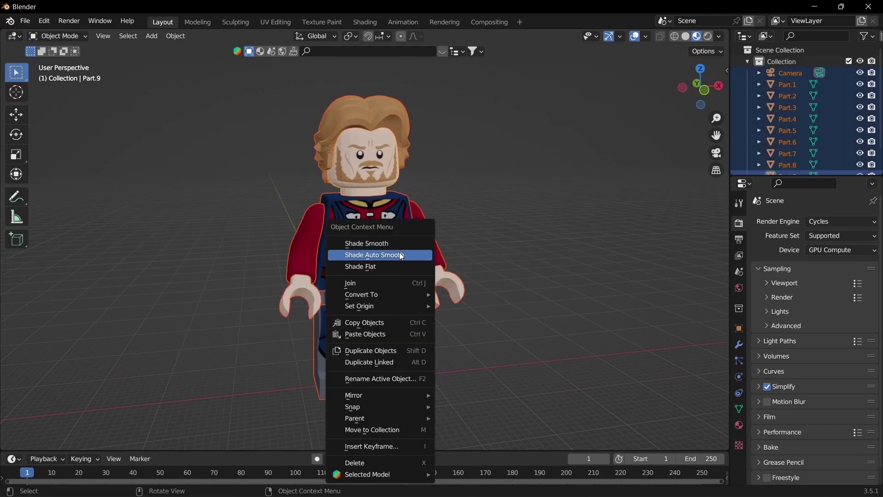
{"action": "left_click", "coordinate": [405, 253]}
{"action": "left_click", "coordinate": [478, 242]}
{"action": "middle_click_drag", "start_coordinate": [484, 245], "coordinate": [378, 244]}
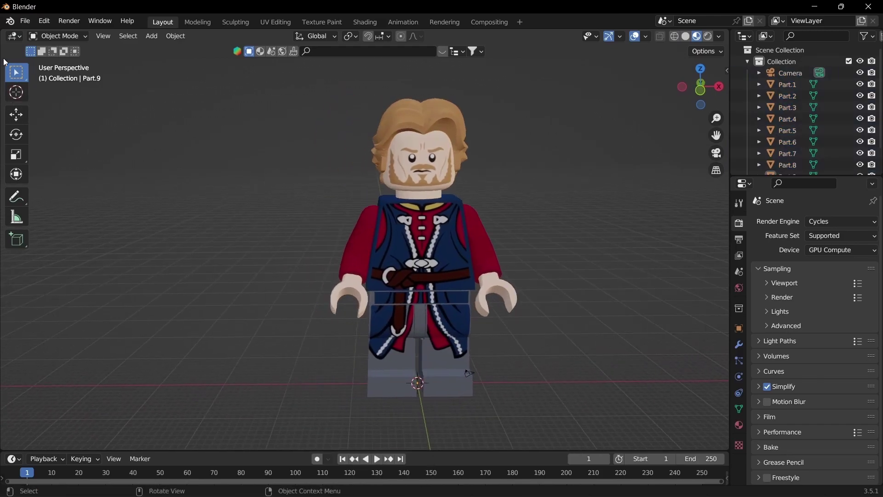
- Split the 3D viewport, turn the new area into a Shader Editor and hide its sidebar
{"action": "left_click_drag", "start_coordinate": [1, 28], "coordinate": [253, 63]}
{"action": "left_click", "coordinate": [11, 37]}
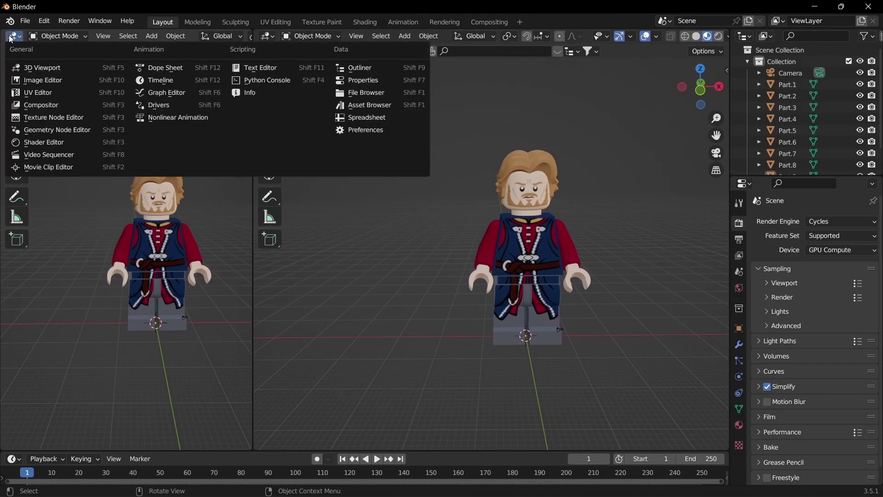
{"action": "left_click", "coordinate": [43, 142]}
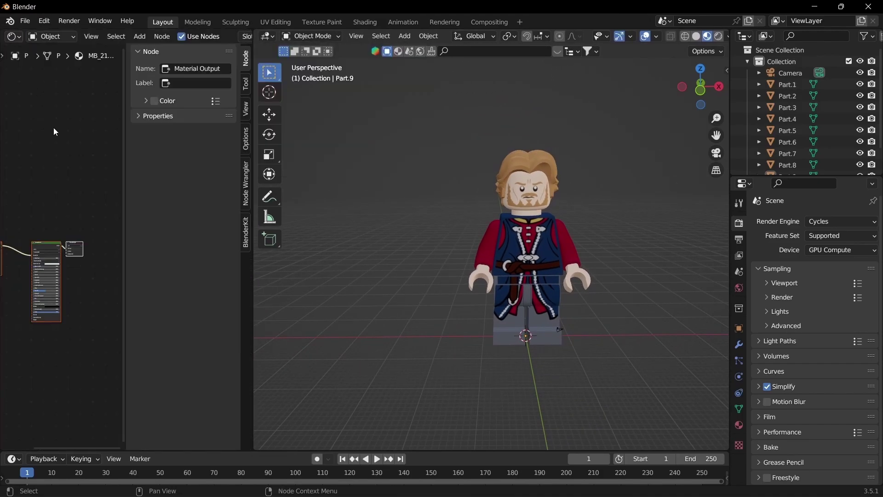
{"action": "key", "text": "n"}
{"action": "scroll", "coordinate": [151, 150], "scroll_direction": "up", "scroll_amount": 5}
{"action": "middle_click_drag", "start_coordinate": [165, 115], "coordinate": [153, 173]}
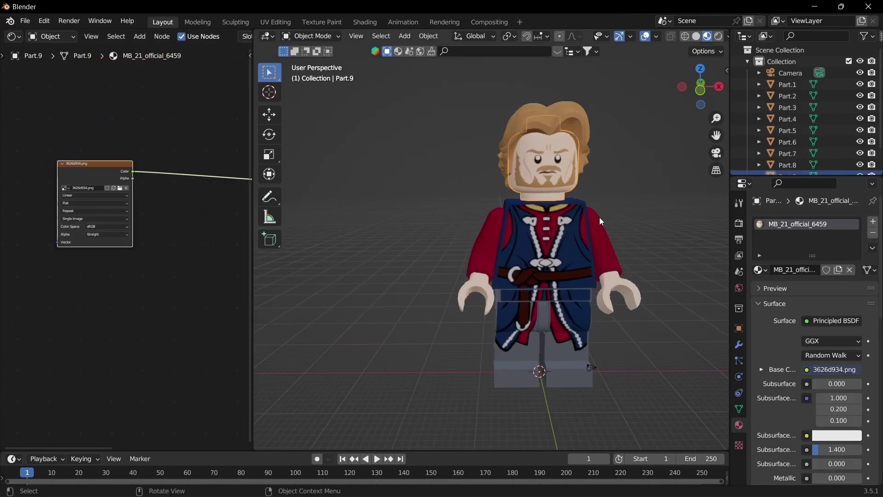
- Rename the material of the minifigure's head to LegoFace
{"action": "scroll", "coordinate": [600, 218], "scroll_direction": "up", "scroll_amount": 4}
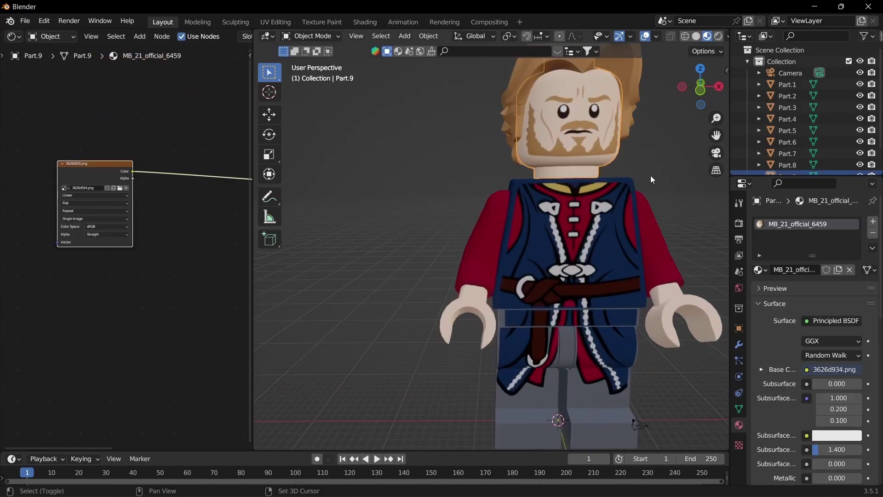
{"action": "scroll", "coordinate": [583, 252], "scroll_direction": "down", "scroll_amount": 2}
{"action": "middle_click_drag", "start_coordinate": [582, 249], "coordinate": [584, 251], "text": "shift"}
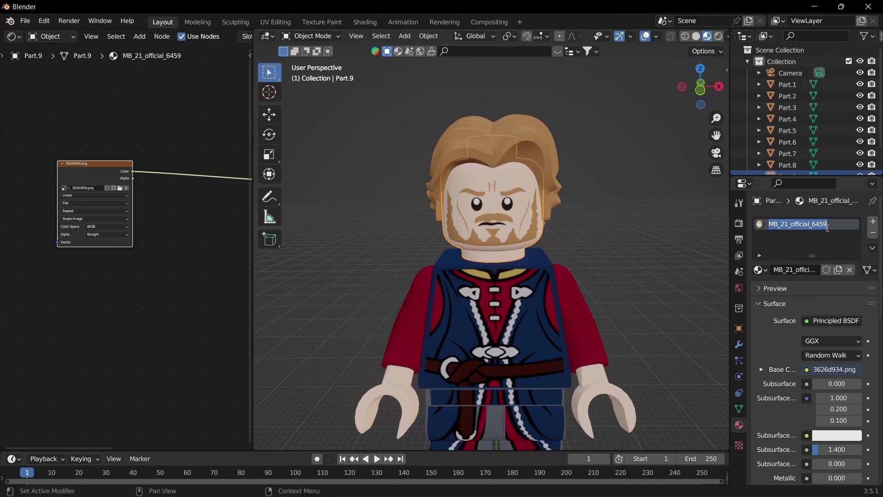
{"action": "type", "text": "LegoFace"}
{"action": "key", "text": "Return"}
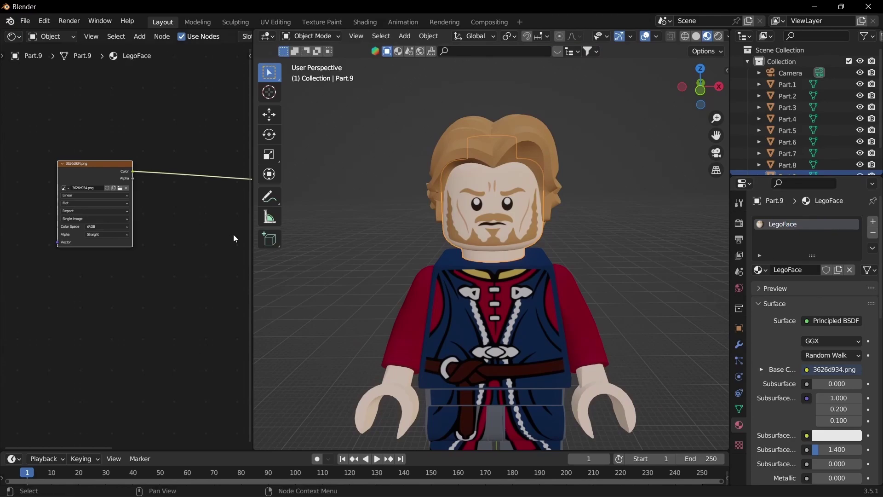
- Widen the Shader Editor and insert a Mix node set to Color between the 3626d934.png texture and the Base Color
{"action": "left_click_drag", "start_coordinate": [252, 240], "coordinate": [388, 240]}
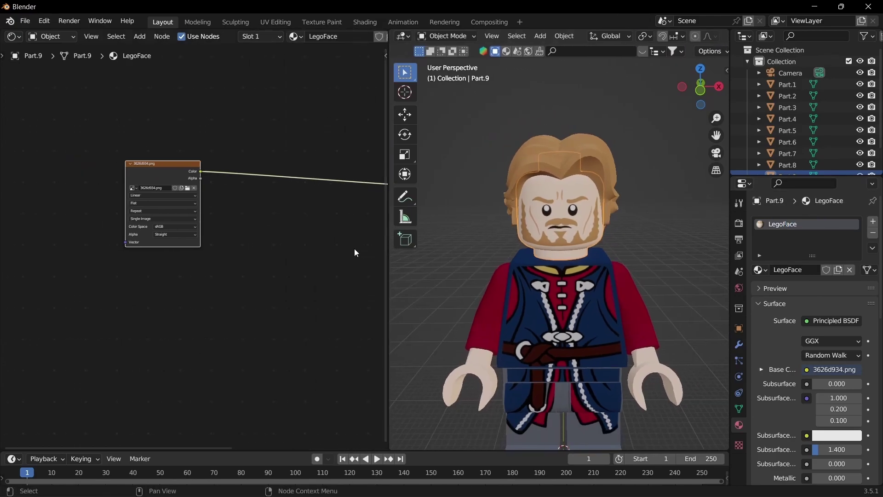
{"action": "middle_click_drag", "start_coordinate": [302, 248], "coordinate": [198, 258]}
{"action": "left_click", "coordinate": [172, 225]}
{"action": "key", "text": "shift+a"}
{"action": "left_click", "coordinate": [172, 224]}
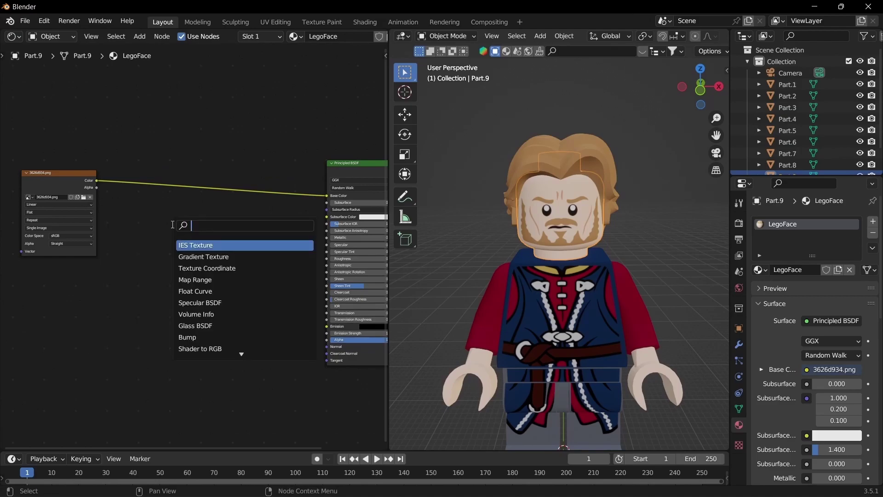
{"action": "type", "text": "mix"}
{"action": "key", "text": "Return"}
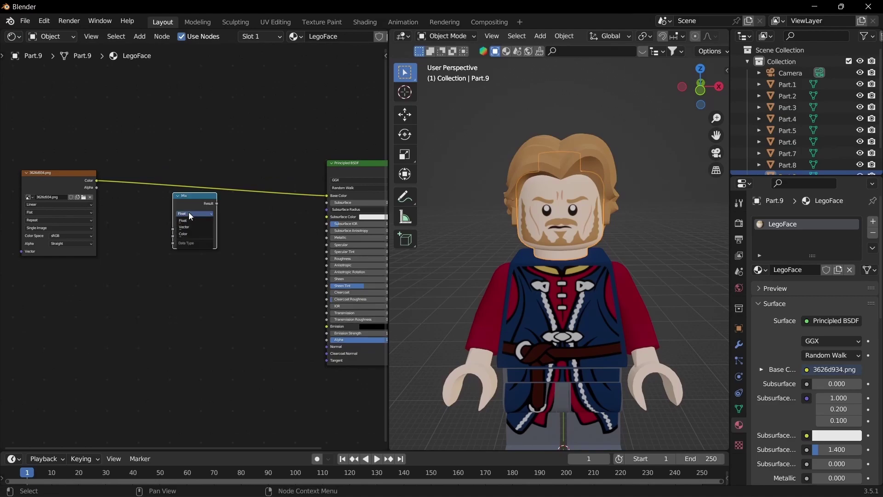
{"action": "left_click", "coordinate": [189, 233]}
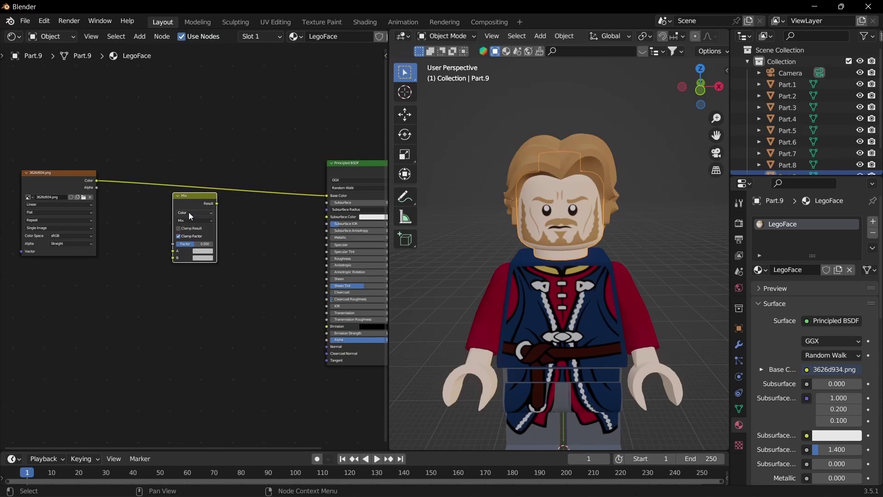
{"action": "left_click", "coordinate": [188, 213]}
{"action": "left_click_drag", "start_coordinate": [201, 199], "coordinate": [219, 170]}
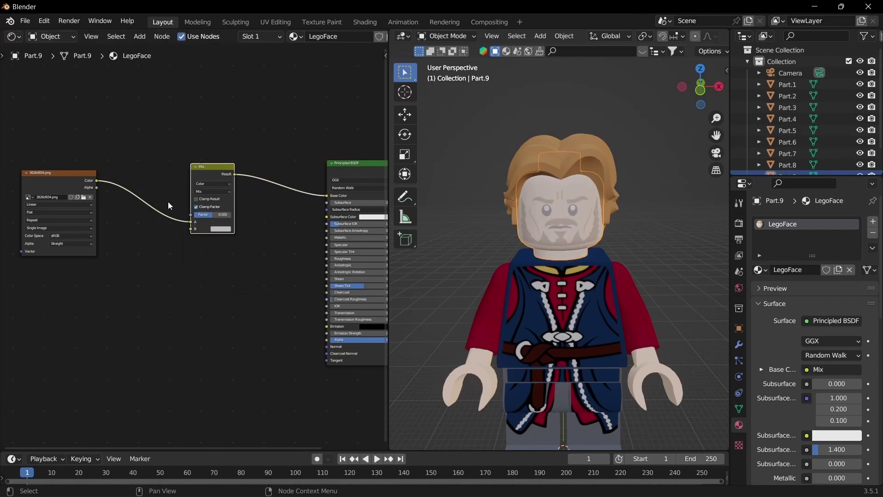
- Add a ColorRamp fed by the face texture, connect its colour to the Mix node's Factor and the texture colour to A
{"action": "scroll", "coordinate": [169, 202], "scroll_direction": "up", "scroll_amount": 2}
{"action": "key", "text": "shift+a"}
{"action": "left_click", "coordinate": [162, 157]}
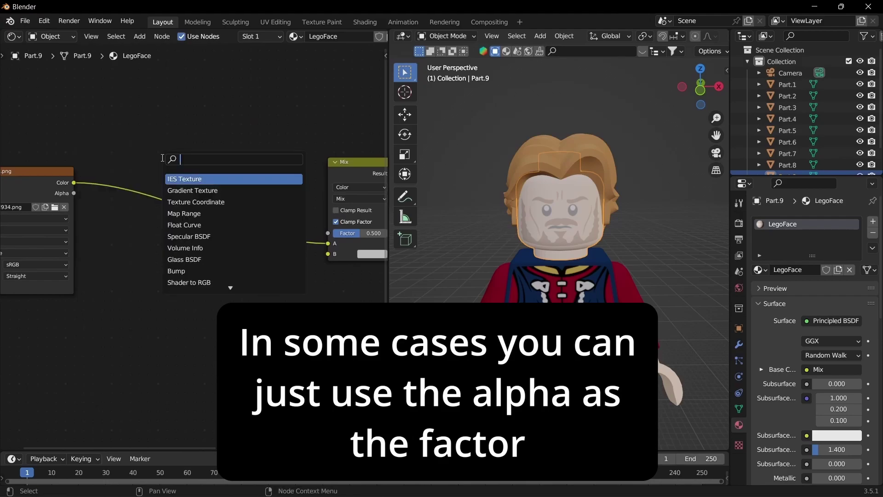
{"action": "type", "text": "col"}
{"action": "key", "text": "Return"}
{"action": "left_click", "coordinate": [166, 180]}
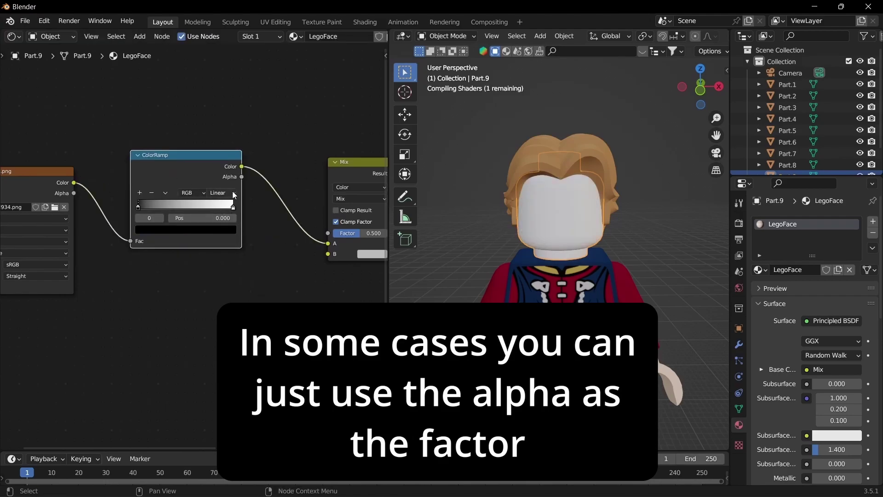
{"action": "left_click_drag", "start_coordinate": [242, 166], "coordinate": [328, 234]}
{"action": "left_click_drag", "start_coordinate": [74, 183], "coordinate": [334, 243]}
{"action": "left_click_drag", "start_coordinate": [221, 149], "coordinate": [235, 120]}
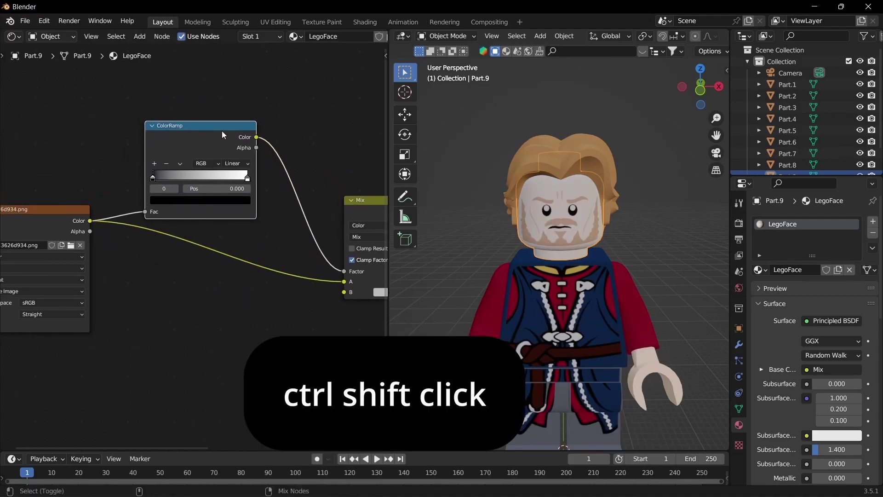
- Preview the ColorRamp's output directly on the head and reposition the ColorRamp node above the texture-to-Mix link
{"action": "left_click", "coordinate": [208, 126], "text": "ctrl+shift"}
{"action": "middle_click_drag", "start_coordinate": [137, 205], "coordinate": [129, 197]}
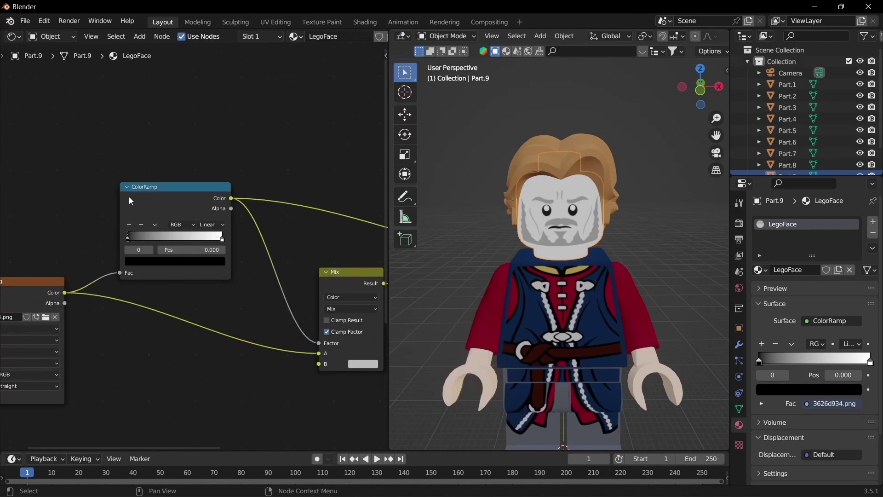
{"action": "left_click_drag", "start_coordinate": [163, 205], "coordinate": [151, 182]}
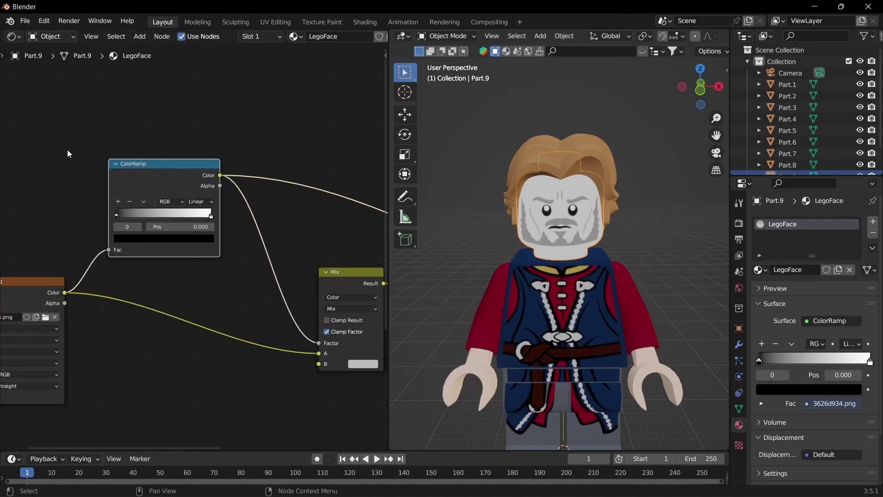
{"action": "mouse_move", "coordinate": [129, 138]}
{"action": "middle_mouse_down"}
{"action": "mouse_move", "coordinate": [162, 139]}
{"action": "mouse_move", "coordinate": [138, 138]}
{"action": "middle_mouse_up"}
{"action": "left_click_drag", "start_coordinate": [156, 177], "coordinate": [163, 177]}
- Search the add-on preferences for "node" and make sure Node Wrangler is enabled
{"action": "left_click", "coordinate": [44, 21]}
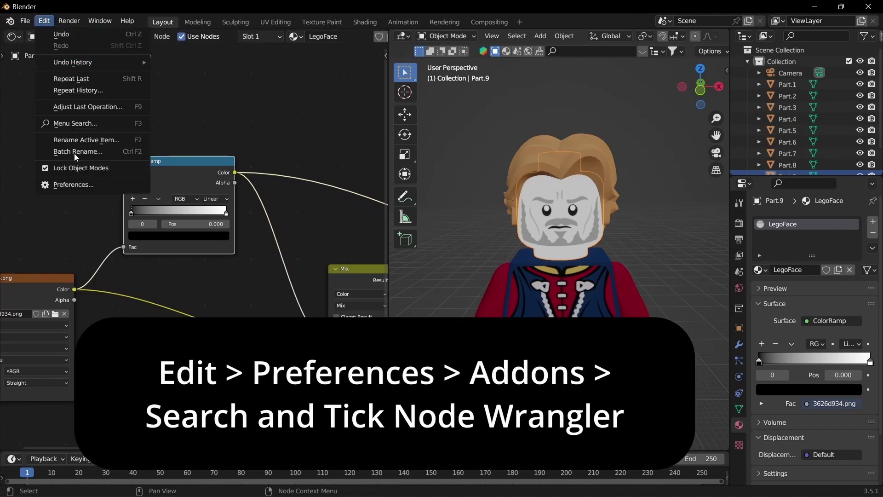
{"action": "left_click", "coordinate": [86, 185]}
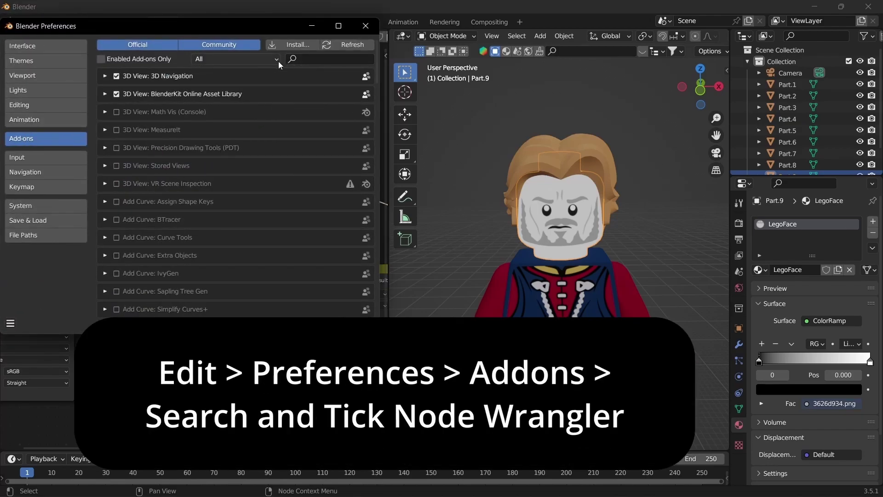
{"action": "type", "text": "node"}
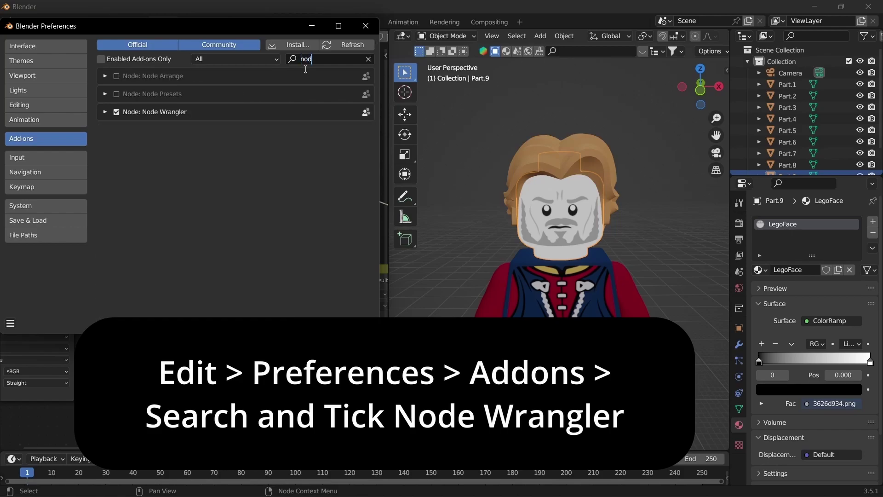
{"action": "left_click", "coordinate": [116, 112]}
{"action": "left_click", "coordinate": [10, 323]}
{"action": "left_click", "coordinate": [26, 295]}
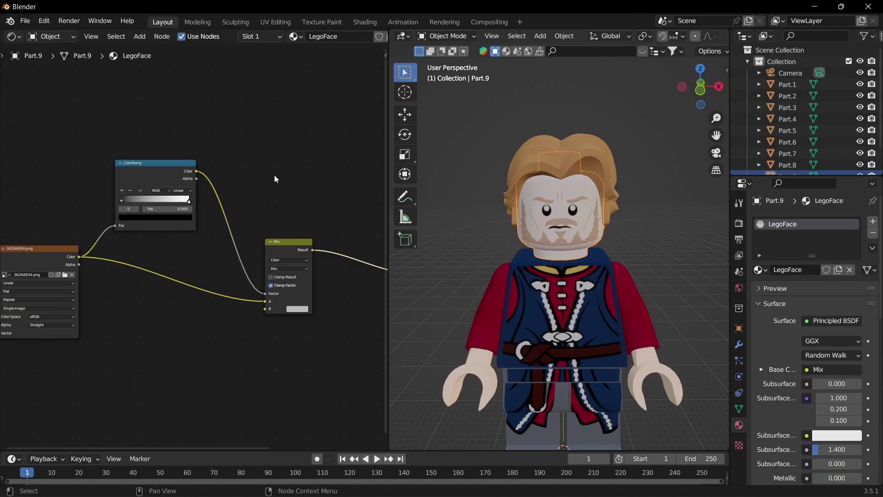
- Preview the ColorRamp on the head and move its black stop to about 0.255
{"action": "scroll", "coordinate": [249, 166], "scroll_direction": "up", "scroll_amount": 1}
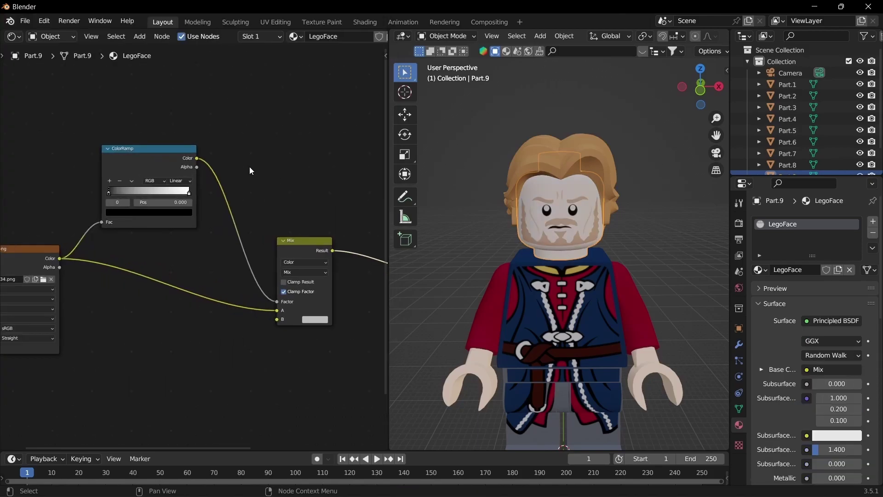
{"action": "left_click", "coordinate": [155, 159], "text": "ctrl+shift"}
{"action": "scroll", "coordinate": [294, 171], "scroll_direction": "down", "scroll_amount": 2}
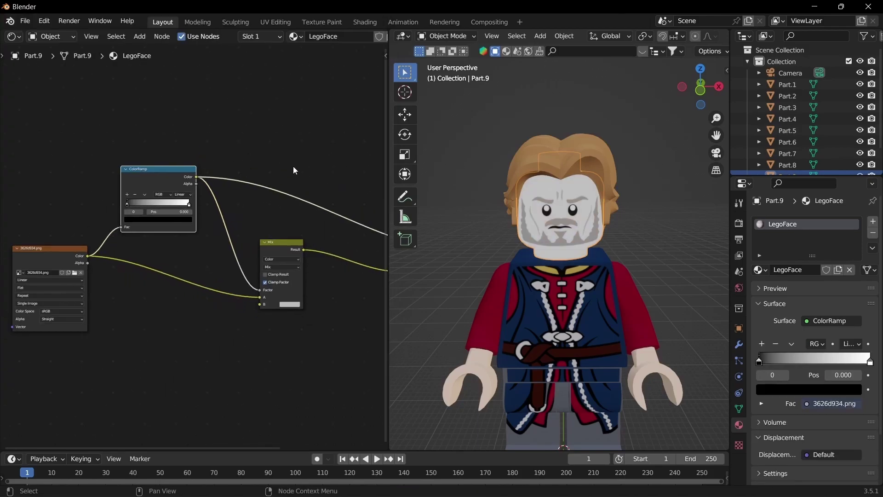
{"action": "scroll", "coordinate": [221, 160], "scroll_direction": "up", "scroll_amount": 2}
{"action": "middle_click_drag", "start_coordinate": [148, 146], "coordinate": [211, 164]}
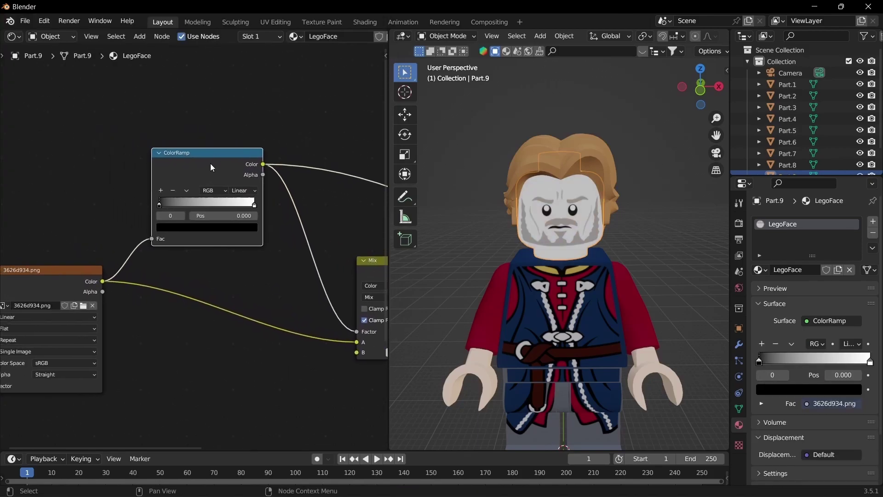
{"action": "scroll", "coordinate": [211, 164], "scroll_direction": "up", "scroll_amount": 1}
{"action": "scroll", "coordinate": [210, 164], "scroll_direction": "up", "scroll_amount": 2}
{"action": "left_click_drag", "start_coordinate": [308, 185], "coordinate": [339, 191]}
{"action": "left_click_drag", "start_coordinate": [121, 183], "coordinate": [194, 182]}
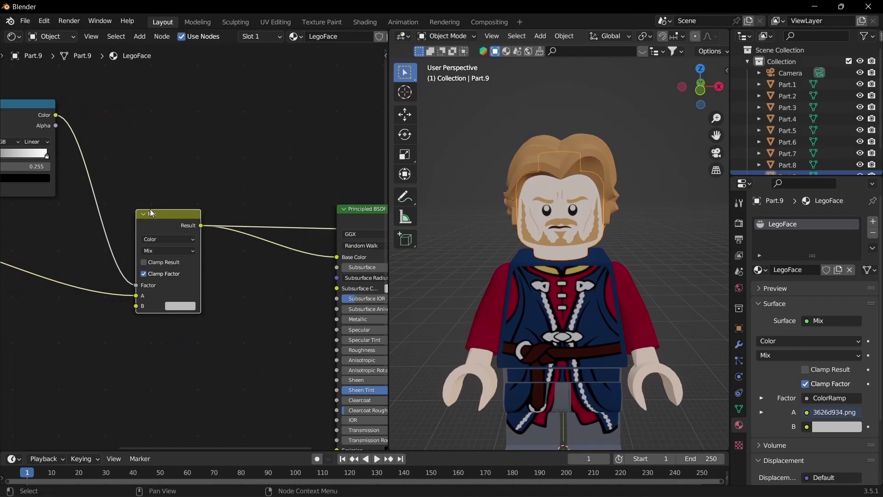
- Try a saturated red for the Mix node's B colour using the colour wheel
{"action": "scroll", "coordinate": [152, 213], "scroll_direction": "up", "scroll_amount": 2}
{"action": "left_click", "coordinate": [232, 280]}
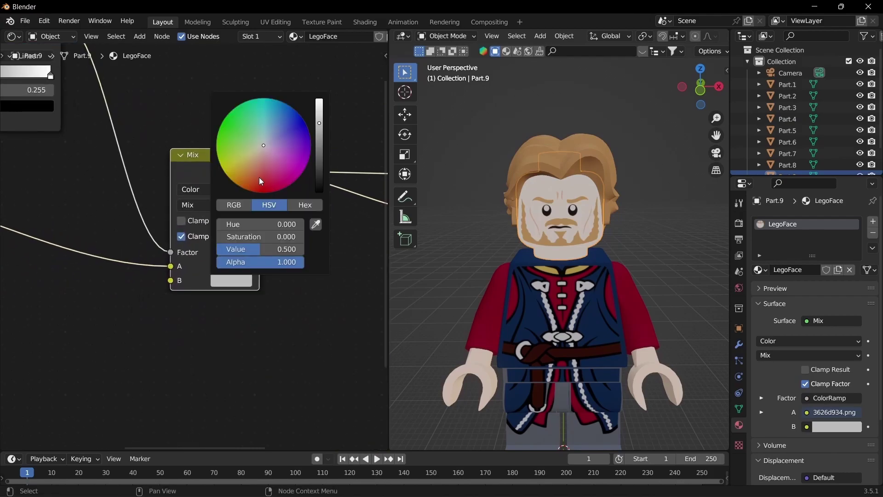
{"action": "left_click_drag", "start_coordinate": [259, 177], "coordinate": [249, 190]}
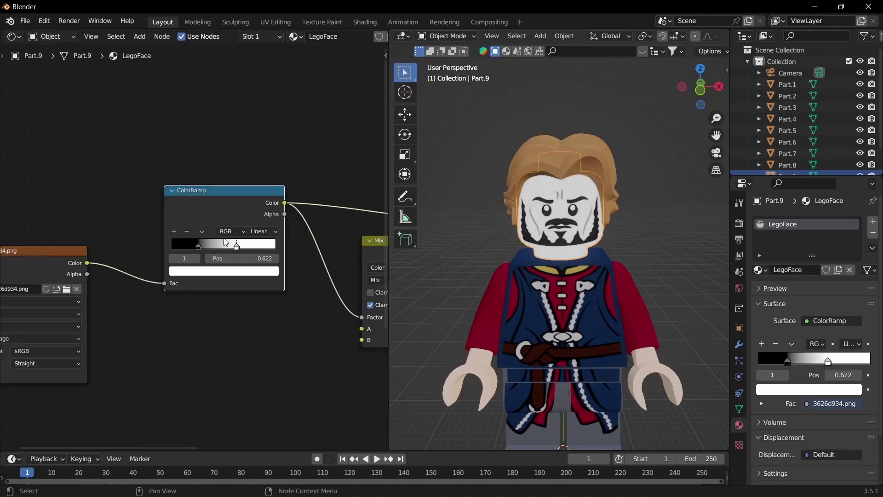
- Move the ColorRamp's white stop to about 0.687 and preview the Mix node's result on the head
{"action": "left_click_drag", "start_coordinate": [235, 243], "coordinate": [250, 248]}
{"action": "left_click", "coordinate": [243, 171]}
{"action": "middle_click_drag", "start_coordinate": [284, 180], "coordinate": [140, 171]}
{"action": "scroll", "coordinate": [185, 197], "scroll_direction": "up", "scroll_amount": 1}
{"action": "middle_click_drag", "start_coordinate": [264, 258], "coordinate": [142, 226]}
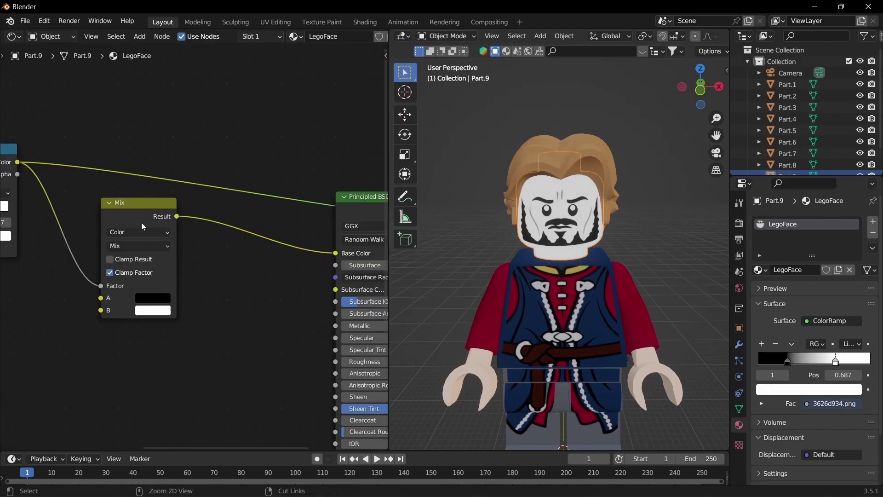
{"action": "left_click", "coordinate": [138, 203], "text": "ctrl+shift"}
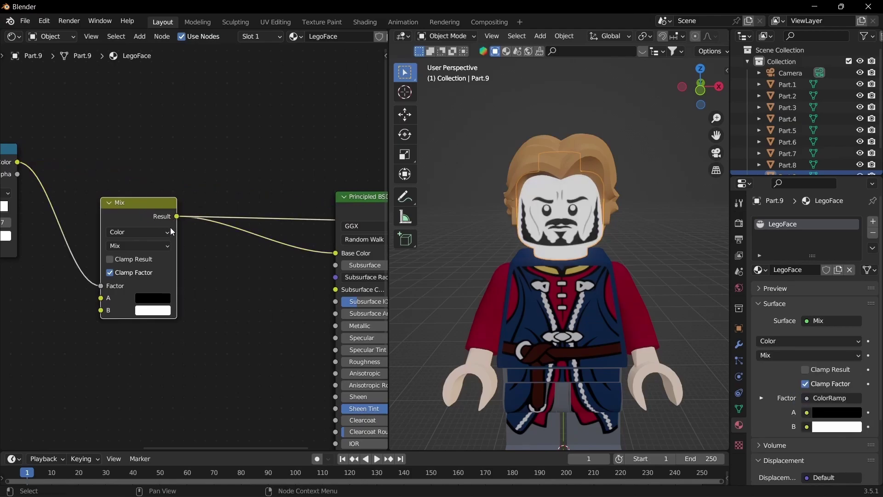
- Disconnect the Mix node from the Principled BSDF and copy its red Base Color to the Mix node's B colour
{"action": "middle_click_drag", "start_coordinate": [232, 279], "coordinate": [152, 263]}
{"action": "left_click_drag", "start_coordinate": [255, 238], "coordinate": [201, 250]}
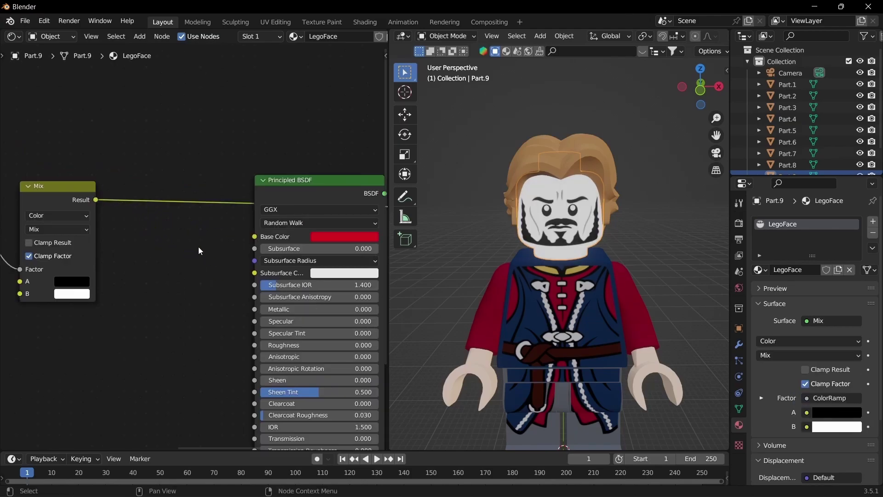
{"action": "left_click", "coordinate": [303, 208]}
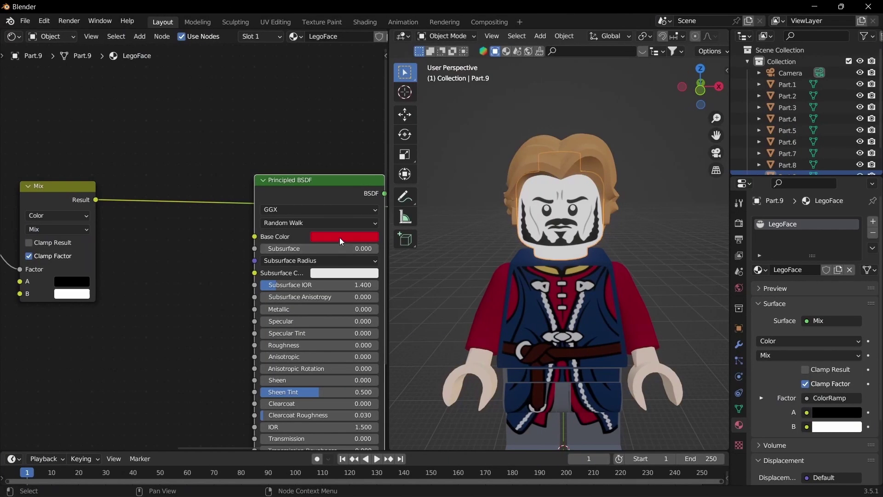
{"action": "left_click_drag", "start_coordinate": [76, 297], "coordinate": [77, 295]}
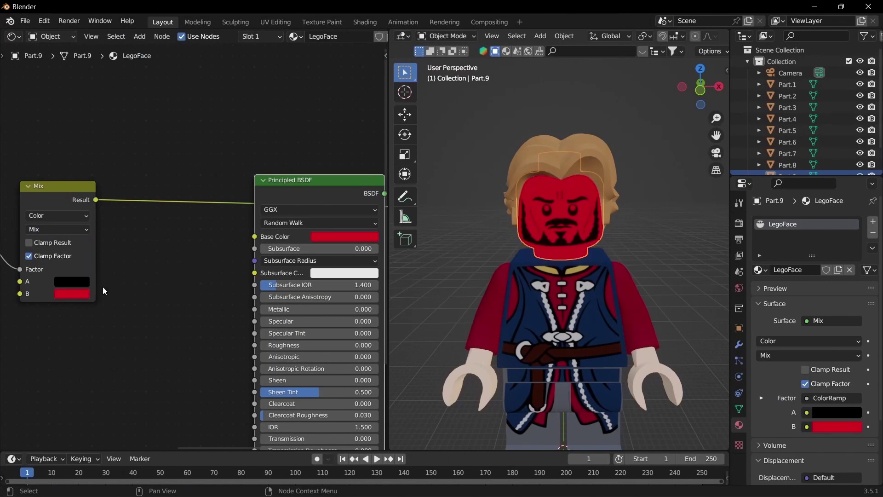
- Connect the Mix result back to Base Color and preview the Principled BSDF on the head
{"action": "middle_click_drag", "start_coordinate": [64, 210], "coordinate": [128, 209]}
{"action": "left_click_drag", "start_coordinate": [159, 200], "coordinate": [320, 239]}
{"action": "left_click", "coordinate": [343, 182], "text": "ctrl+shift"}
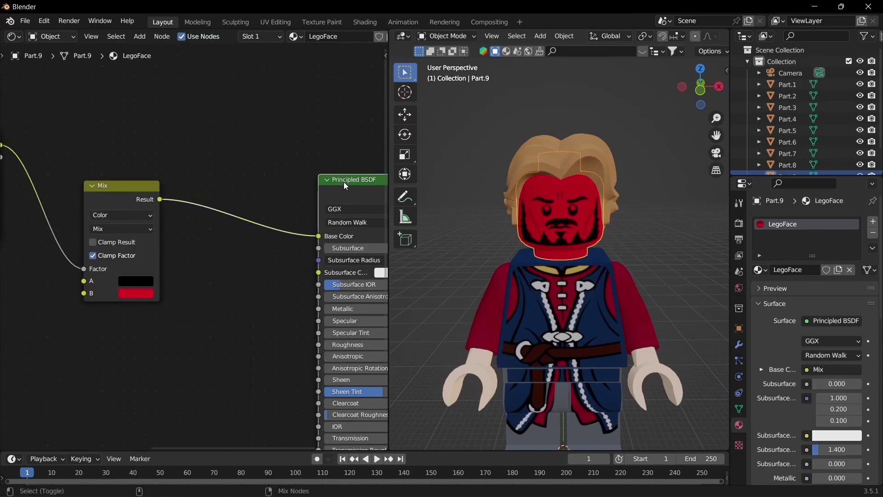
{"action": "middle_click_drag", "start_coordinate": [349, 177], "coordinate": [197, 183]}
{"action": "middle_click_drag", "start_coordinate": [92, 283], "coordinate": [294, 273]}
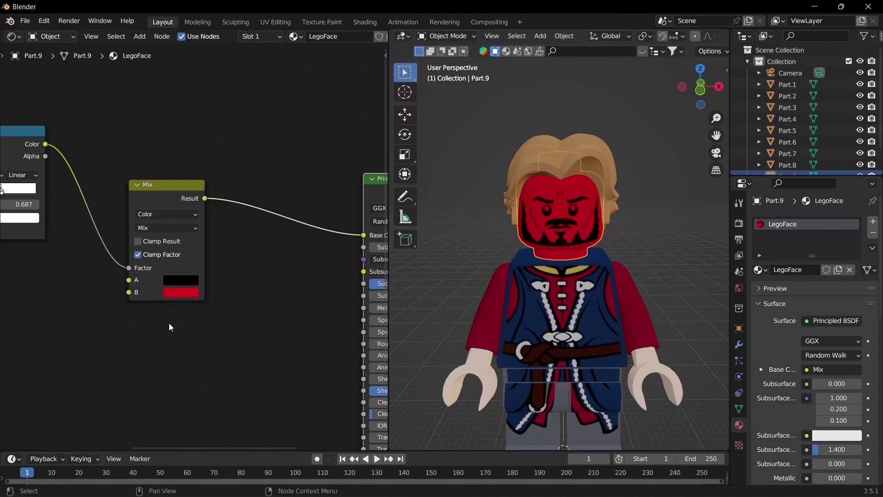
{"action": "middle_click_drag", "start_coordinate": [183, 321], "coordinate": [240, 319]}
- Refine the ColorRamp's white stop to about 0.625 while checking the face details
{"action": "middle_click_drag", "start_coordinate": [552, 255], "coordinate": [517, 211]}
{"action": "scroll", "coordinate": [529, 228], "scroll_direction": "up", "scroll_amount": 5}
{"action": "middle_click_drag", "start_coordinate": [104, 205], "coordinate": [296, 209]}
{"action": "scroll", "coordinate": [272, 198], "scroll_direction": "up", "scroll_amount": 3}
{"action": "mouse_move", "coordinate": [257, 190]}
{"action": "left_mouse_down"}
{"action": "mouse_move", "coordinate": [237, 190]}
{"action": "mouse_move", "coordinate": [249, 190]}
{"action": "left_mouse_up"}
{"action": "scroll", "coordinate": [212, 258], "scroll_direction": "down", "scroll_amount": 3}
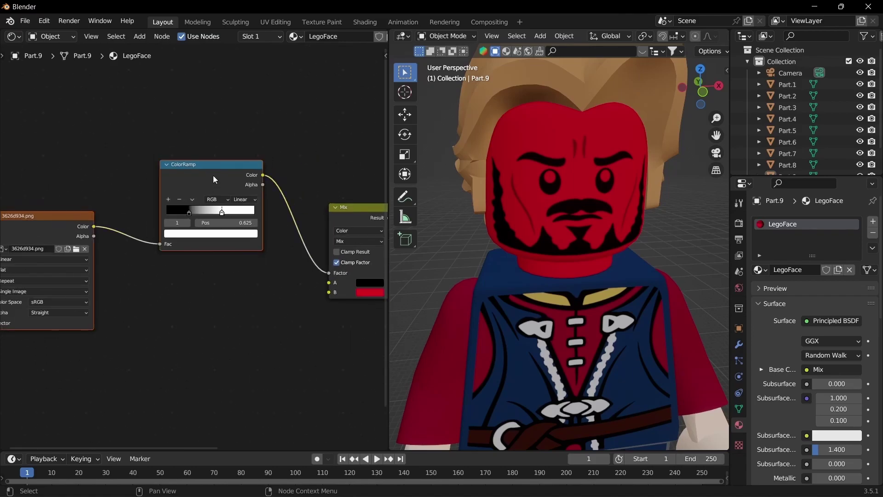
- Enable Clamp Result on the Mix node
{"action": "scroll", "coordinate": [170, 276], "scroll_direction": "right", "scroll_amount": 6, "text": "ctrl"}
{"action": "scroll", "coordinate": [195, 279], "scroll_direction": "up", "scroll_amount": 2}
{"action": "scroll", "coordinate": [197, 279], "scroll_direction": "down", "scroll_amount": 1}
{"action": "scroll", "coordinate": [196, 280], "scroll_direction": "right", "scroll_amount": 4, "text": "ctrl"}
{"action": "left_click", "coordinate": [152, 245]}
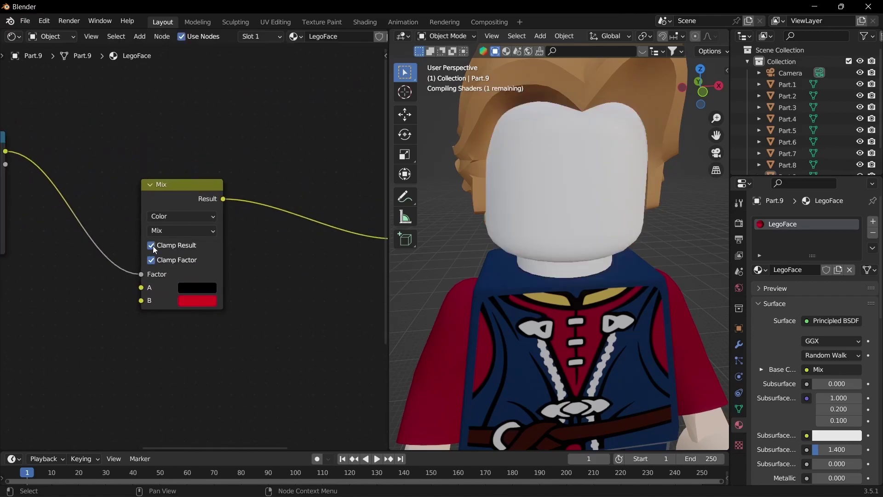
{"action": "scroll", "coordinate": [153, 252], "scroll_direction": "up", "scroll_amount": 1}
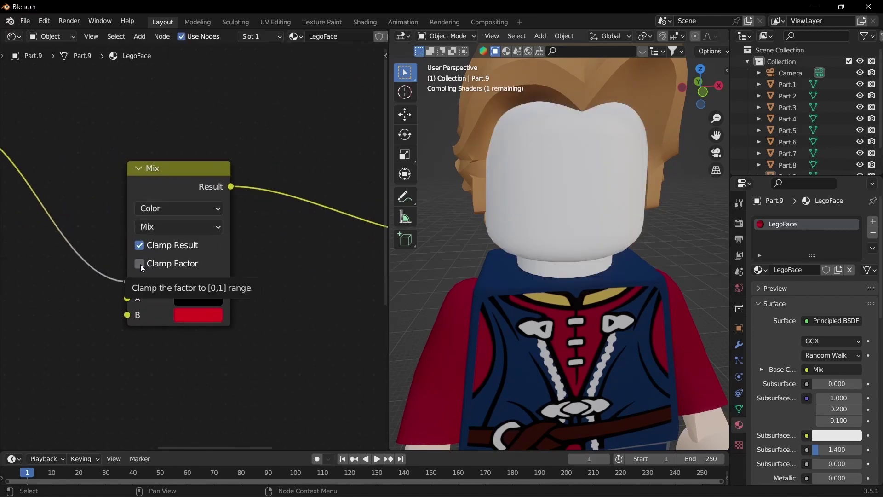
{"action": "middle_click_drag", "start_coordinate": [110, 229], "coordinate": [239, 261]}
{"action": "scroll", "coordinate": [131, 239], "scroll_direction": "down", "scroll_amount": 4}
- Move the face texture and ColorRamp nodes away from the Mix node to make room between them
{"action": "middle_click_drag", "start_coordinate": [104, 336], "coordinate": [361, 336]}
{"action": "scroll", "coordinate": [246, 278], "scroll_direction": "down", "scroll_amount": 3}
{"action": "left_click_drag", "start_coordinate": [149, 255], "coordinate": [159, 209]}
{"action": "left_click_drag", "start_coordinate": [182, 169], "coordinate": [319, 264]}
{"action": "left_click_drag", "start_coordinate": [310, 211], "coordinate": [170, 217]}
{"action": "left_click", "coordinate": [252, 188]}
{"action": "middle_click_drag", "start_coordinate": [255, 189], "coordinate": [173, 218]}
- Try a duplicate ColorRamp between the first ramp and the Mix node, and remove it while keeping the link
{"action": "left_click", "coordinate": [120, 225]}
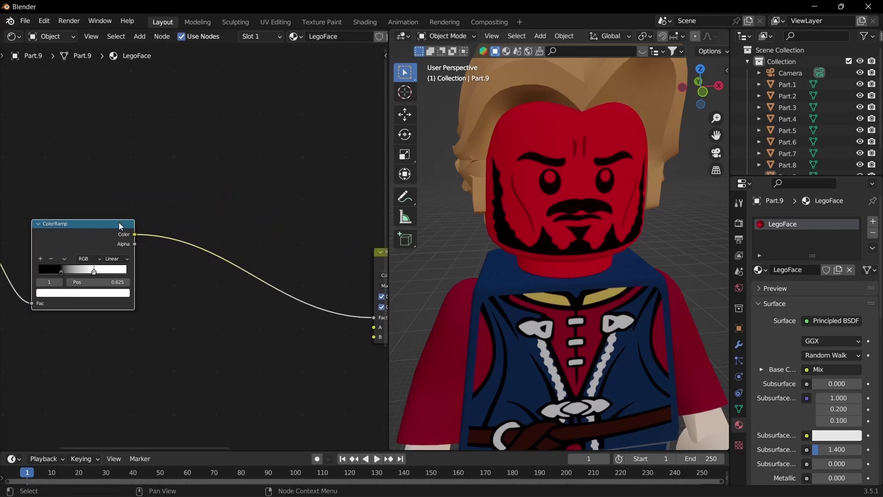
{"action": "key", "text": "shift+d"}
{"action": "left_click", "coordinate": [311, 249]}
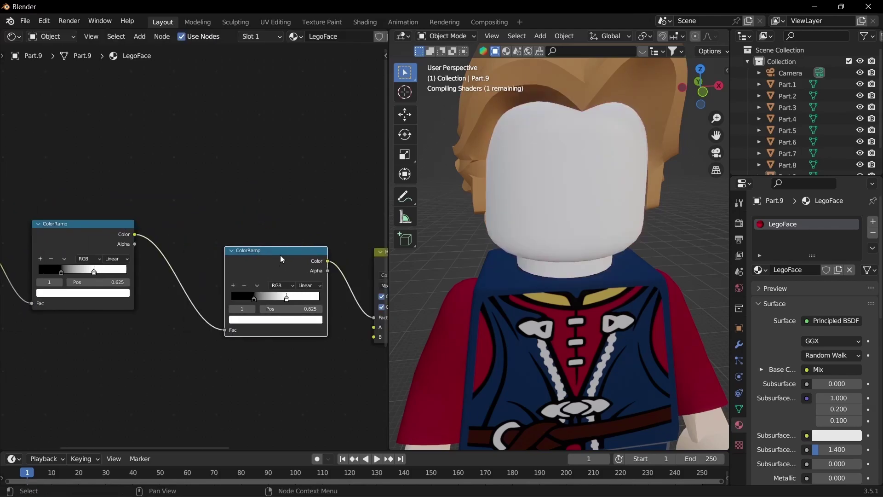
{"action": "left_click_drag", "start_coordinate": [280, 255], "coordinate": [252, 247]}
{"action": "key", "text": "ctrl+x"}
- Select the face texture and ColorRamp nodes together and move them back close to the Mix node
{"action": "middle_click_drag", "start_coordinate": [234, 247], "coordinate": [334, 260]}
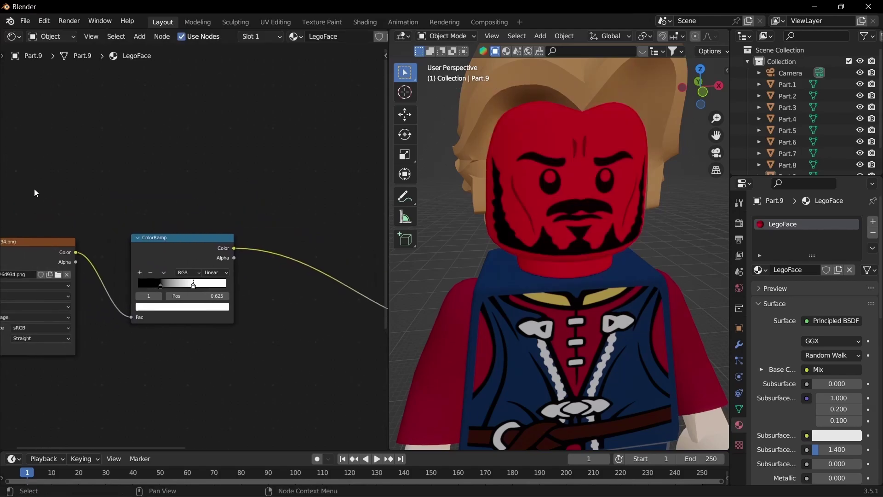
{"action": "left_click_drag", "start_coordinate": [33, 190], "coordinate": [275, 266]}
{"action": "left_click", "coordinate": [302, 229]}
{"action": "middle_click_drag", "start_coordinate": [302, 229], "coordinate": [173, 233]}
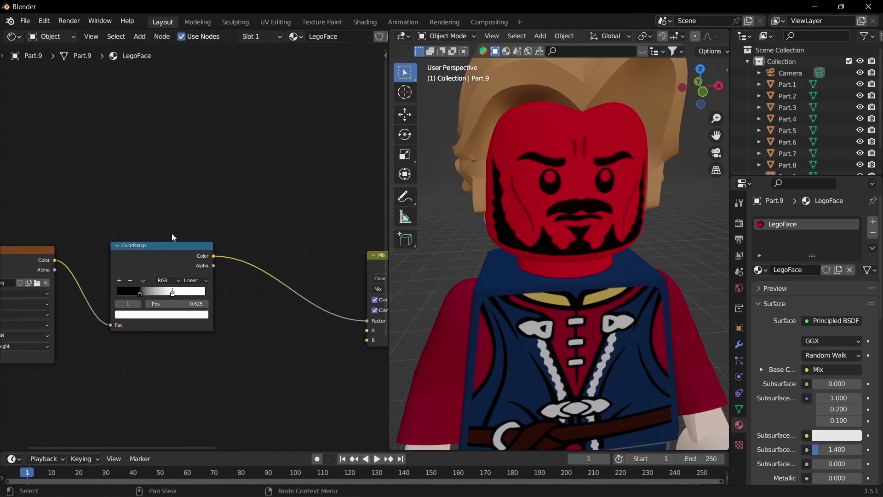
{"action": "scroll", "coordinate": [172, 233], "scroll_direction": "down", "scroll_amount": 1}
{"action": "left_click_drag", "start_coordinate": [37, 224], "coordinate": [154, 275]}
{"action": "left_click_drag", "start_coordinate": [190, 256], "coordinate": [272, 268]}
{"action": "left_click", "coordinate": [274, 237]}
- Examine the recoloured head from different angles along with the ColorRamp, Mix and Principled BSDF node chain
{"action": "scroll", "coordinate": [274, 237], "scroll_direction": "down", "scroll_amount": 1}
{"action": "scroll", "coordinate": [598, 207], "scroll_direction": "up", "scroll_amount": 2}
{"action": "middle_click_drag", "start_coordinate": [602, 207], "coordinate": [570, 246], "text": "shift"}
{"action": "left_click", "coordinate": [637, 245]}
{"action": "middle_click_drag", "start_coordinate": [600, 253], "coordinate": [600, 193]}
{"action": "middle_click_drag", "start_coordinate": [368, 317], "coordinate": [278, 281]}
{"action": "scroll", "coordinate": [278, 290], "scroll_direction": "up", "scroll_amount": 2}
{"action": "scroll", "coordinate": [278, 290], "scroll_direction": "down", "scroll_amount": 1}
{"action": "middle_click_drag", "start_coordinate": [215, 176], "coordinate": [229, 219]}
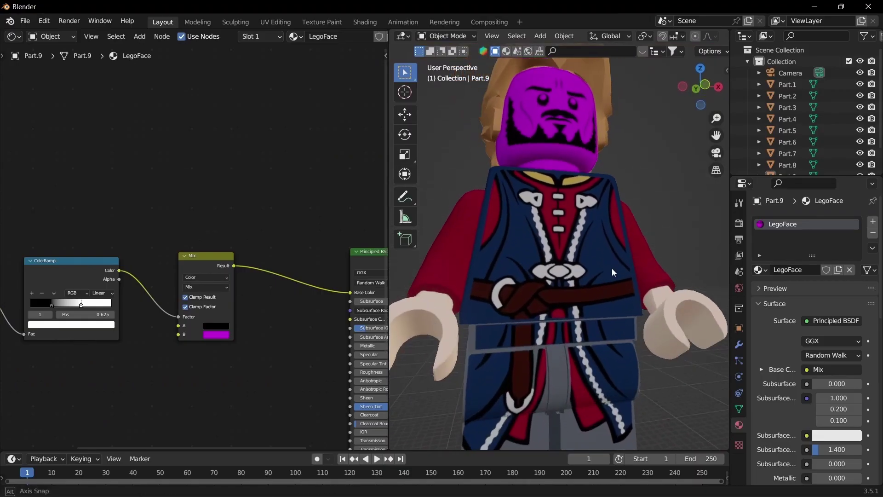
- Select the printed leg Part.3 and move its image texture node further away from the Principled BSDF to make room
{"action": "scroll", "coordinate": [601, 369], "scroll_direction": "up", "scroll_amount": 2}
{"action": "left_click", "coordinate": [581, 288]}
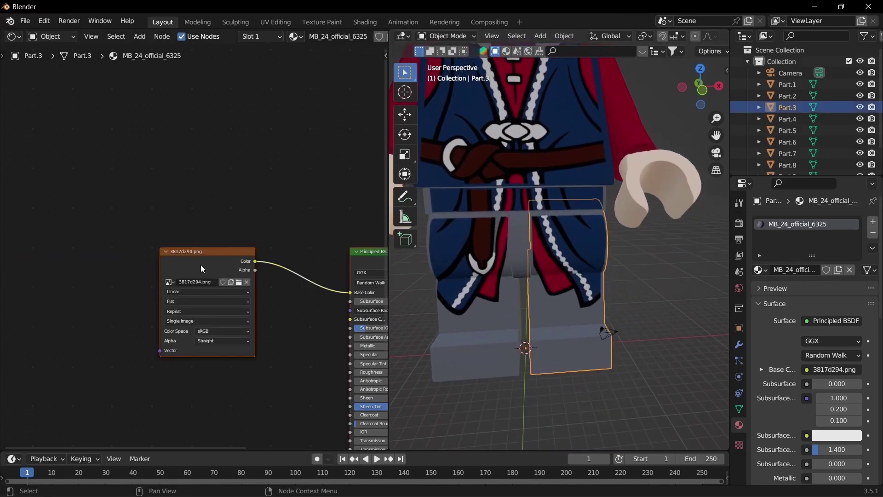
{"action": "scroll", "coordinate": [256, 244], "scroll_direction": "down", "scroll_amount": 6}
{"action": "left_click_drag", "start_coordinate": [222, 253], "coordinate": [39, 214]}
{"action": "middle_click_drag", "start_coordinate": [189, 285], "coordinate": [194, 285]}
{"action": "left_click", "coordinate": [610, 267]}
{"action": "left_click", "coordinate": [598, 267]}
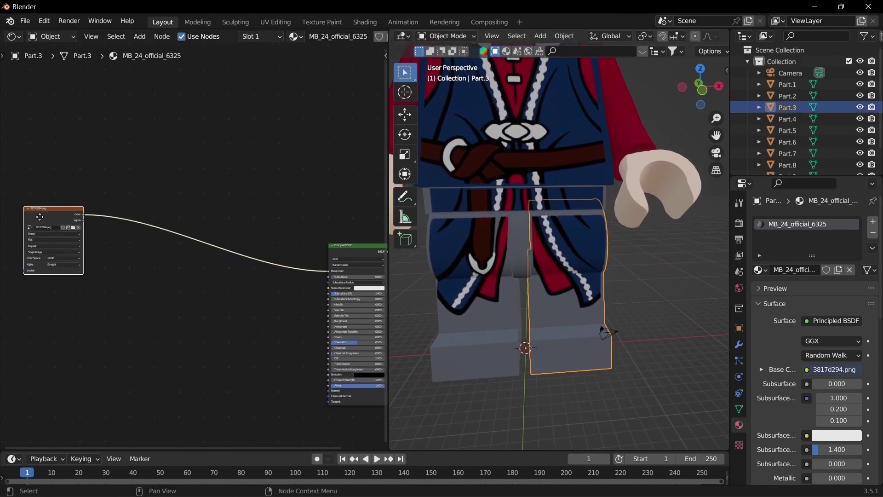
{"action": "left_click_drag", "start_coordinate": [39, 217], "coordinate": [49, 254]}
{"action": "left_click", "coordinate": [192, 245]}
- Add a Mix node set to Color on the link between the leg texture and the Principled BSDF's Base Color
{"action": "scroll", "coordinate": [192, 245], "scroll_direction": "up", "scroll_amount": 3}
{"action": "key", "text": "shift+a"}
{"action": "left_click", "coordinate": [193, 236]}
{"action": "type", "text": "mix"}
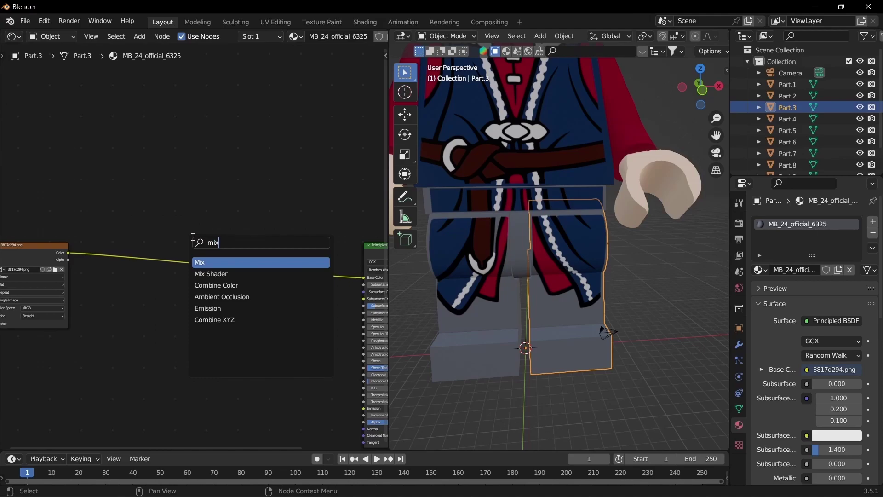
{"action": "key", "text": "Return"}
{"action": "left_click", "coordinate": [206, 195]}
{"action": "left_click", "coordinate": [207, 192]}
{"action": "left_click", "coordinate": [207, 211]}
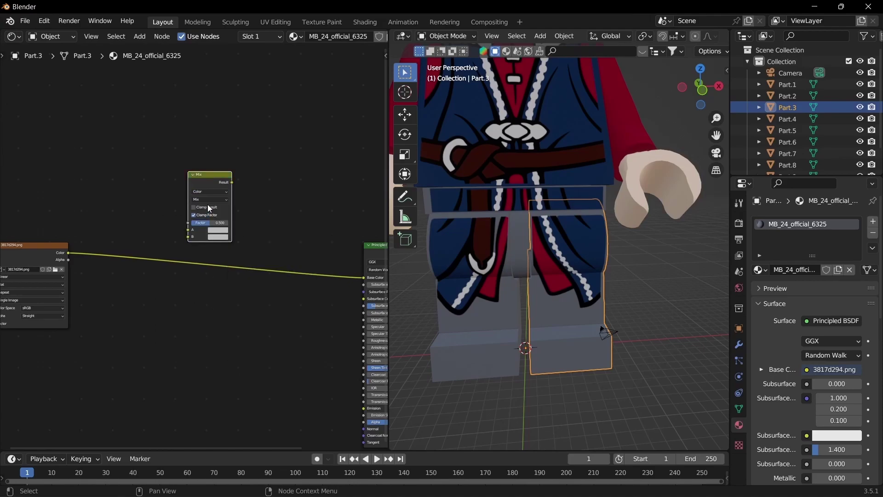
{"action": "left_click_drag", "start_coordinate": [213, 183], "coordinate": [204, 232]}
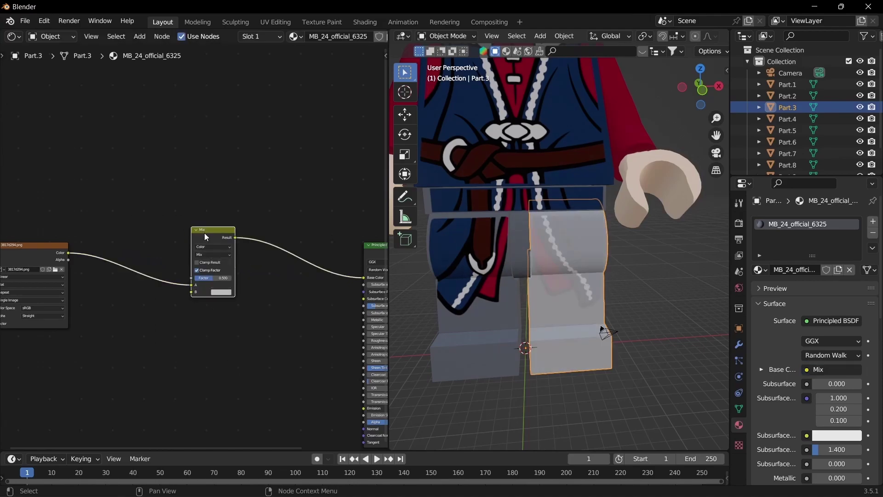
- Add a ColorRamp node above the link, feed it the leg texture's colour, and connect its Color output to the Mix Factor
{"action": "key", "text": "shift+a"}
{"action": "left_click", "coordinate": [79, 197]}
{"action": "type", "text": "ramp"}
{"action": "key", "text": "Return"}
{"action": "left_click", "coordinate": [84, 178]}
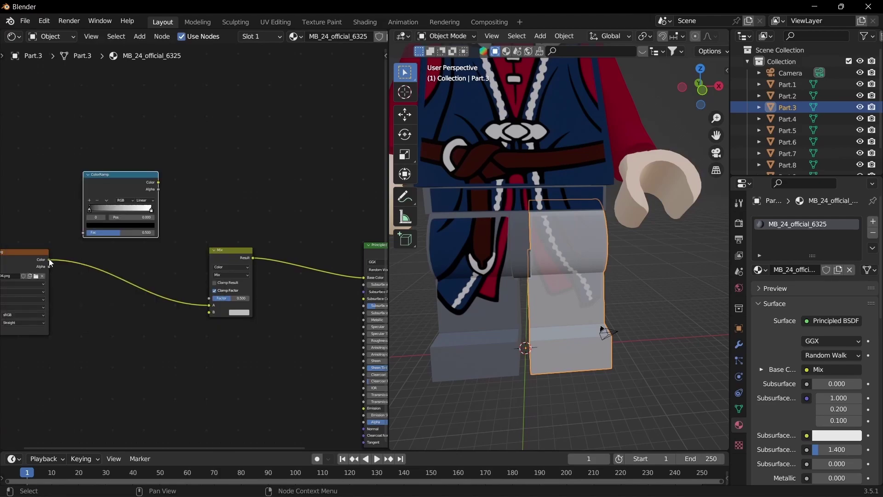
{"action": "left_click_drag", "start_coordinate": [49, 260], "coordinate": [83, 233]}
{"action": "left_click_drag", "start_coordinate": [158, 183], "coordinate": [214, 298]}
{"action": "middle_click_drag", "start_coordinate": [258, 286], "coordinate": [214, 278]}
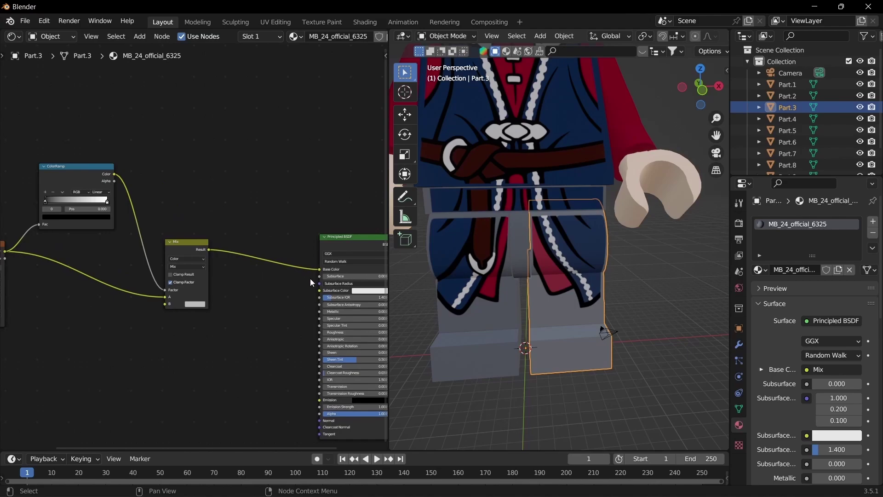
- Copy the Principled BSDF's yellow base colour to the Mix node's B input, with the Mix result relinked to Base Color
{"action": "left_click_drag", "start_coordinate": [320, 269], "coordinate": [295, 272]}
{"action": "middle_click_drag", "start_coordinate": [297, 272], "coordinate": [274, 257]}
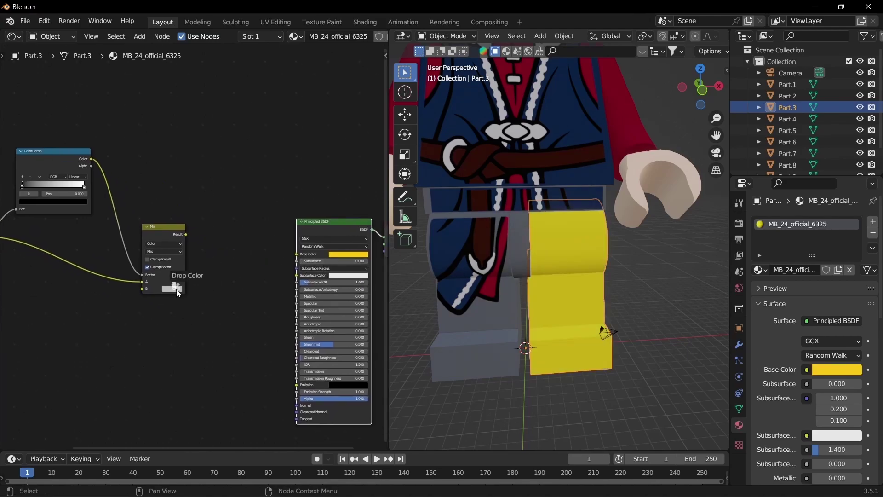
{"action": "mouse_move", "coordinate": [195, 233]}
{"action": "left_mouse_down"}
{"action": "mouse_move", "coordinate": [307, 252]}
{"action": "mouse_move", "coordinate": [181, 237]}
{"action": "left_mouse_up"}
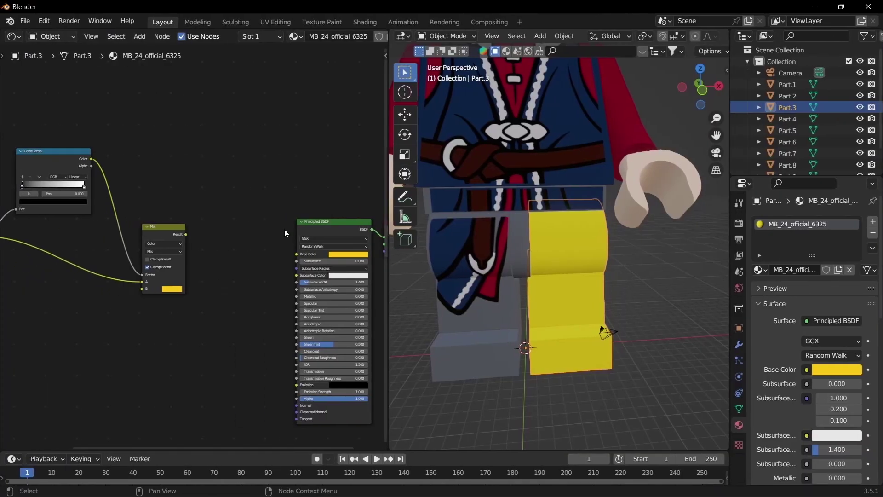
{"action": "left_click_drag", "start_coordinate": [285, 229], "coordinate": [299, 255]}
{"action": "mouse_move", "coordinate": [298, 255]}
{"action": "left_mouse_down"}
{"action": "mouse_move", "coordinate": [207, 244]}
{"action": "mouse_move", "coordinate": [297, 255]}
{"action": "left_mouse_up"}
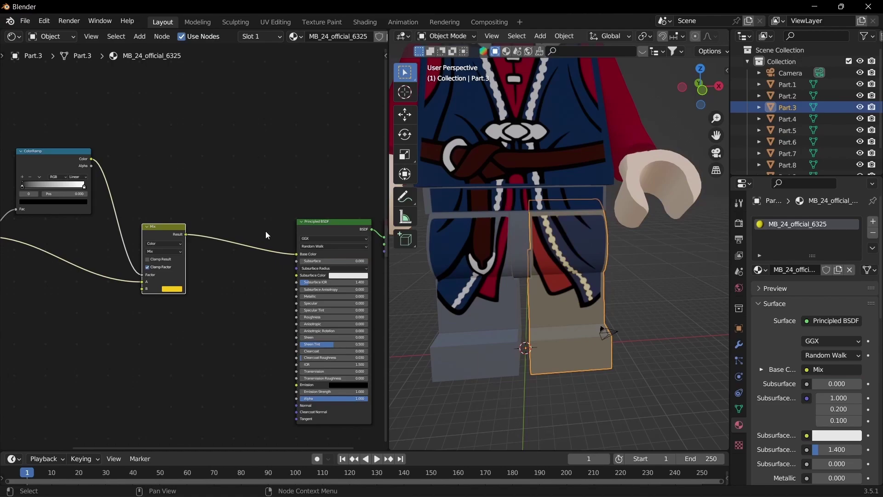
- Raise the leg ColorRamp's contrast by setting its black stop to 0.029 and its white stop to 0.084
{"action": "scroll", "coordinate": [124, 188], "scroll_direction": "up", "scroll_amount": 4}
{"action": "middle_click_drag", "start_coordinate": [123, 188], "coordinate": [291, 198]}
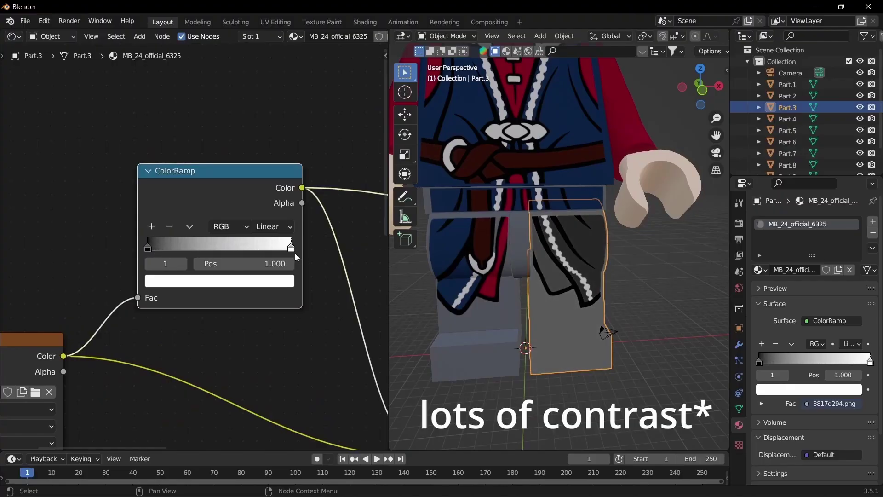
{"action": "left_click_drag", "start_coordinate": [151, 248], "coordinate": [106, 240]}
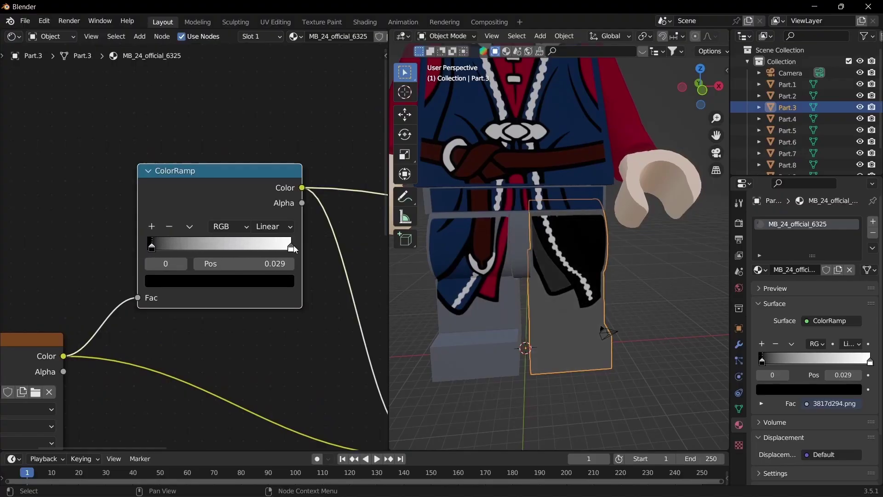
{"action": "left_click_drag", "start_coordinate": [291, 248], "coordinate": [159, 247]}
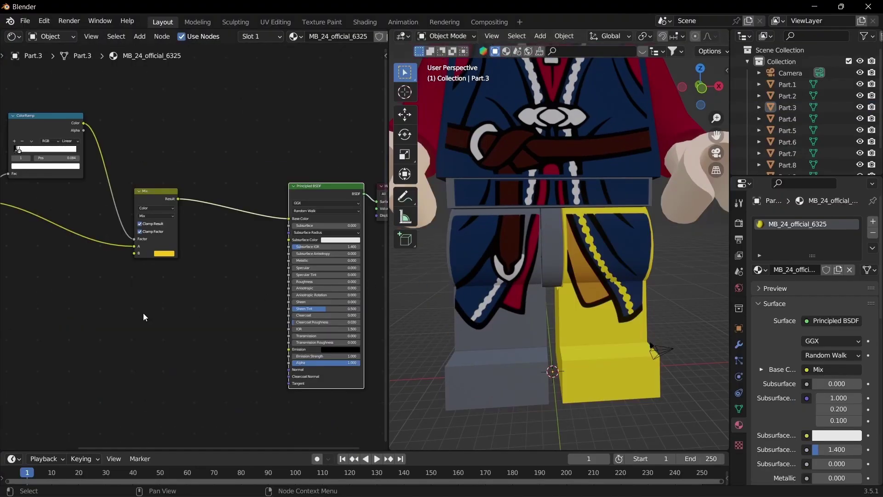
- Check the recoloured print on the leg, select Part.3 and switch it to Texture Paint mode
{"action": "middle_click_drag", "start_coordinate": [143, 314], "coordinate": [202, 326]}
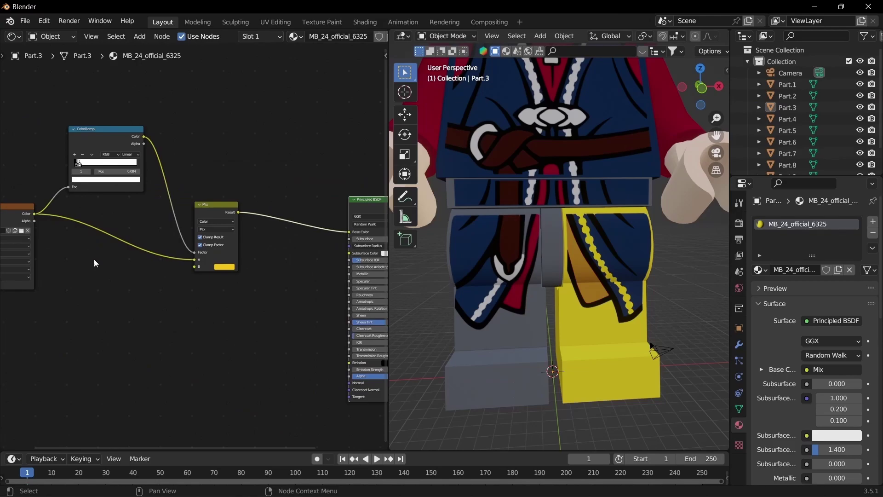
{"action": "middle_click_drag", "start_coordinate": [94, 259], "coordinate": [133, 253]}
{"action": "scroll", "coordinate": [555, 291], "scroll_direction": "up", "scroll_amount": 2}
{"action": "middle_click_drag", "start_coordinate": [613, 276], "coordinate": [580, 286], "text": "shift"}
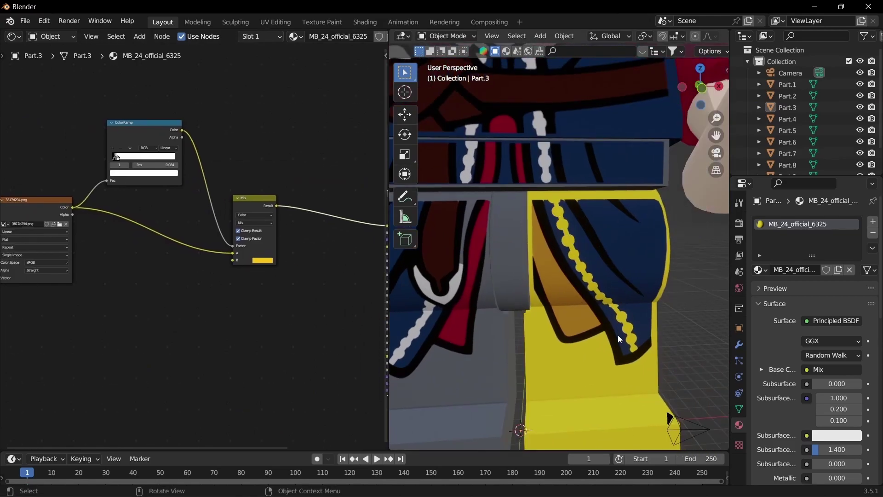
{"action": "middle_click_drag", "start_coordinate": [544, 298], "coordinate": [629, 274]}
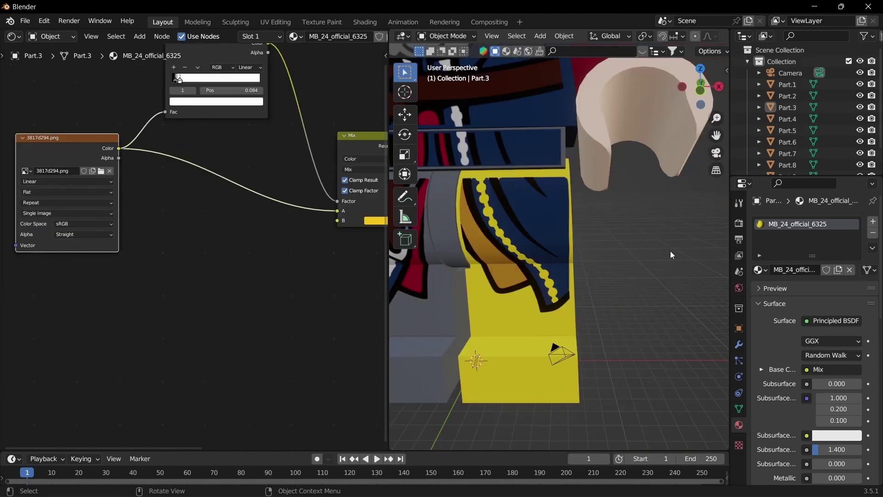
{"action": "left_click", "coordinate": [560, 235]}
{"action": "middle_click_drag", "start_coordinate": [560, 234], "coordinate": [494, 231]}
{"action": "key", "text": "ctrl+Tab"}
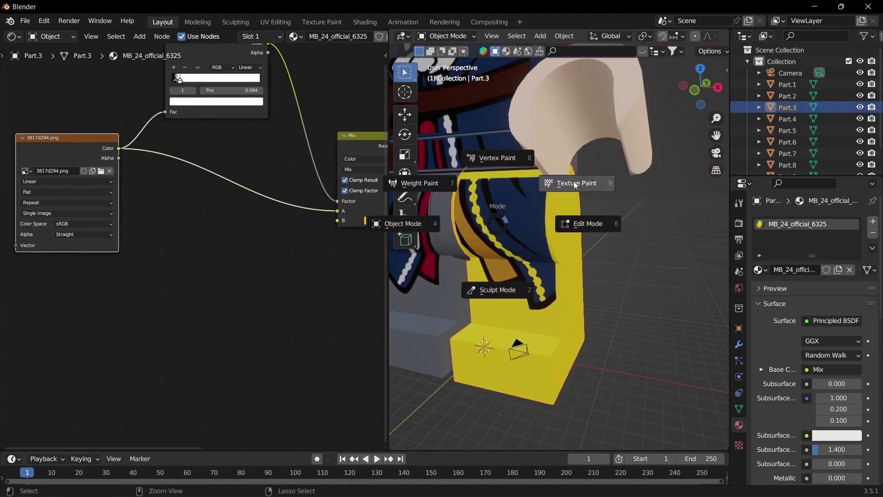
{"action": "left_click", "coordinate": [579, 183]}
{"action": "key", "text": "ctrl+Tab"}
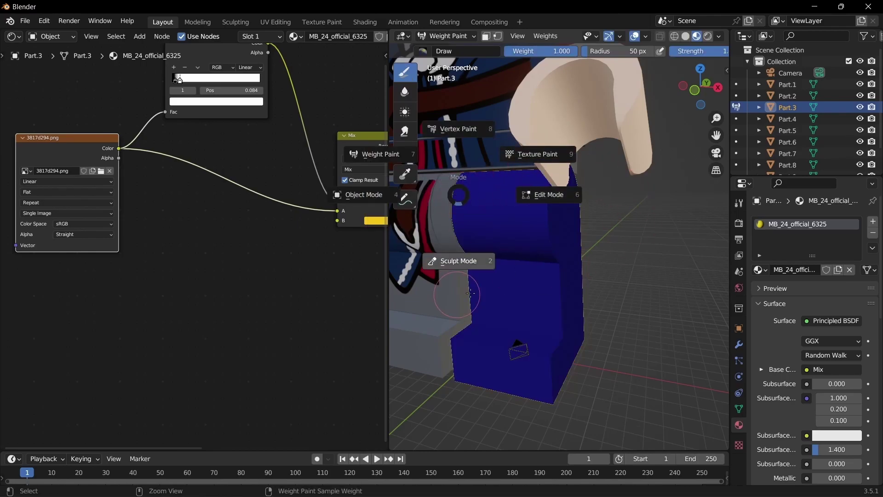
{"action": "left_click", "coordinate": [542, 150]}
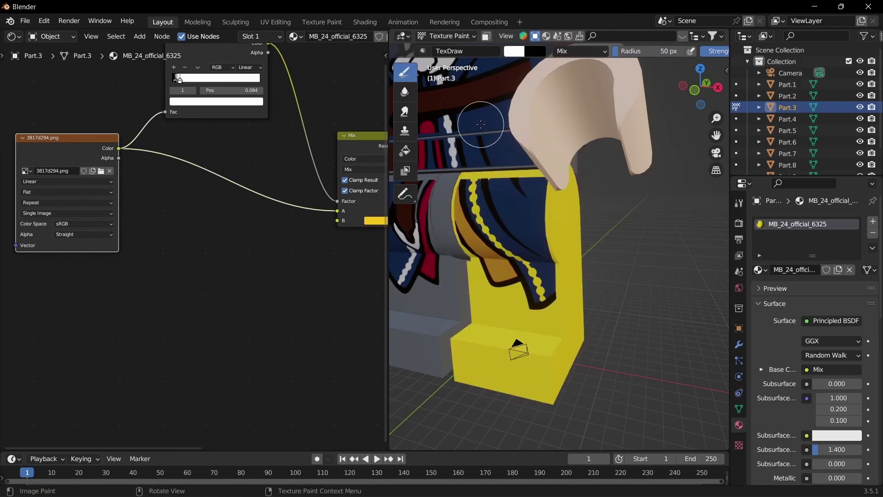
{"action": "left_click", "coordinate": [436, 37]}
{"action": "left_click", "coordinate": [450, 99]}
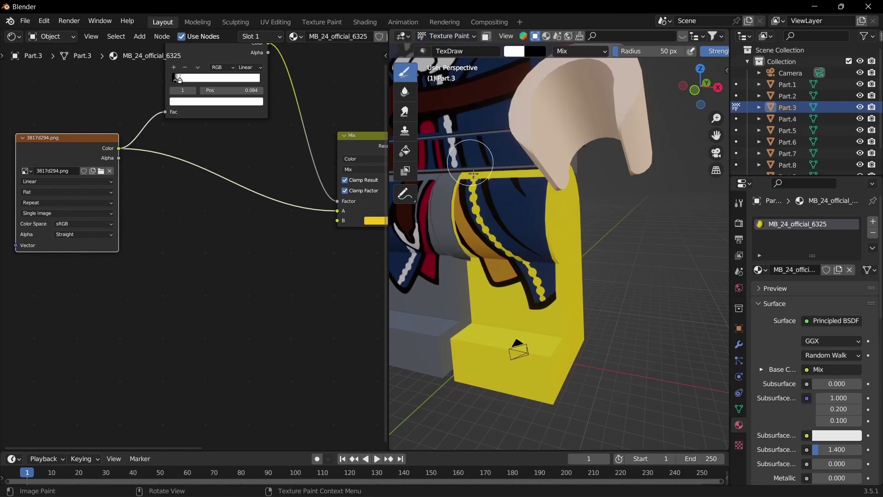
- Add a Base Color paint slot named LegMask at 1024 × 1024 px, without alpha and with a blank white fill
{"action": "middle_click_drag", "start_coordinate": [474, 175], "coordinate": [509, 215]}
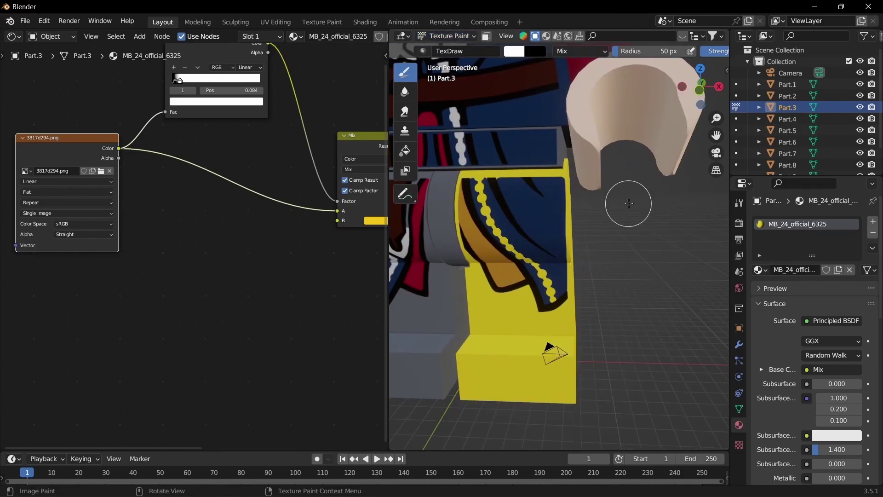
{"action": "left_click_drag", "start_coordinate": [745, 177], "coordinate": [746, 123]}
{"action": "left_click", "coordinate": [738, 150]}
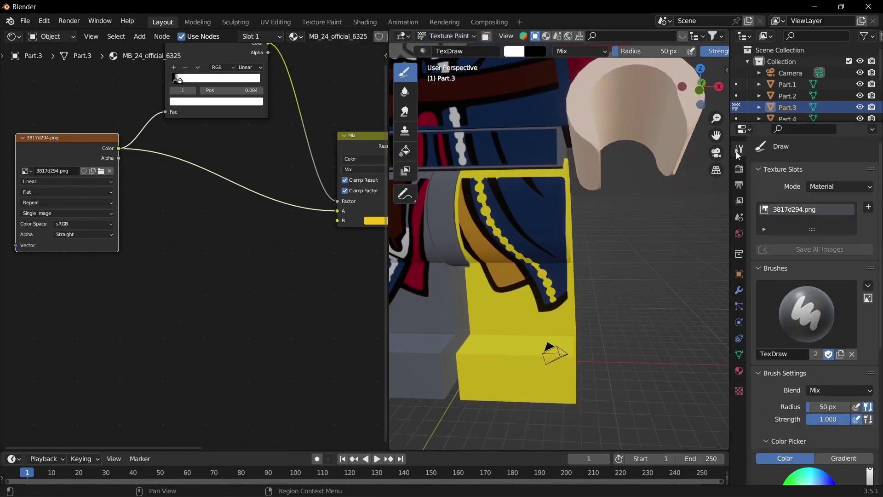
{"action": "left_click", "coordinate": [869, 208]}
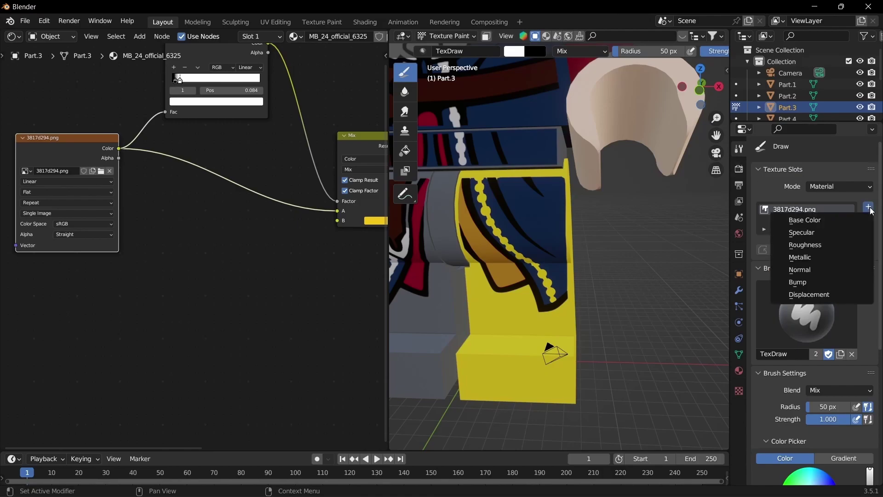
{"action": "left_click", "coordinate": [811, 221]}
{"action": "left_click", "coordinate": [813, 241]}
{"action": "key", "text": "BackSpace"}
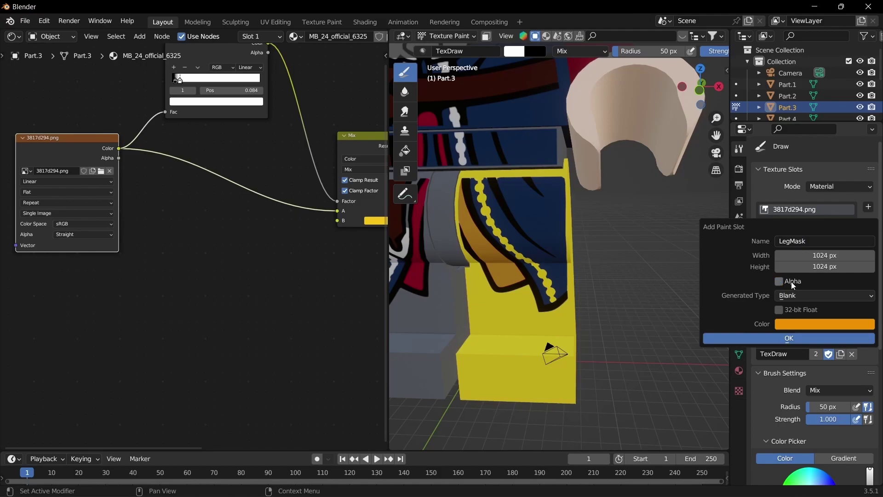
{"action": "left_click", "coordinate": [810, 325]}
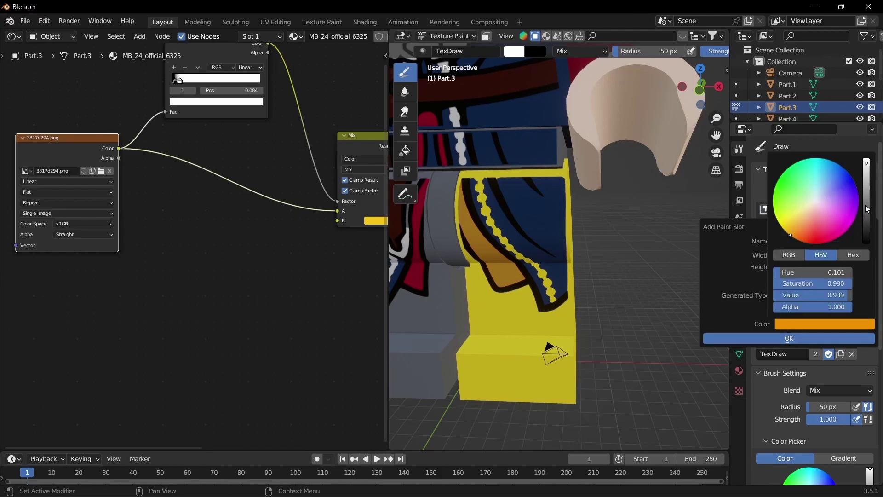
{"action": "left_click_drag", "start_coordinate": [867, 209], "coordinate": [866, 159]}
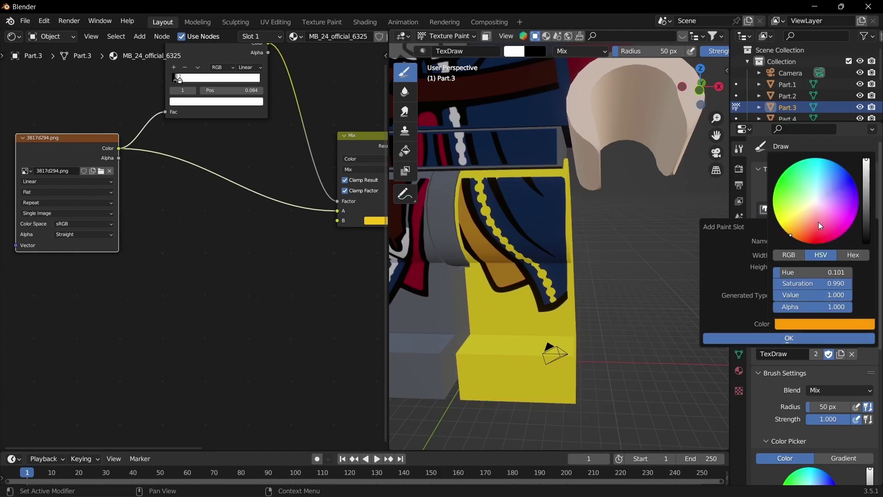
- Place the LegMask texture node below the ColorRamp and connect its colour to the Mix node's Factor and B inputs
{"action": "key", "text": "g"}
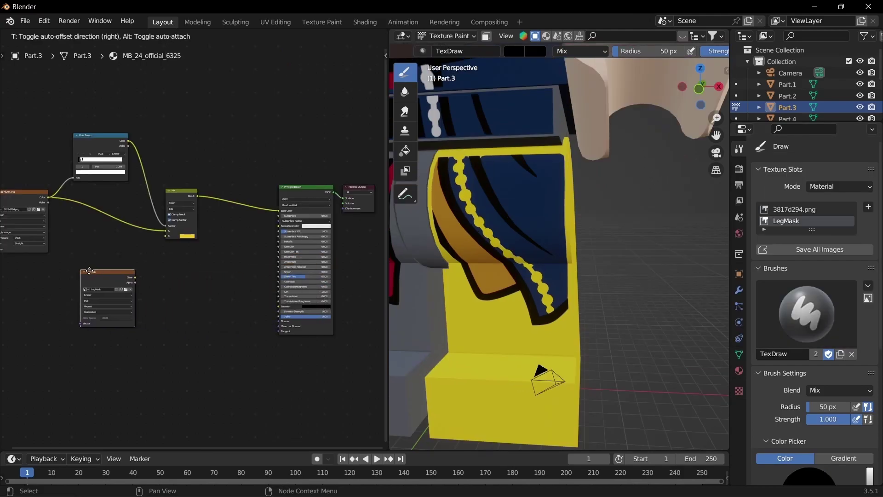
{"action": "left_click", "coordinate": [67, 273]}
{"action": "scroll", "coordinate": [262, 272], "scroll_direction": "up", "scroll_amount": 6}
{"action": "mouse_move", "coordinate": [126, 263]}
{"action": "middle_mouse_down"}
{"action": "mouse_move", "coordinate": [262, 272]}
{"action": "mouse_move", "coordinate": [239, 274]}
{"action": "middle_mouse_up"}
{"action": "left_click_drag", "start_coordinate": [278, 319], "coordinate": [347, 251]}
{"action": "middle_click_drag", "start_coordinate": [320, 295], "coordinate": [264, 331]}
{"action": "left_click_drag", "start_coordinate": [219, 334], "coordinate": [289, 266]}
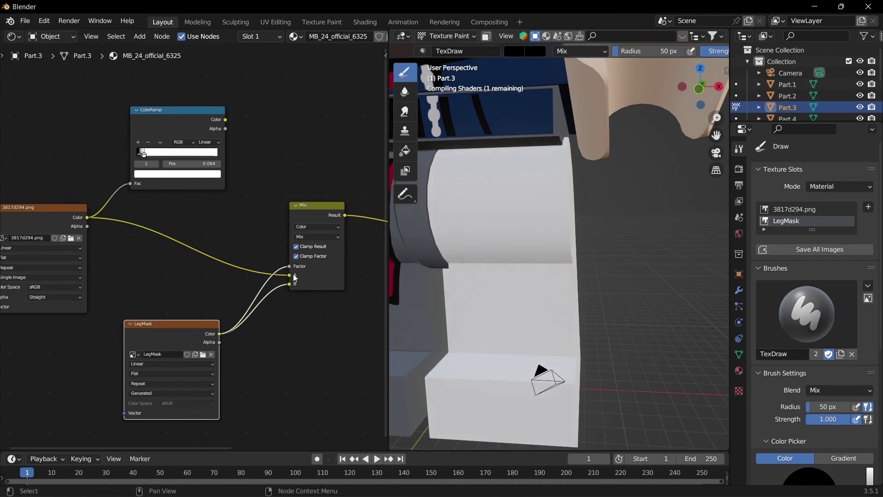
{"action": "left_click_drag", "start_coordinate": [176, 328], "coordinate": [182, 318]}
- Paint black on LegMask over the coat print on the front of the leg, using the 50 px TexDraw brush
{"action": "middle_click_drag", "start_coordinate": [529, 300], "coordinate": [471, 301]}
{"action": "left_click_drag", "start_coordinate": [513, 259], "coordinate": [502, 341]}
{"action": "left_click_drag", "start_coordinate": [503, 340], "coordinate": [474, 280]}
{"action": "mouse_move", "coordinate": [510, 276]}
{"action": "left_mouse_down"}
{"action": "mouse_move", "coordinate": [503, 296]}
{"action": "mouse_move", "coordinate": [530, 261]}
{"action": "mouse_move", "coordinate": [513, 245]}
{"action": "mouse_move", "coordinate": [533, 314]}
{"action": "mouse_move", "coordinate": [496, 312]}
{"action": "mouse_move", "coordinate": [487, 324]}
{"action": "mouse_move", "coordinate": [538, 294]}
{"action": "mouse_move", "coordinate": [562, 354]}
{"action": "mouse_move", "coordinate": [566, 309]}
{"action": "mouse_move", "coordinate": [546, 238]}
{"action": "left_mouse_up"}
{"action": "left_click_drag", "start_coordinate": [546, 239], "coordinate": [521, 230]}
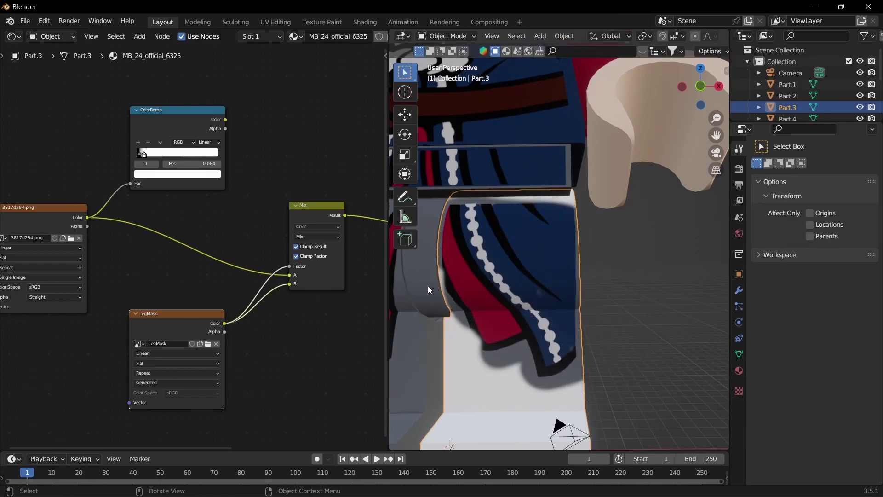
- Invert the selection and hide every object except the leg Part.3
{"action": "scroll", "coordinate": [428, 285], "scroll_direction": "down", "scroll_amount": 2}
{"action": "middle_click_drag", "start_coordinate": [437, 287], "coordinate": [458, 293]}
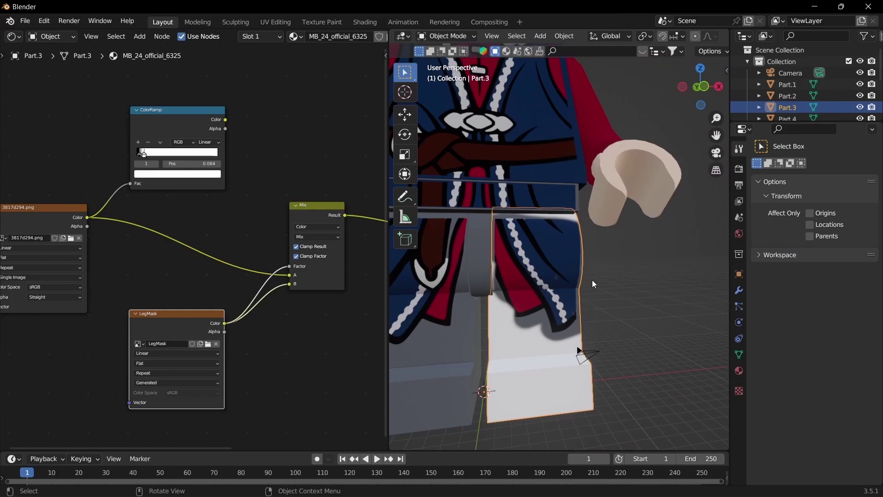
{"action": "key", "text": "ctrl+i"}
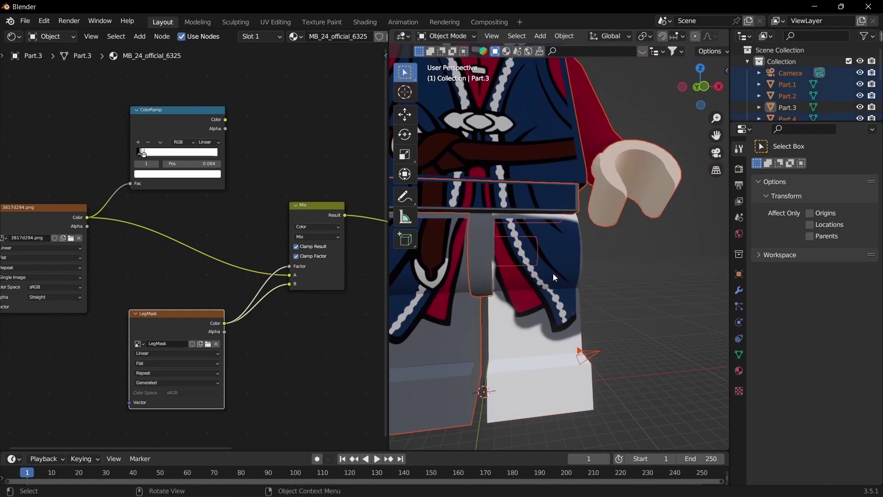
{"action": "key", "text": "h"}
- Select the isolated leg, return it to Texture Paint mode and inspect the mask on its front and side
{"action": "left_click", "coordinate": [540, 245]}
{"action": "key", "text": "ctrl+Tab"}
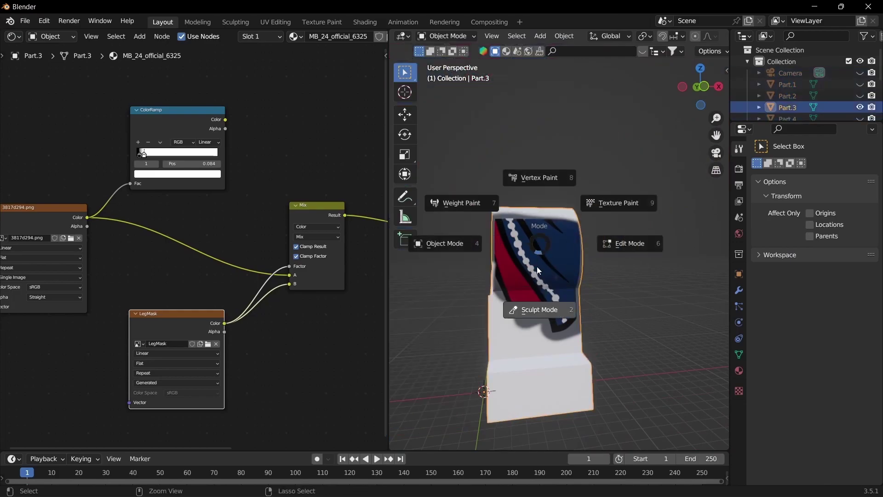
{"action": "left_click", "coordinate": [601, 205]}
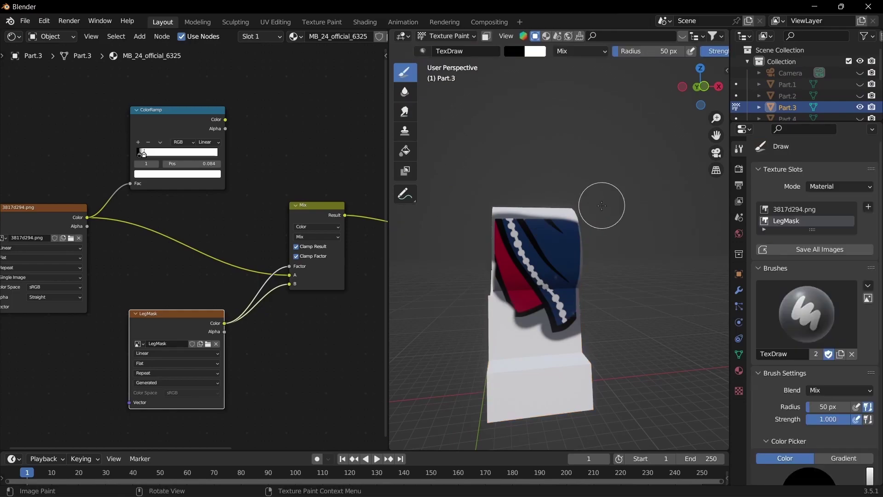
{"action": "middle_click_drag", "start_coordinate": [552, 267], "coordinate": [483, 325]}
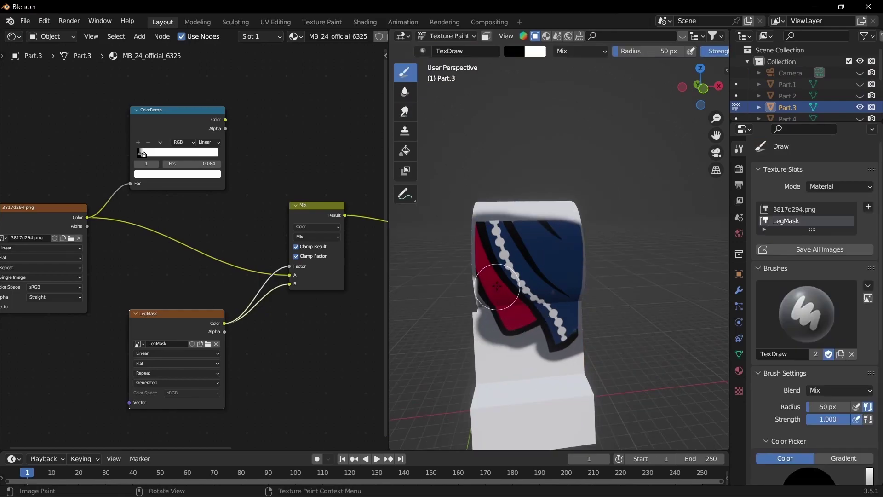
{"action": "middle_click_drag", "start_coordinate": [497, 286], "coordinate": [453, 297]}
{"action": "middle_click_drag", "start_coordinate": [485, 260], "coordinate": [587, 237]}
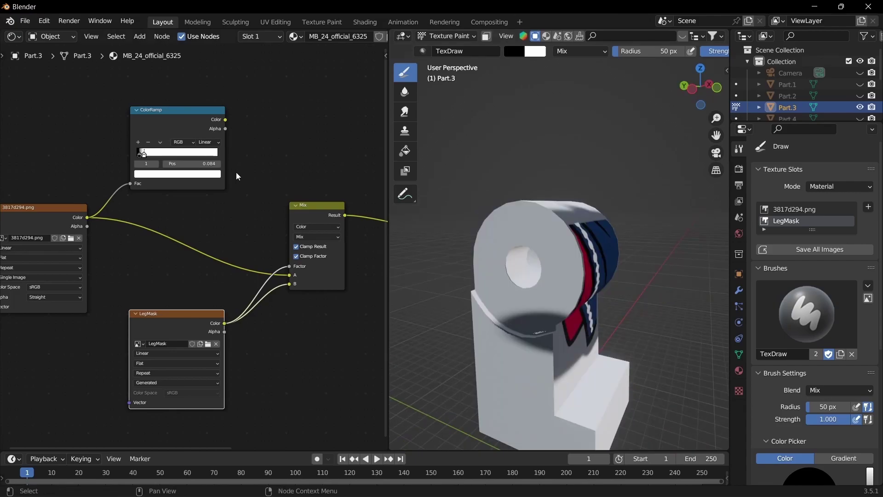
- Paint white on LegMask over the stray dark patch on the leg's side and set the brush radius to 44 px
{"action": "key", "text": "x"}
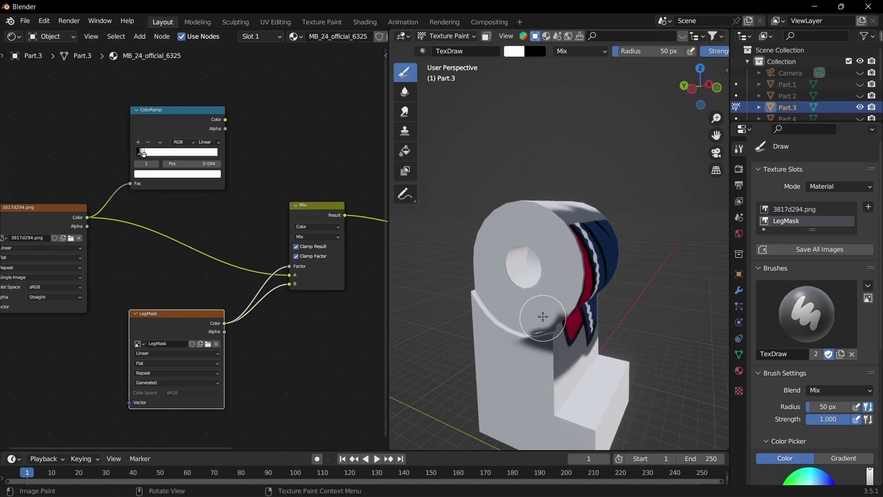
{"action": "left_click_drag", "start_coordinate": [543, 317], "coordinate": [525, 338]}
{"action": "mouse_move", "coordinate": [575, 217]}
{"action": "middle_mouse_down"}
{"action": "mouse_move", "coordinate": [499, 231]}
{"action": "mouse_move", "coordinate": [480, 270]}
{"action": "mouse_move", "coordinate": [525, 299]}
{"action": "mouse_move", "coordinate": [604, 271]}
{"action": "middle_mouse_up"}
{"action": "key", "text": "f"}
{"action": "left_click", "coordinate": [483, 270]}
{"action": "scroll", "coordinate": [598, 202], "scroll_direction": "up", "scroll_amount": 5}
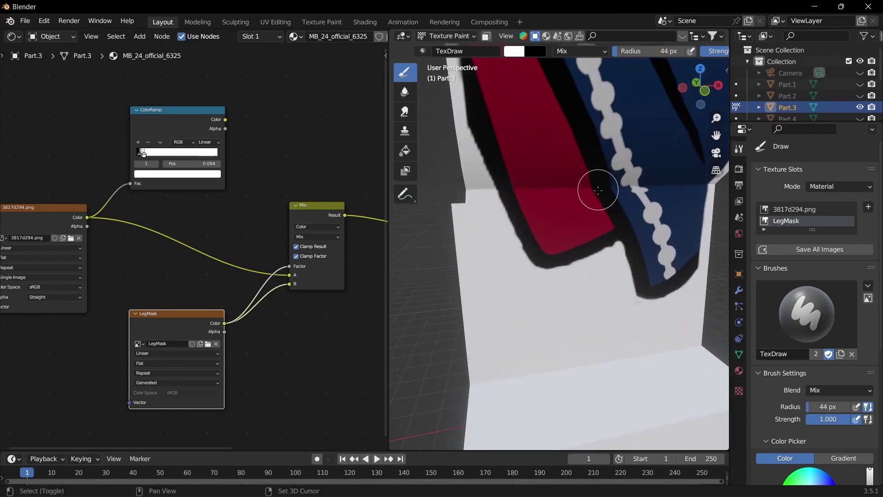
- Disconnect LegMask from the Mix node's B input and move the LegMask node above the Mix node
{"action": "middle_click_drag", "start_coordinate": [598, 192], "coordinate": [630, 332], "text": "shift"}
{"action": "middle_click_drag", "start_coordinate": [630, 332], "coordinate": [600, 339]}
{"action": "middle_click_drag", "start_coordinate": [619, 308], "coordinate": [574, 280]}
{"action": "middle_click_drag", "start_coordinate": [557, 216], "coordinate": [572, 191], "text": "shift"}
{"action": "scroll", "coordinate": [571, 285], "scroll_direction": "down", "scroll_amount": 4}
{"action": "left_click_drag", "start_coordinate": [290, 284], "coordinate": [274, 291]}
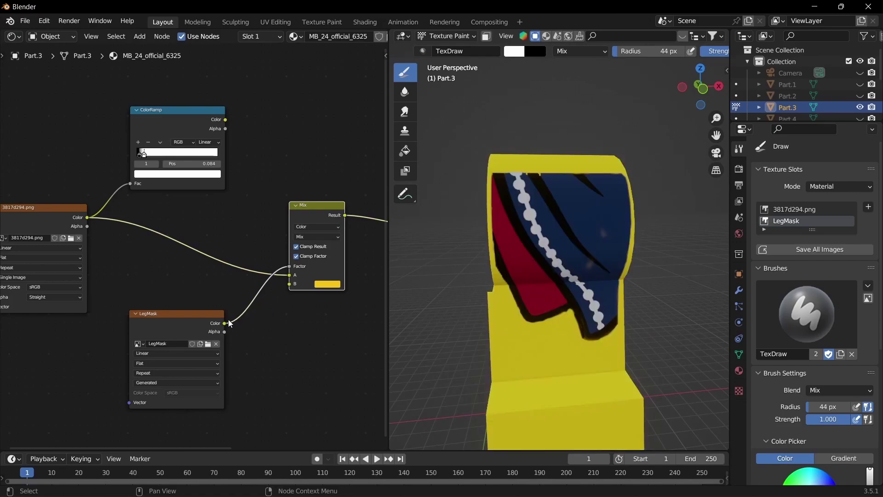
{"action": "left_click_drag", "start_coordinate": [175, 314], "coordinate": [311, 98]}
- Paint black on LegMask over the stray yellow specks in the leg's blue coat print with the 44 px brush
{"action": "scroll", "coordinate": [594, 256], "scroll_direction": "up", "scroll_amount": 4}
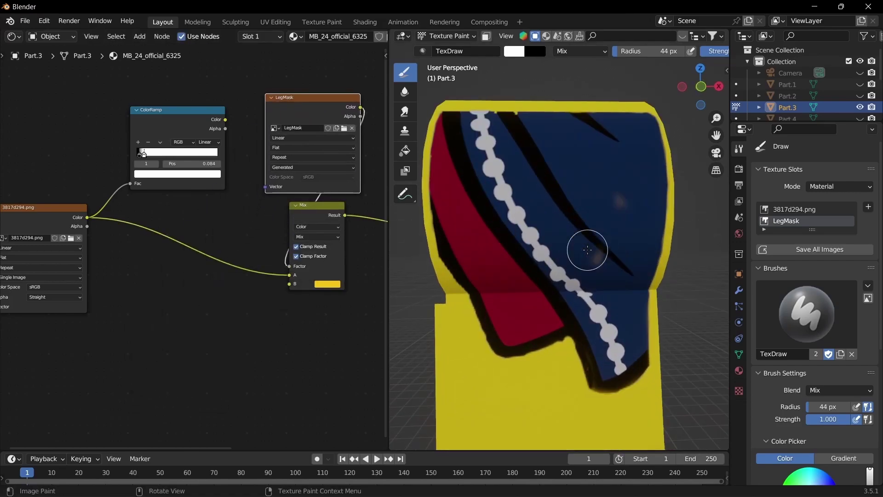
{"action": "scroll", "coordinate": [611, 206], "scroll_direction": "up", "scroll_amount": 1}
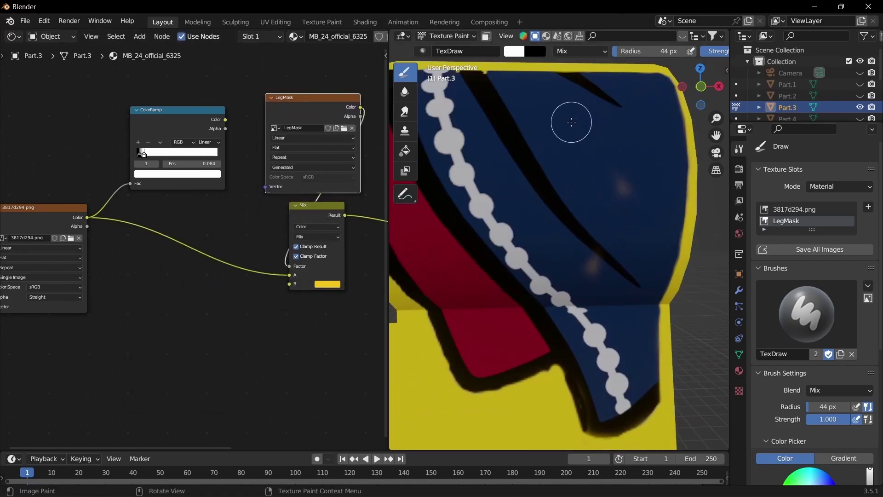
{"action": "key", "text": "x"}
{"action": "scroll", "coordinate": [539, 202], "scroll_direction": "down", "scroll_amount": 2}
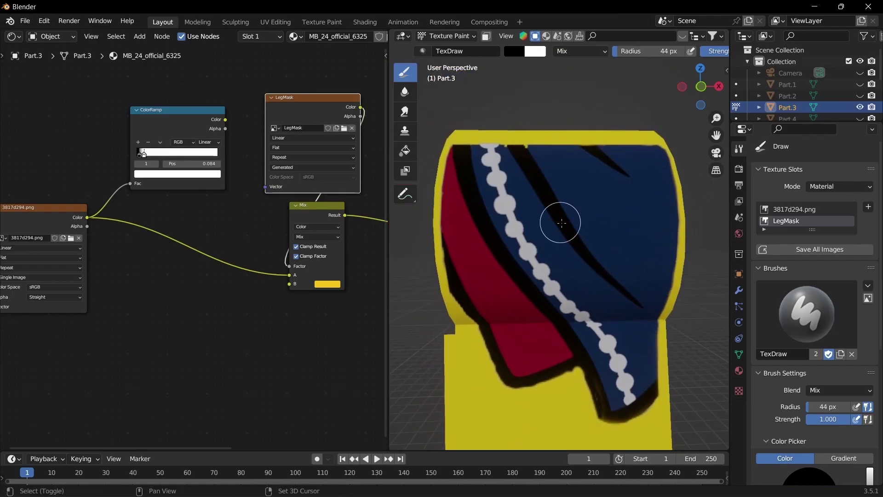
{"action": "middle_click_drag", "start_coordinate": [559, 226], "coordinate": [543, 222]}
{"action": "middle_click_drag", "start_coordinate": [538, 316], "coordinate": [551, 209], "text": "shift"}
{"action": "mouse_move", "coordinate": [547, 225]}
{"action": "left_mouse_down"}
{"action": "mouse_move", "coordinate": [515, 289]}
{"action": "mouse_move", "coordinate": [635, 276]}
{"action": "mouse_move", "coordinate": [511, 257]}
{"action": "mouse_move", "coordinate": [559, 335]}
{"action": "mouse_move", "coordinate": [565, 133]}
{"action": "left_mouse_up"}
{"action": "key", "text": "ctrl+z"}
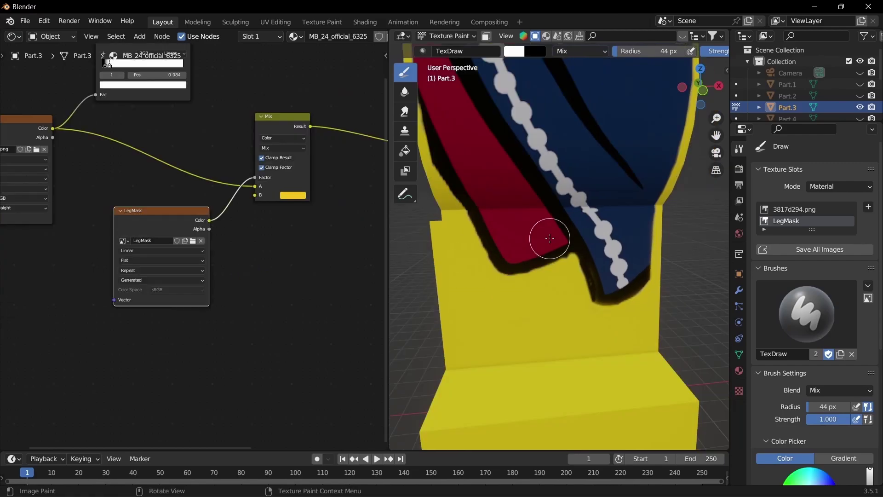
- Return the leg to Object Mode and reveal all hidden objects
{"action": "key", "text": "ctrl+Tab"}
{"action": "left_click", "coordinate": [460, 244]}
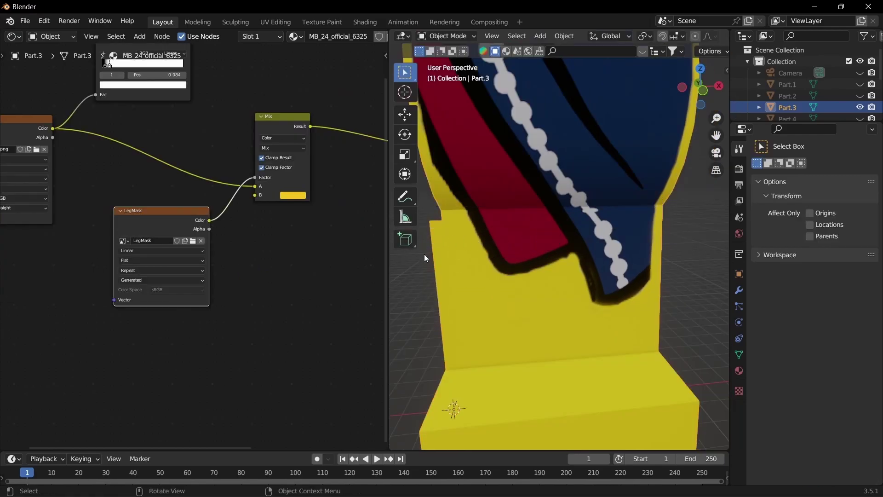
{"action": "key", "text": "KP_Decimal"}
{"action": "key", "text": "alt+h"}
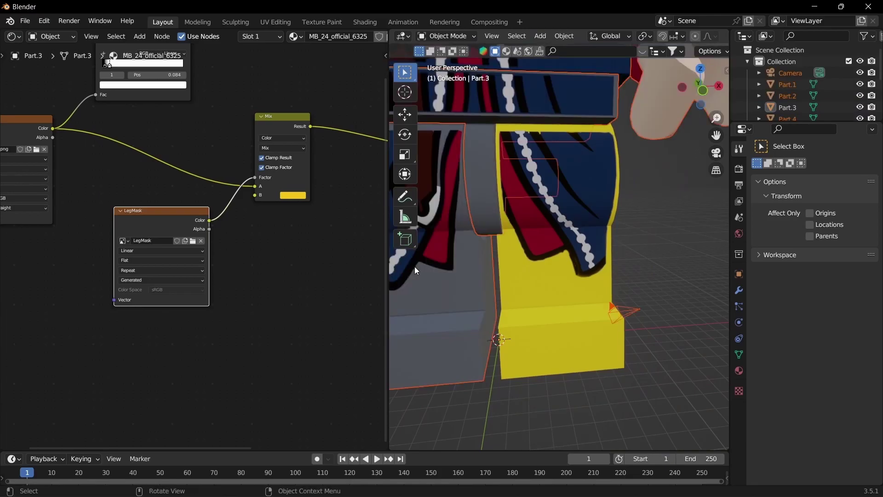
- Delete the camera beside the minifigure's leg and bring the whole figure into view
{"action": "scroll", "coordinate": [445, 280], "scroll_direction": "down", "scroll_amount": 3}
{"action": "left_click", "coordinate": [605, 273]}
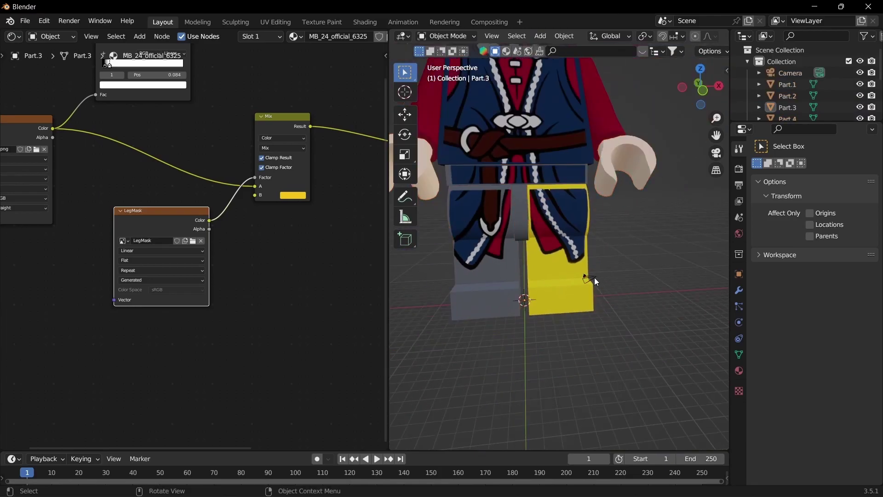
{"action": "scroll", "coordinate": [598, 279], "scroll_direction": "up", "scroll_amount": 3}
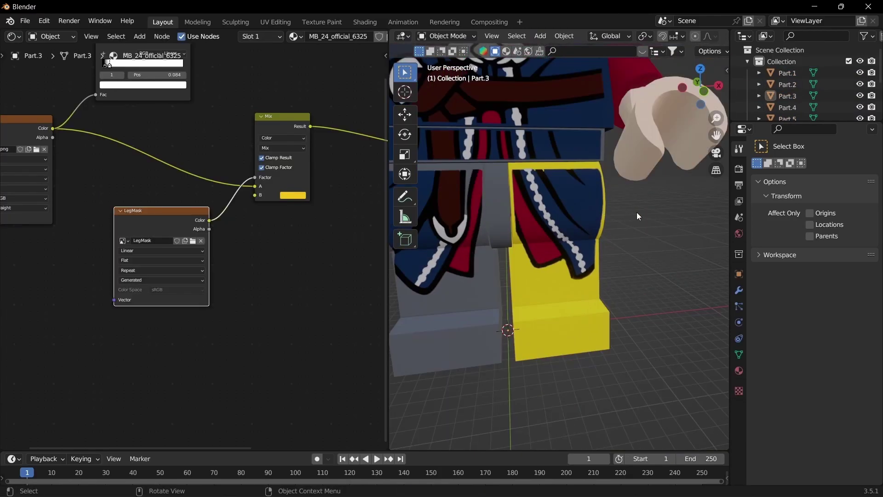
{"action": "scroll", "coordinate": [637, 212], "scroll_direction": "down", "scroll_amount": 5}
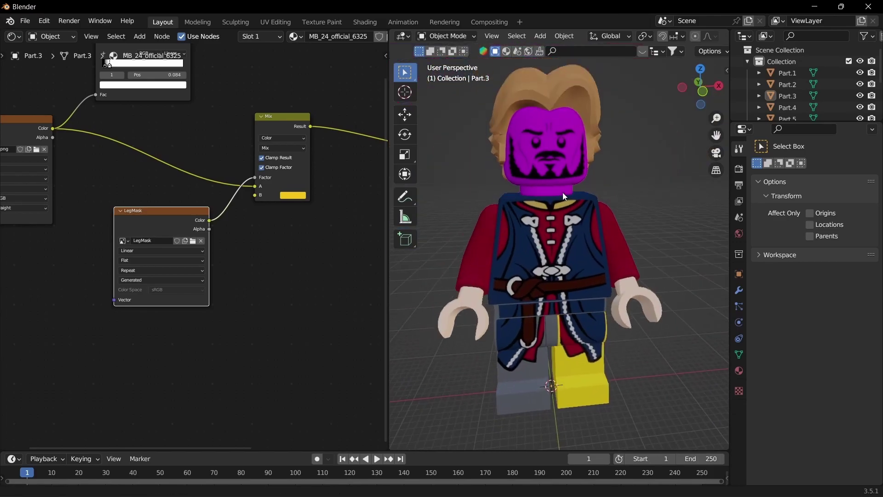
{"action": "scroll", "coordinate": [286, 280], "scroll_direction": "down", "scroll_amount": 5}
- Examine the texture and Mix nodes of the leg material and the texture, ColorRamp and Mix nodes of the head's LegoFace material
{"action": "middle_click_drag", "start_coordinate": [286, 302], "coordinate": [329, 314]}
{"action": "left_click", "coordinate": [106, 222]}
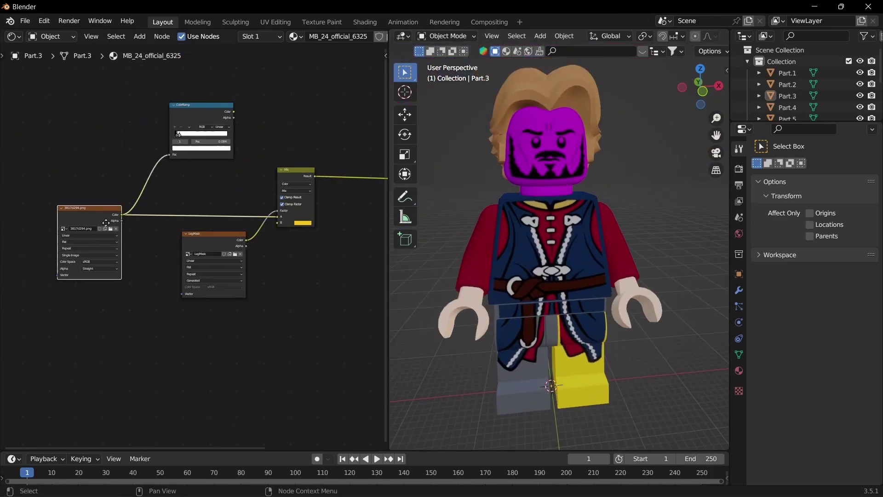
{"action": "left_click_drag", "start_coordinate": [106, 223], "coordinate": [113, 216]}
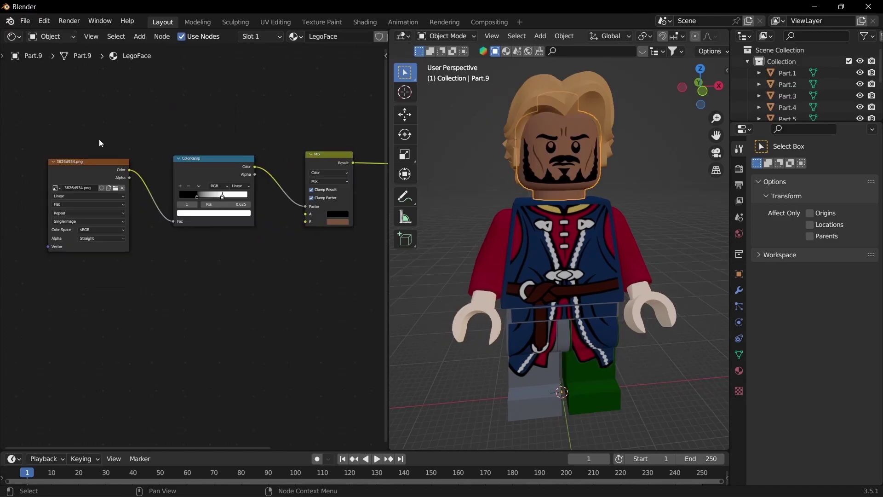
{"action": "scroll", "coordinate": [92, 139], "scroll_direction": "down", "scroll_amount": 2}
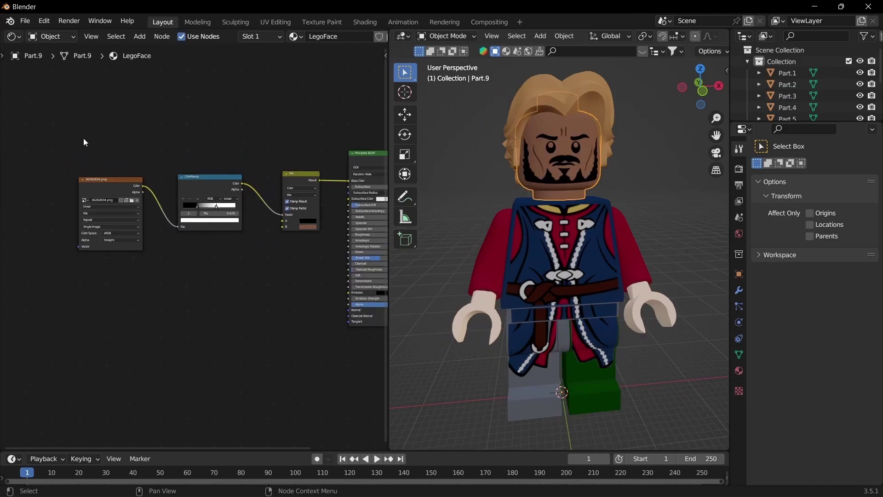
{"action": "left_click_drag", "start_coordinate": [84, 138], "coordinate": [309, 205]}
{"action": "key", "text": "g"}
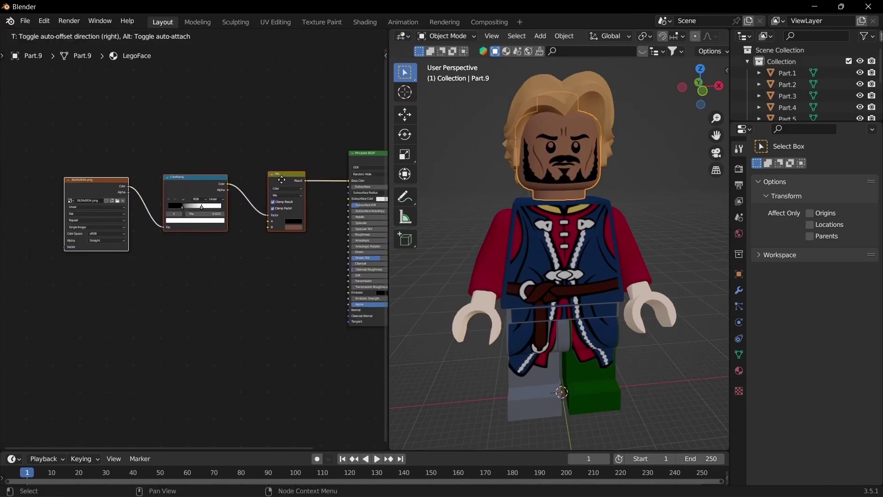
{"action": "left_click", "coordinate": [289, 180]}
{"action": "left_click_drag", "start_coordinate": [26, 151], "coordinate": [315, 250]}
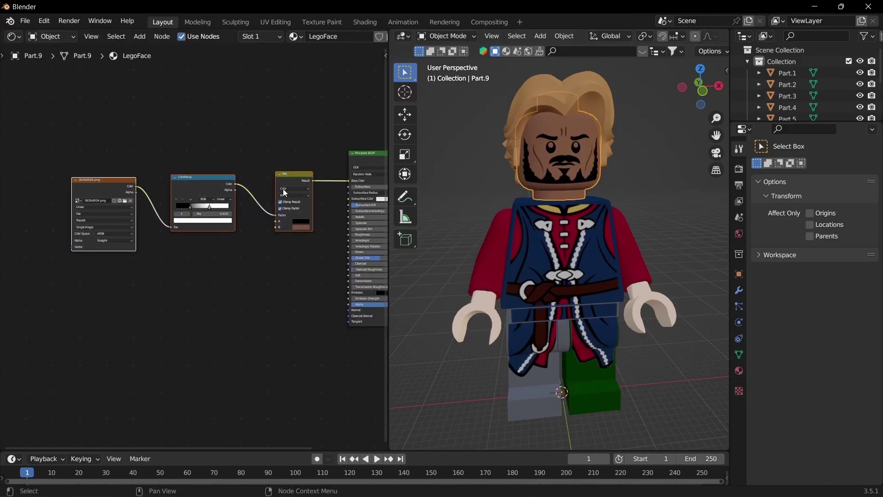
{"action": "left_click", "coordinate": [281, 176]}
{"action": "left_click", "coordinate": [168, 148]}
{"action": "left_click_drag", "start_coordinate": [108, 153], "coordinate": [299, 250]}
{"action": "scroll", "coordinate": [299, 250], "scroll_direction": "up", "scroll_amount": 3}
{"action": "left_click", "coordinate": [299, 250]}
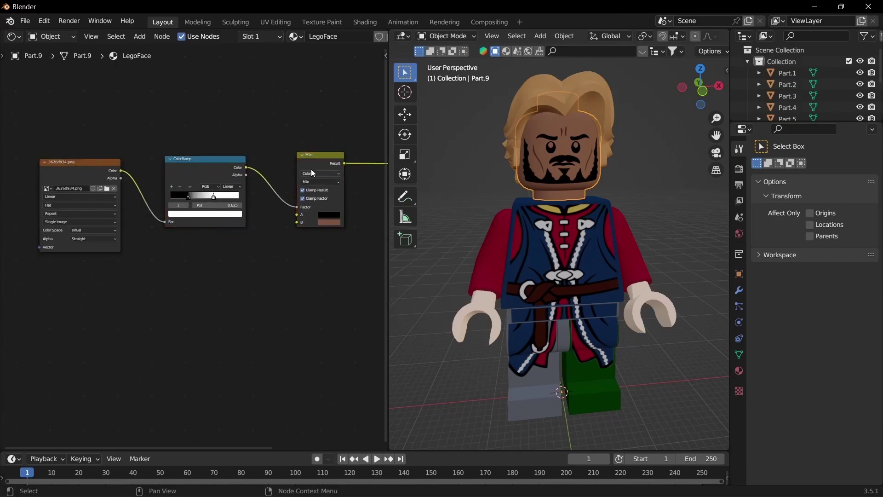
{"action": "mouse_move", "coordinate": [313, 156]}
{"action": "left_mouse_down"}
{"action": "mouse_move", "coordinate": [295, 164]}
{"action": "mouse_move", "coordinate": [312, 158]}
{"action": "left_mouse_up"}
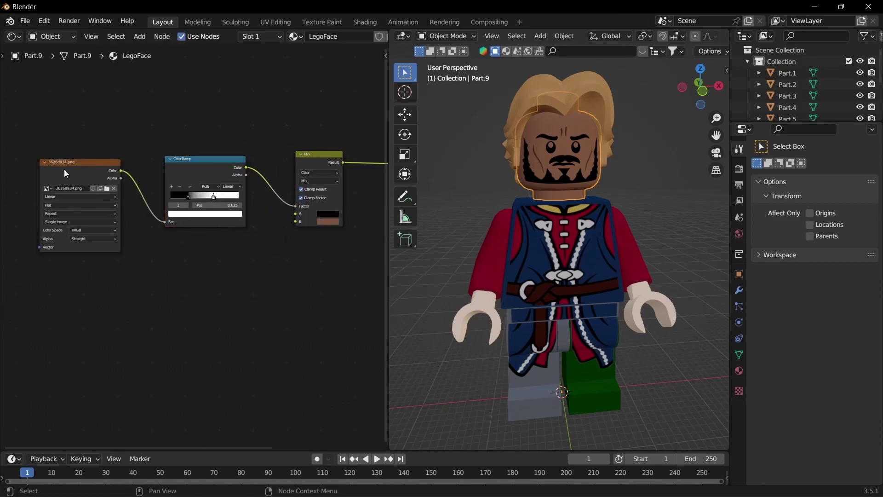
{"action": "left_click_drag", "start_coordinate": [65, 169], "coordinate": [71, 158]}
{"action": "left_click", "coordinate": [474, 187]}
{"action": "middle_click_drag", "start_coordinate": [452, 182], "coordinate": [437, 193]}
- Split the node editor area and display the LegMask image in a new Image Editor above it
{"action": "left_click_drag", "start_coordinate": [2, 35], "coordinate": [42, 243]}
{"action": "middle_click_drag", "start_coordinate": [153, 342], "coordinate": [152, 377]}
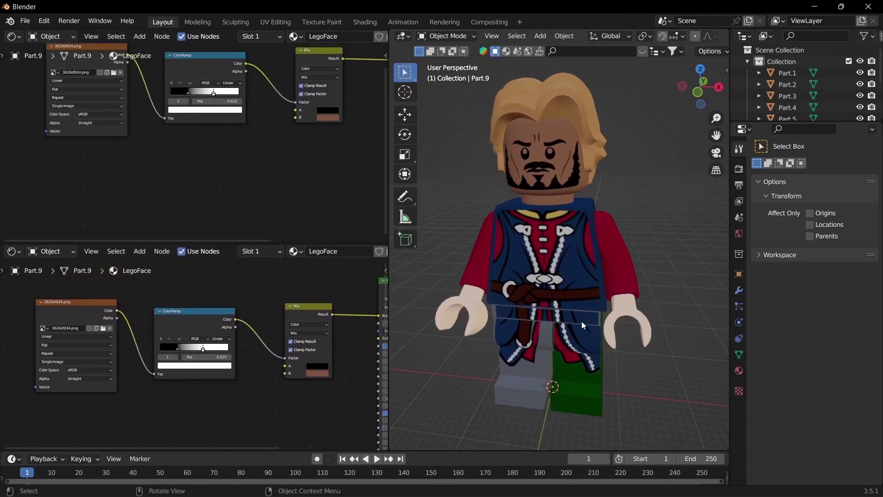
{"action": "left_click", "coordinate": [12, 37]}
{"action": "key", "text": "i"}
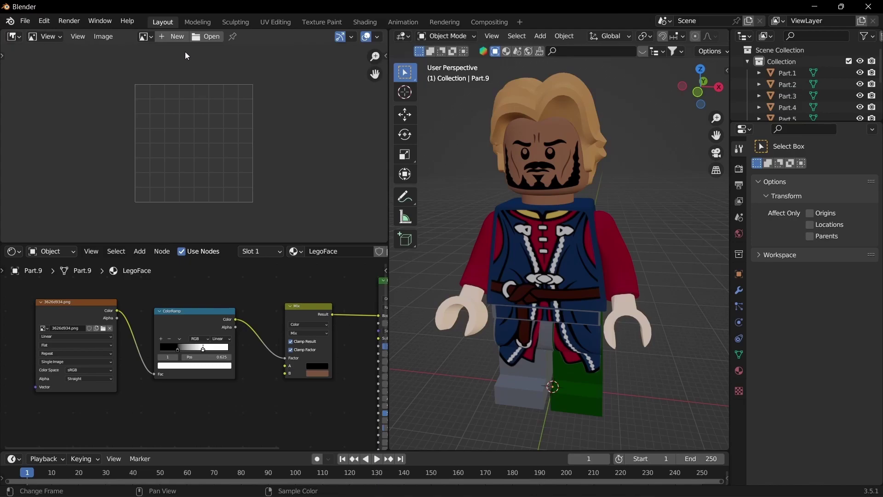
{"action": "left_click", "coordinate": [151, 39]}
{"action": "key", "text": "Up"}
{"action": "key", "text": "Up"}
{"action": "key", "text": "Up"}
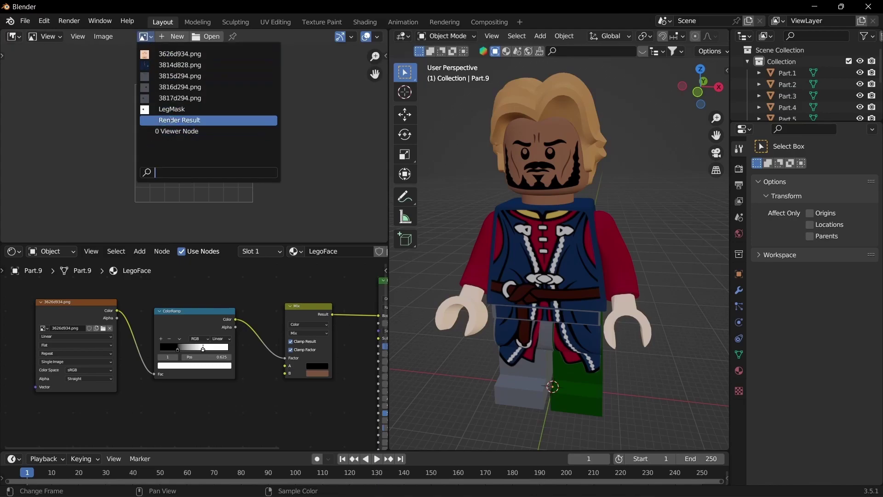
{"action": "key", "text": "Return"}
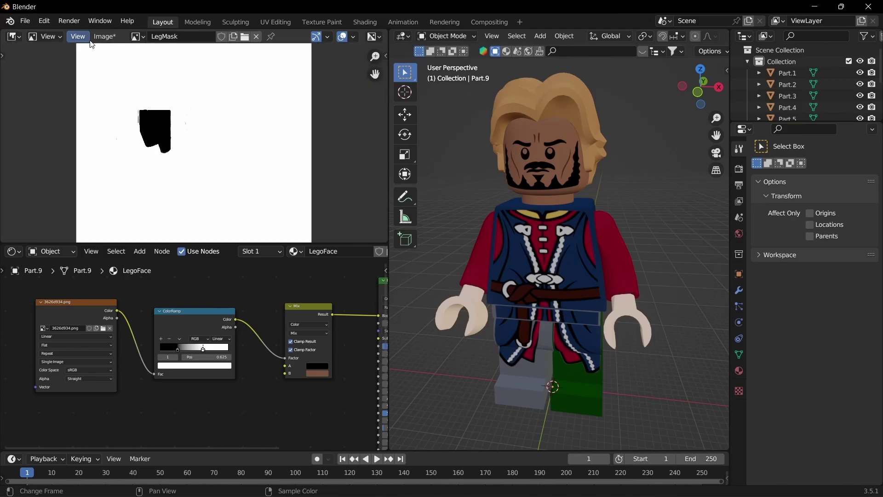
- Save the LegMask image as LegMask.png in PNG format in the Downloads folder
{"action": "left_click", "coordinate": [103, 37]}
{"action": "left_click", "coordinate": [122, 144]}
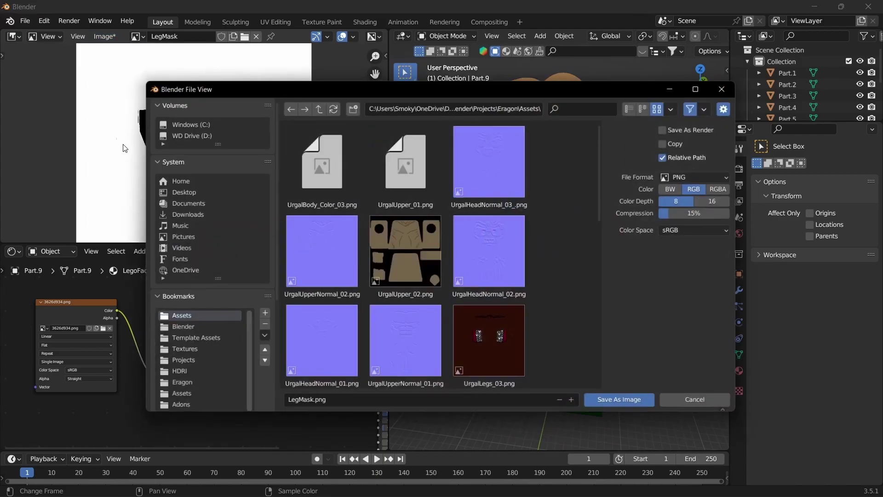
{"action": "left_click", "coordinate": [178, 416]}
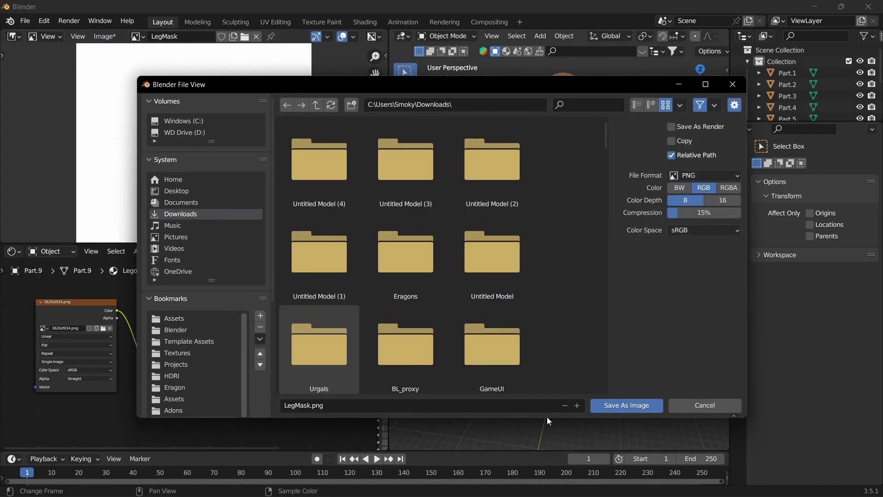
{"action": "left_click", "coordinate": [627, 406]}
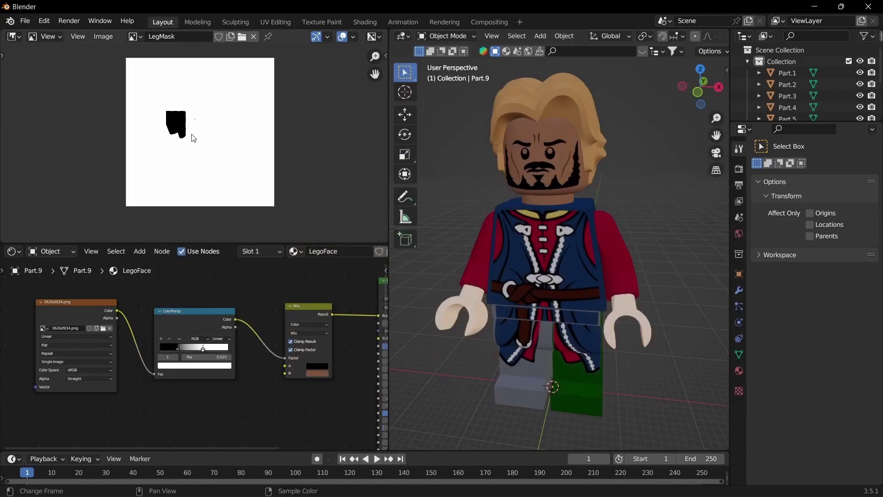
- Compare the node setup of the head's LegoFace material with the leg's LegMask-based material
{"action": "scroll", "coordinate": [244, 348], "scroll_direction": "up", "scroll_amount": 3}
{"action": "middle_click_drag", "start_coordinate": [244, 348], "coordinate": [293, 323]}
{"action": "scroll", "coordinate": [316, 343], "scroll_direction": "up", "scroll_amount": 3}
{"action": "left_click", "coordinate": [213, 291]}
{"action": "scroll", "coordinate": [196, 309], "scroll_direction": "down", "scroll_amount": 2}
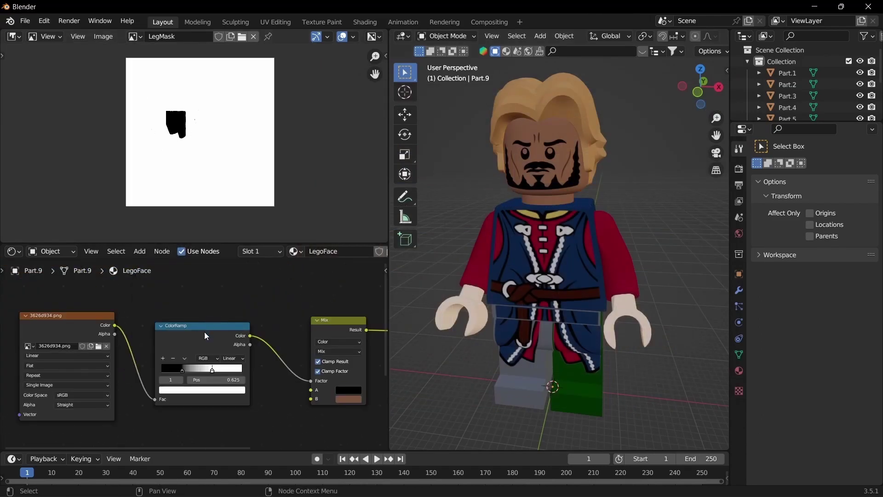
{"action": "scroll", "coordinate": [193, 313], "scroll_direction": "down", "scroll_amount": 1}
{"action": "left_click_drag", "start_coordinate": [70, 294], "coordinate": [310, 392]}
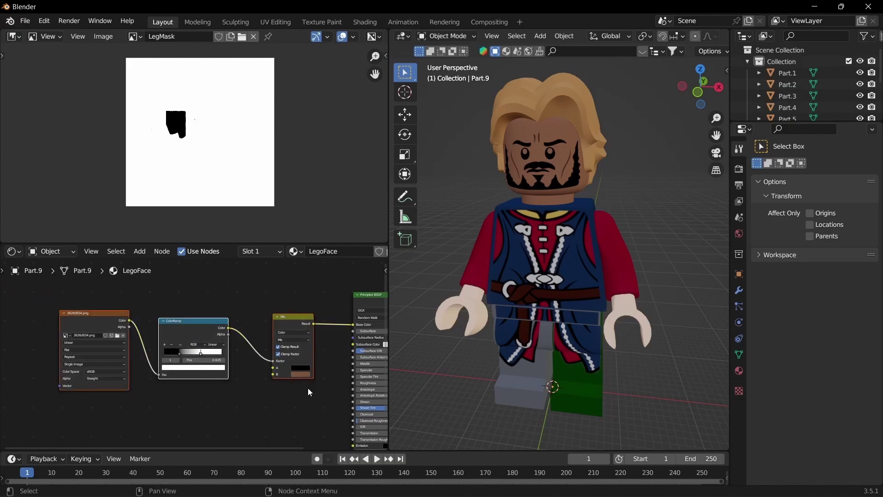
{"action": "left_click", "coordinate": [576, 398]}
{"action": "middle_click_drag", "start_coordinate": [203, 396], "coordinate": [228, 396]}
{"action": "scroll", "coordinate": [162, 331], "scroll_direction": "down", "scroll_amount": 1}
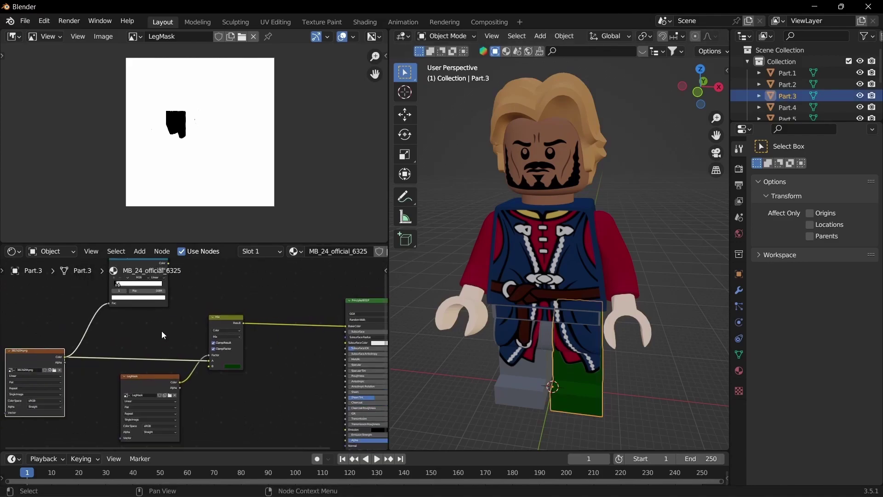
{"action": "middle_click_drag", "start_coordinate": [151, 352], "coordinate": [216, 344]}
{"action": "left_click", "coordinate": [614, 380]}
{"action": "left_click", "coordinate": [565, 377]}
{"action": "left_click", "coordinate": [531, 184]}
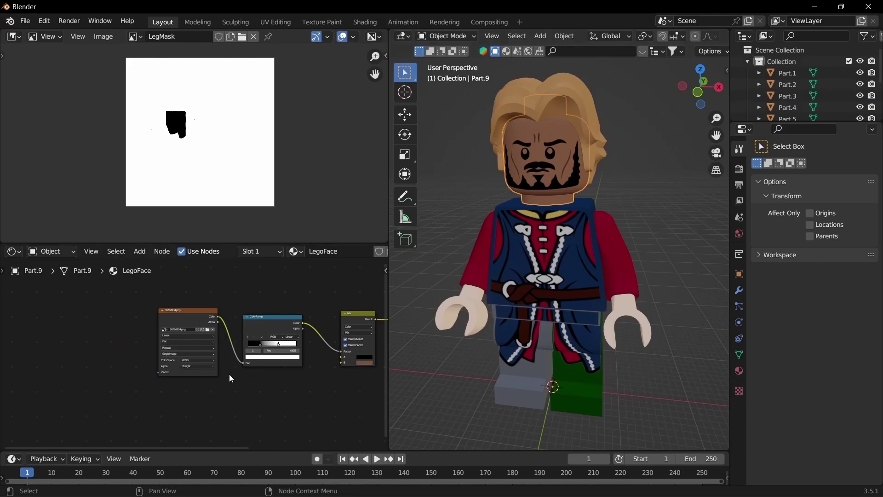
{"action": "middle_click_drag", "start_coordinate": [230, 376], "coordinate": [167, 375]}
{"action": "middle_click_drag", "start_coordinate": [245, 296], "coordinate": [245, 315]}
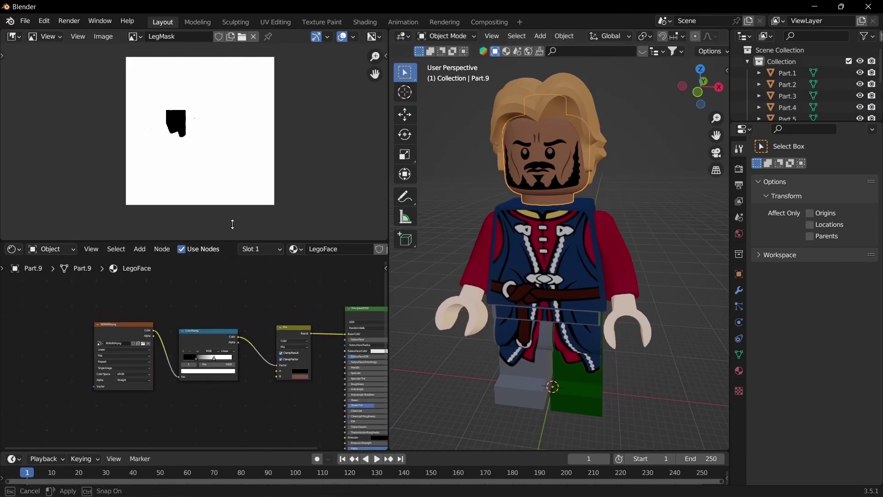
- Enlarge the node editor, duplicate the 3626d934.png texture node above the Mix node and unlink the duplicate's image
{"action": "left_click_drag", "start_coordinate": [237, 243], "coordinate": [242, 65]}
{"action": "left_click", "coordinate": [105, 227]}
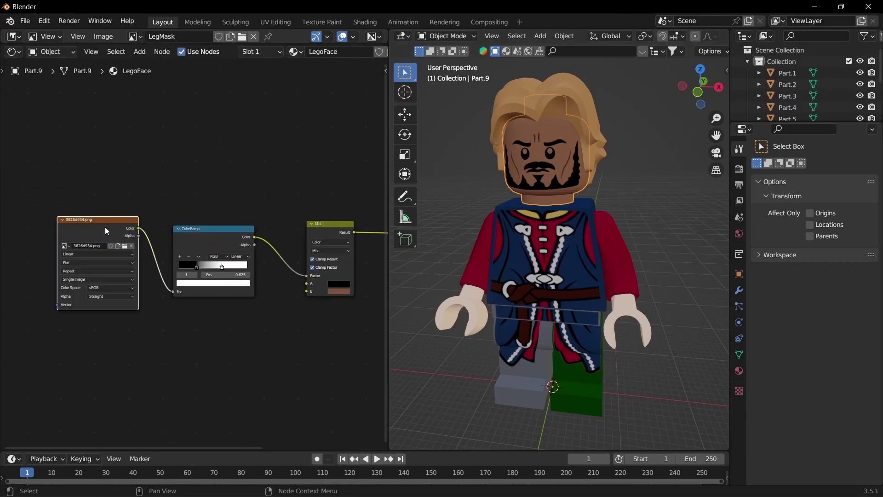
{"action": "key", "text": "shift+d"}
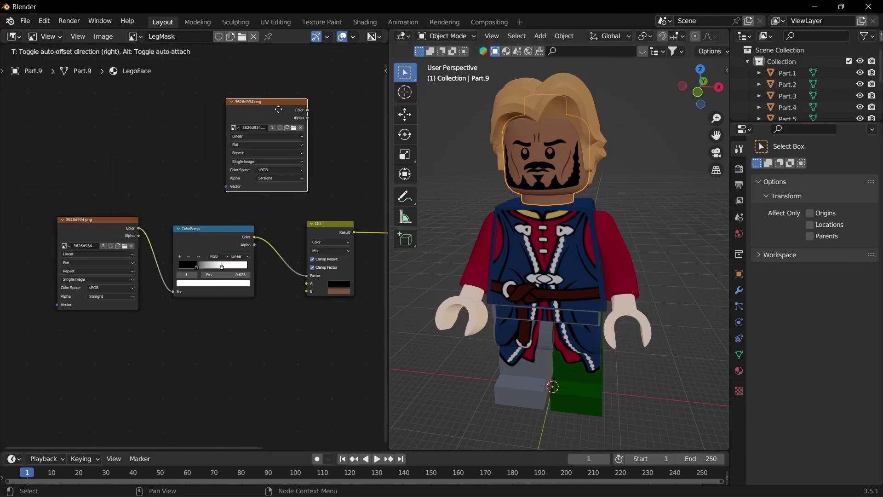
{"action": "left_click", "coordinate": [326, 106]}
{"action": "middle_click_drag", "start_coordinate": [303, 117], "coordinate": [245, 142]}
{"action": "scroll", "coordinate": [244, 142], "scroll_direction": "up", "scroll_amount": 2}
{"action": "left_click", "coordinate": [236, 150]}
- Create a new blank 1024 × 1024 px image named FaceColor in the duplicated texture node
{"action": "left_click", "coordinate": [184, 149]}
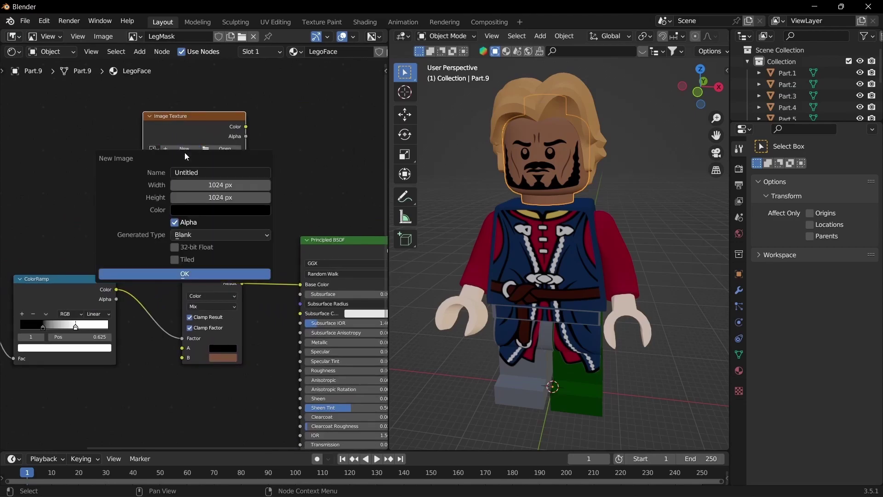
{"action": "left_click", "coordinate": [210, 174]}
{"action": "left_click", "coordinate": [176, 272]}
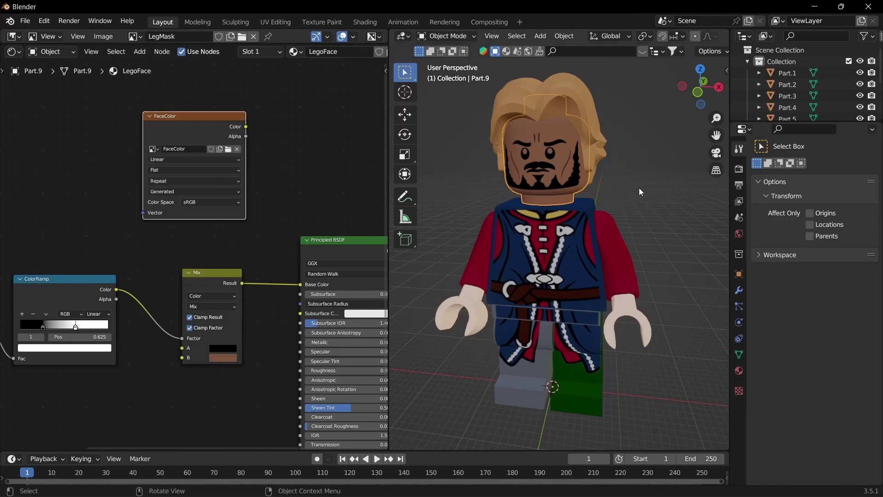
- Set the Cycles bake type to Diffuse with the Direct and Indirect contributions disabled, leaving only Color
{"action": "left_click", "coordinate": [739, 169]}
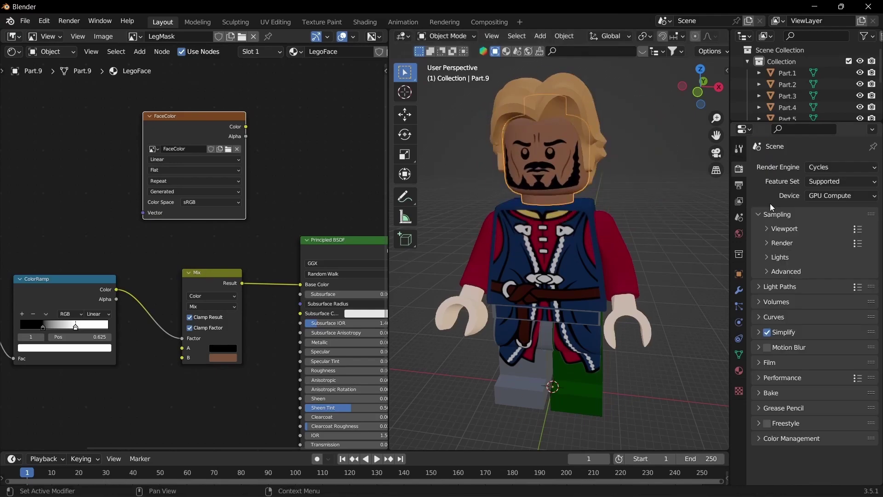
{"action": "left_click", "coordinate": [838, 162]}
{"action": "left_click", "coordinate": [787, 394]}
{"action": "scroll", "coordinate": [785, 391], "scroll_direction": "down", "scroll_amount": 6}
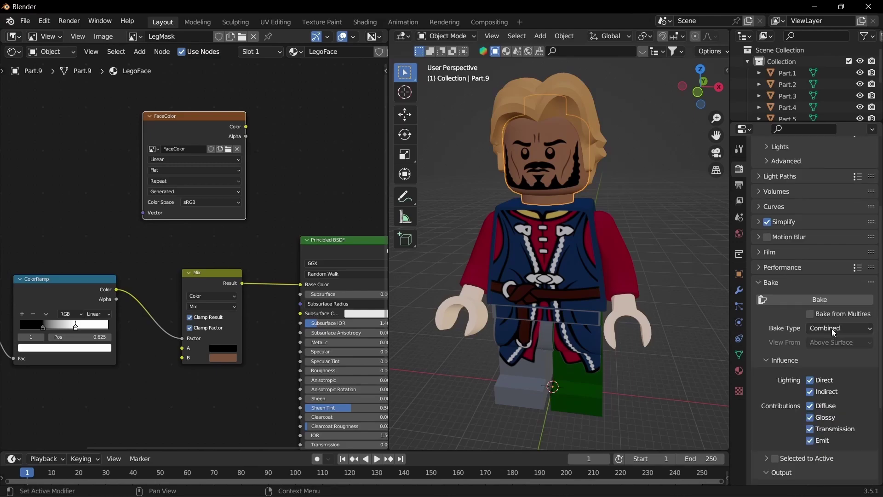
{"action": "left_click", "coordinate": [832, 328]}
{"action": "left_click", "coordinate": [786, 335]}
{"action": "left_click", "coordinate": [851, 327]}
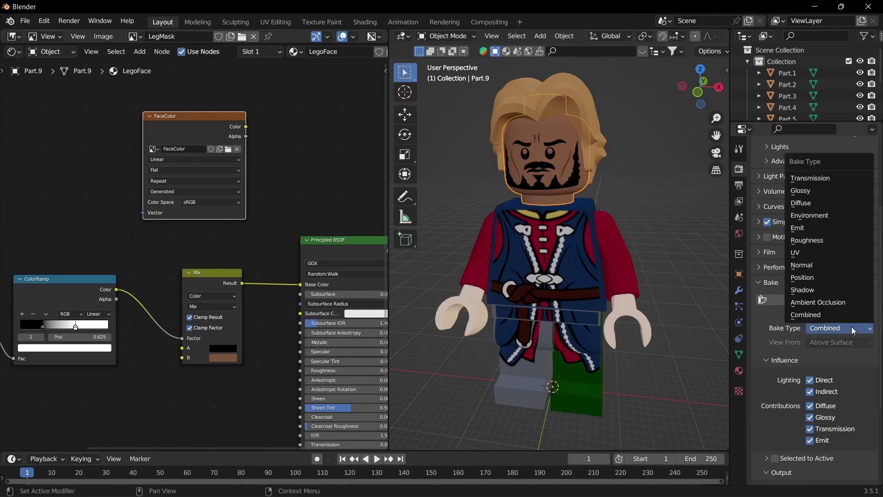
{"action": "left_click", "coordinate": [806, 206]}
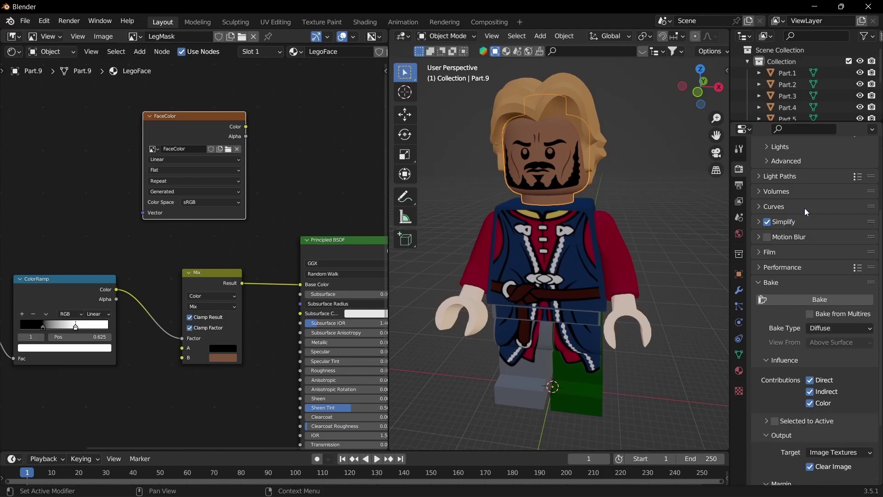
{"action": "left_click", "coordinate": [811, 380]}
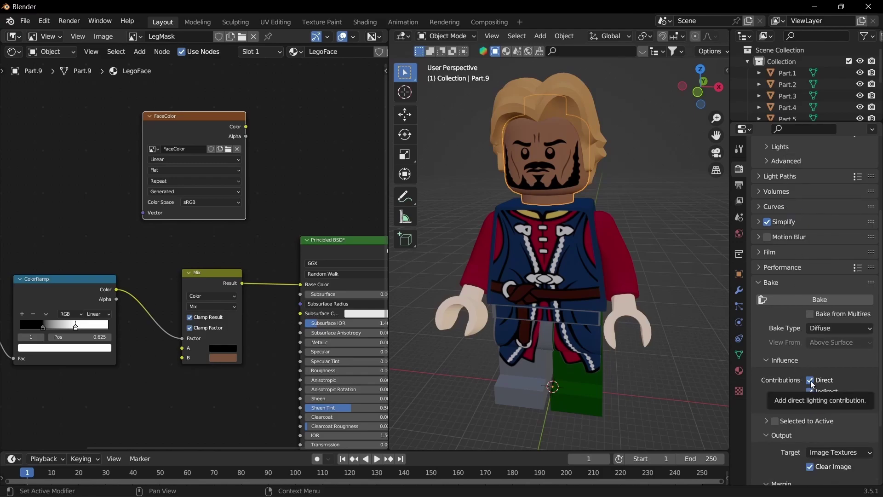
{"action": "left_click", "coordinate": [810, 391]}
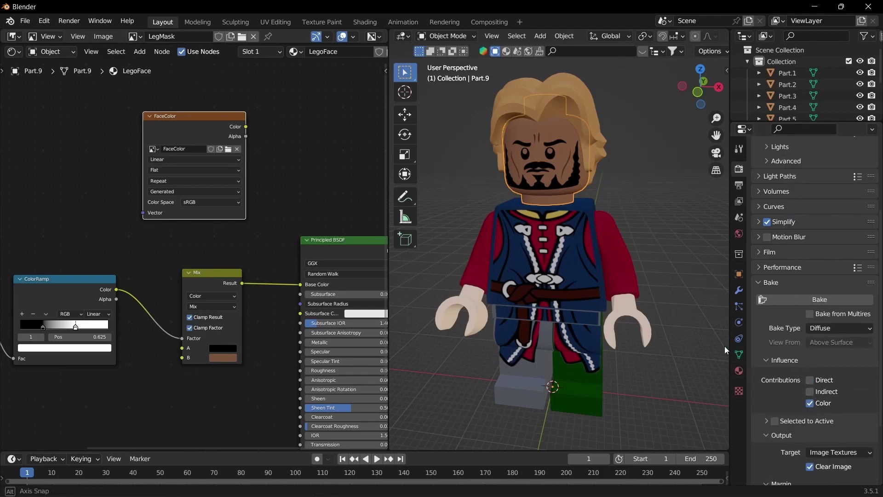
- Select the FaceColor texture node and the head, and bake the head's diffuse colour into the FaceColor image
{"action": "middle_click_drag", "start_coordinate": [725, 346], "coordinate": [652, 305]}
{"action": "middle_click_drag", "start_coordinate": [587, 214], "coordinate": [623, 220]}
{"action": "left_click", "coordinate": [319, 181]}
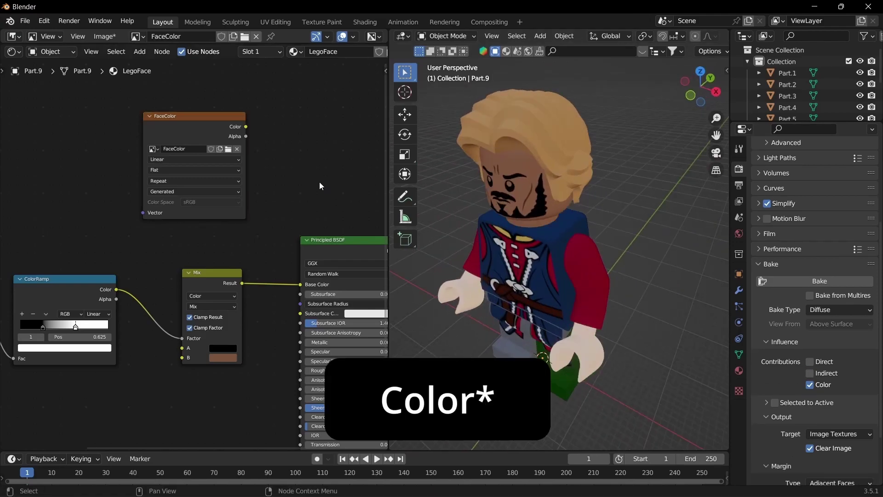
{"action": "left_click", "coordinate": [206, 123]}
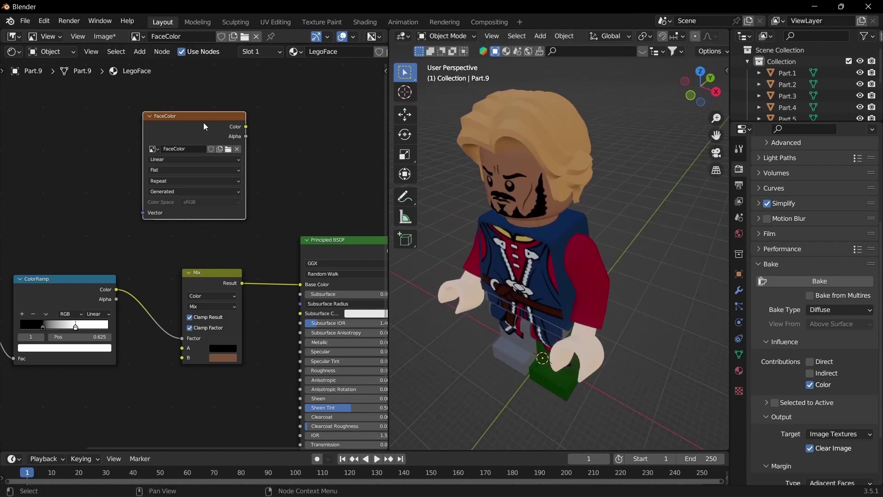
{"action": "left_click", "coordinate": [507, 189]}
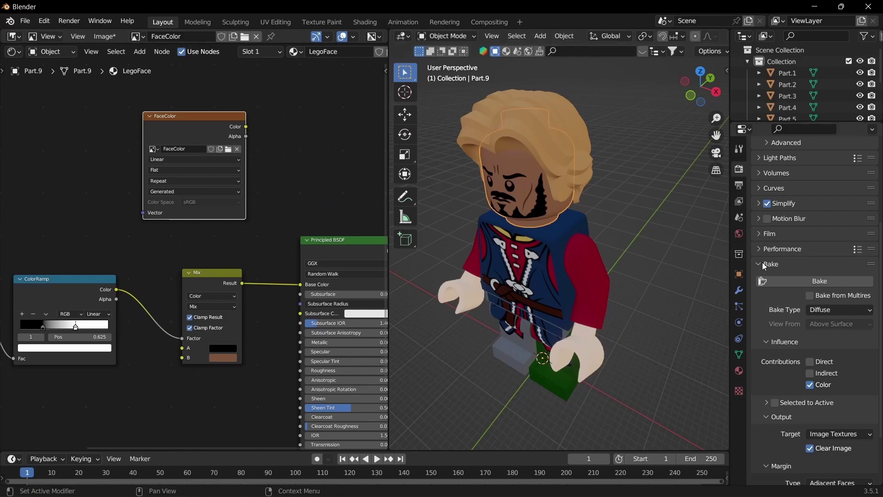
{"action": "left_click", "coordinate": [828, 313]}
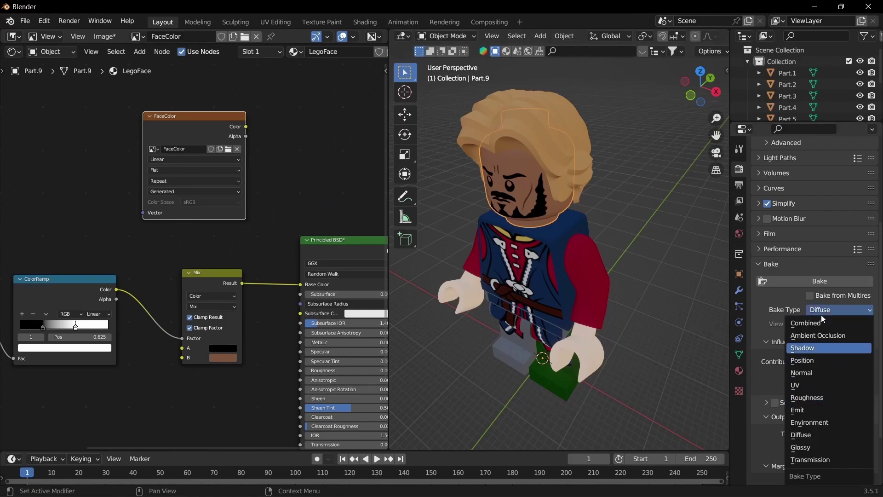
{"action": "left_click", "coordinate": [805, 282]}
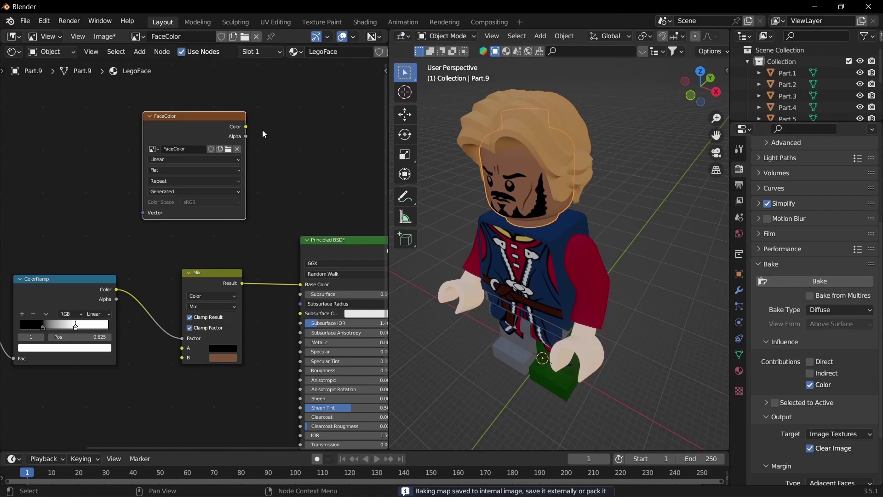
- Connect the FaceColor texture's Color output to the Principled BSDF's Base Color and check the baked face image in the image editor
{"action": "left_click_drag", "start_coordinate": [246, 127], "coordinate": [300, 284]}
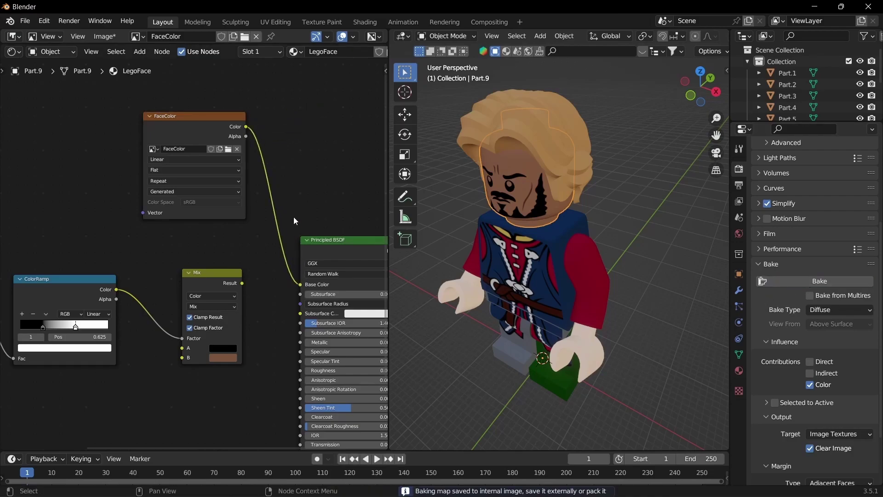
{"action": "middle_click_drag", "start_coordinate": [139, 253], "coordinate": [228, 254]}
{"action": "scroll", "coordinate": [172, 252], "scroll_direction": "down", "scroll_amount": 2}
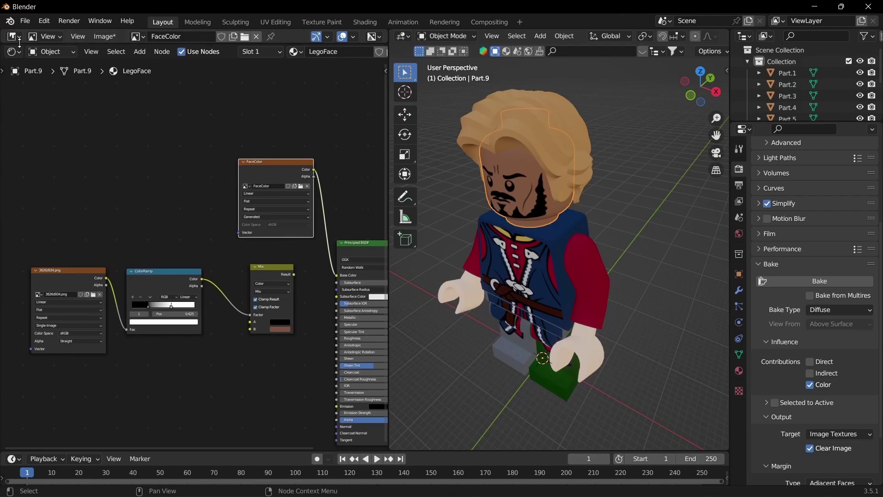
{"action": "left_click_drag", "start_coordinate": [17, 44], "coordinate": [33, 295]}
{"action": "scroll", "coordinate": [221, 140], "scroll_direction": "up", "scroll_amount": 8}
{"action": "scroll", "coordinate": [221, 140], "scroll_direction": "down", "scroll_amount": 6}
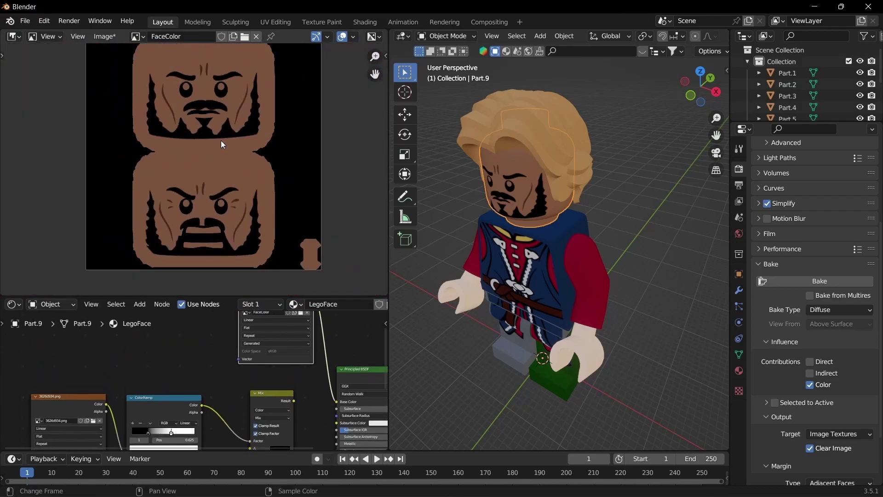
{"action": "scroll", "coordinate": [204, 149], "scroll_direction": "down", "scroll_amount": 2}
{"action": "scroll", "coordinate": [466, 187], "scroll_direction": "up", "scroll_amount": 1}
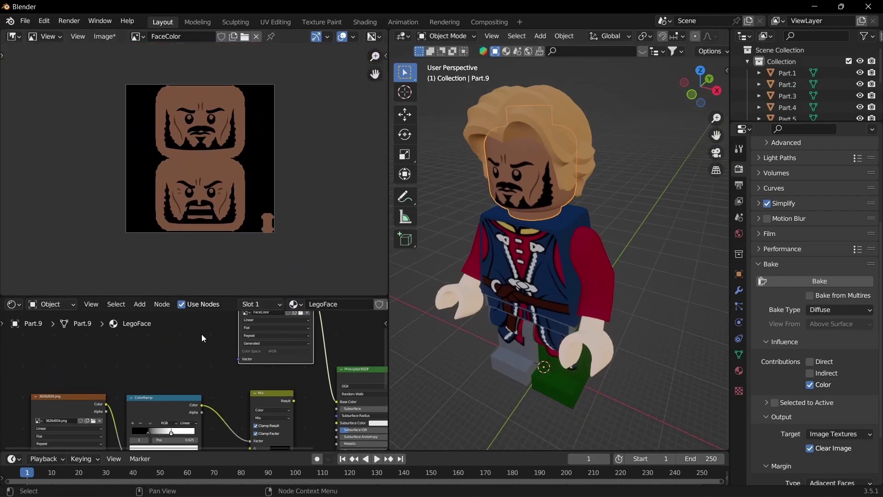
- Delete the 3626d934.png, ColorRamp and Mix nodes and place the FaceColor node beside the Principled BSDF
{"action": "middle_click_drag", "start_coordinate": [191, 354], "coordinate": [166, 389]}
{"action": "left_click_drag", "start_coordinate": [222, 330], "coordinate": [231, 329]}
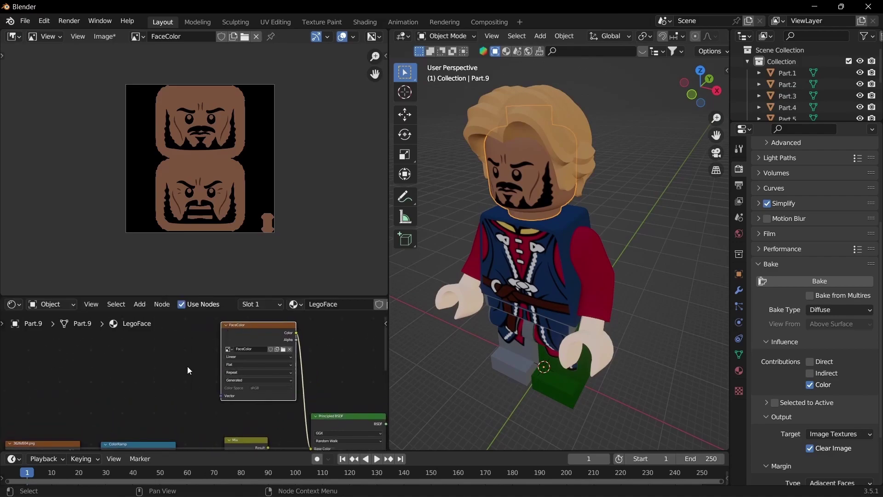
{"action": "left_click_drag", "start_coordinate": [175, 297], "coordinate": [211, 3]}
{"action": "scroll", "coordinate": [184, 257], "scroll_direction": "down", "scroll_amount": 3}
{"action": "middle_click_drag", "start_coordinate": [174, 276], "coordinate": [210, 196]}
{"action": "left_click_drag", "start_coordinate": [106, 217], "coordinate": [224, 305]}
{"action": "left_click_drag", "start_coordinate": [138, 213], "coordinate": [278, 353]}
{"action": "key", "text": "x"}
{"action": "left_click_drag", "start_coordinate": [275, 125], "coordinate": [236, 201]}
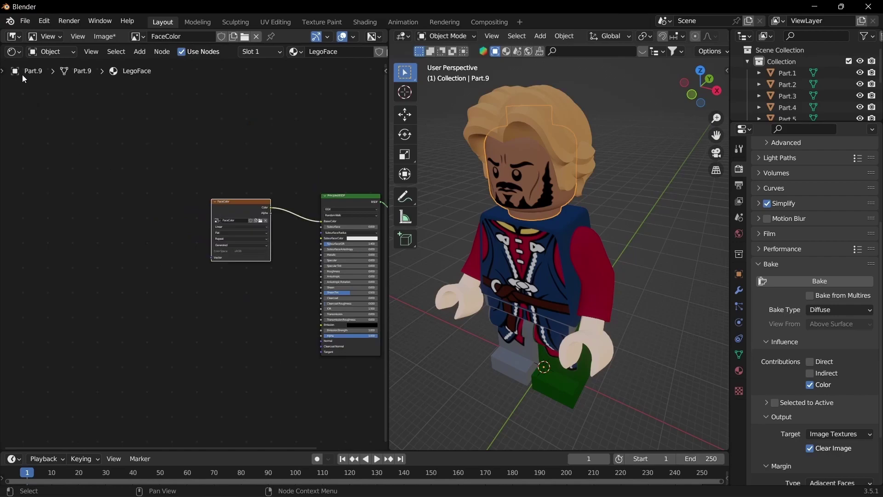
- Enlarge the image editor again and open the file commands for the baked FaceColor image
{"action": "left_click_drag", "start_coordinate": [20, 44], "coordinate": [18, 295]}
{"action": "left_click", "coordinate": [104, 37]}
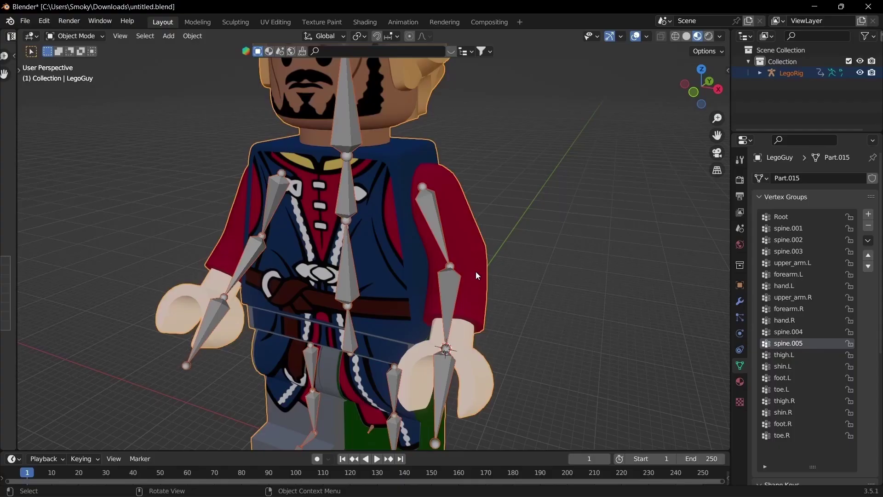
- Dissolve the radial edges at the centre of the red arm's rounded shoulder on the Lego Guy mesh
{"action": "left_click_drag", "start_coordinate": [375, 256], "coordinate": [417, 285]}
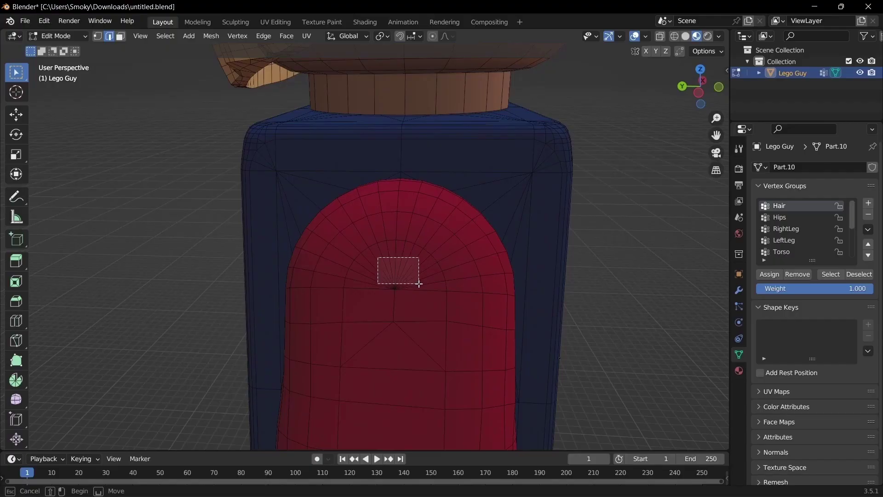
{"action": "key", "text": "x"}
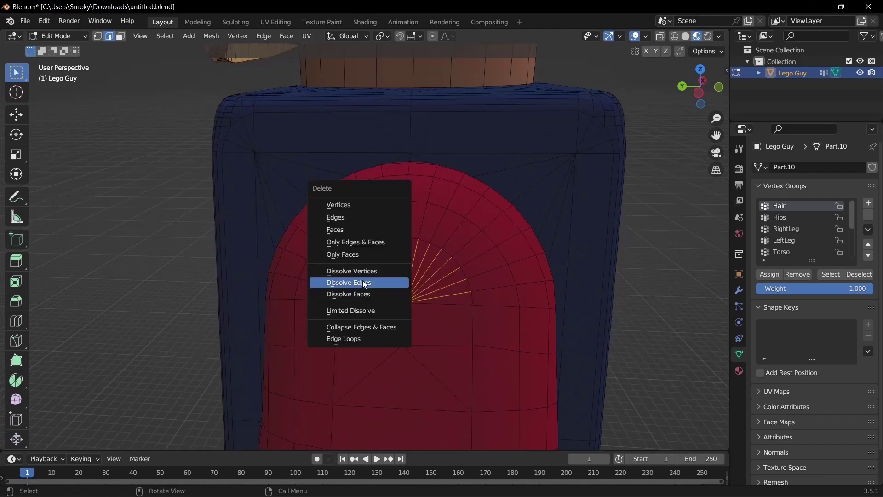
{"action": "left_click", "coordinate": [362, 280]}
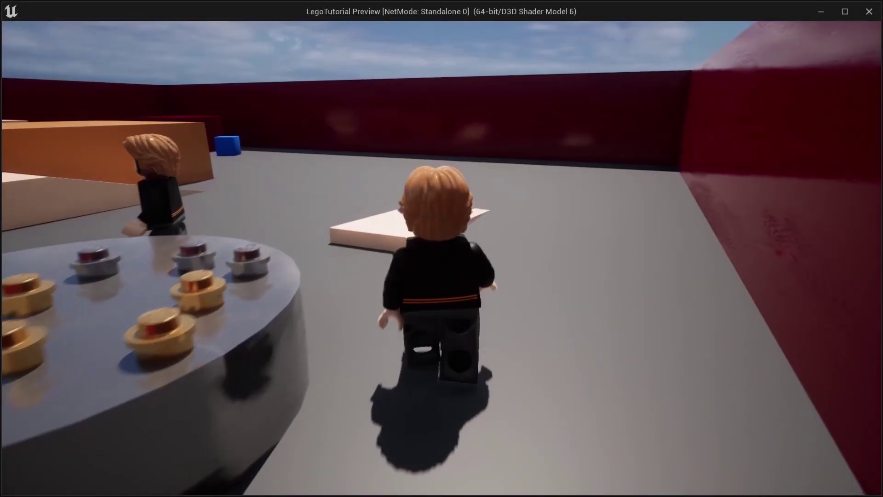